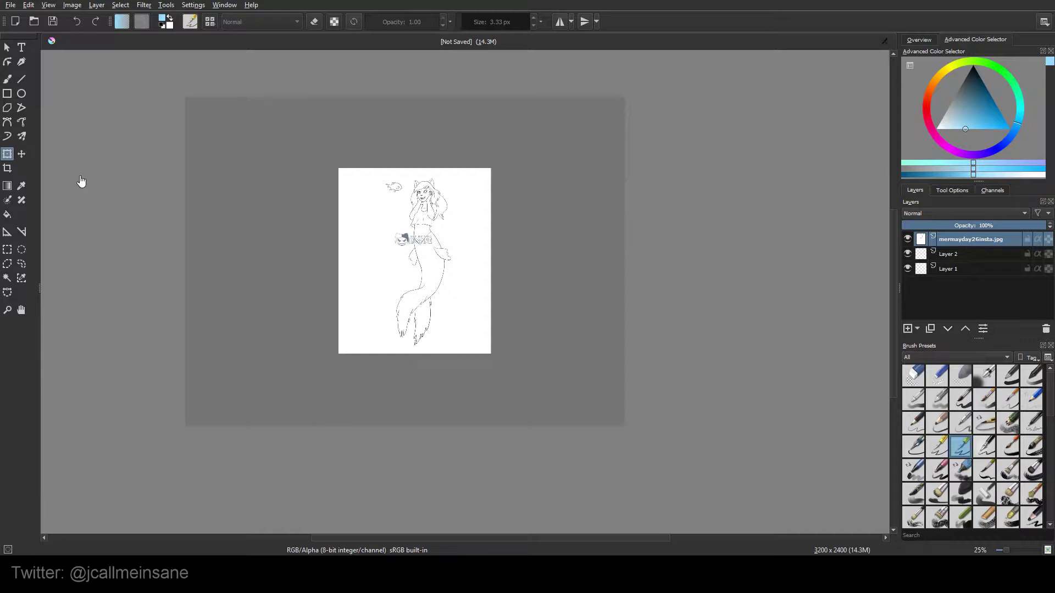
Start a free transform on the mermayday26insta.jpg layer containing the mermaid drawing
key("b")
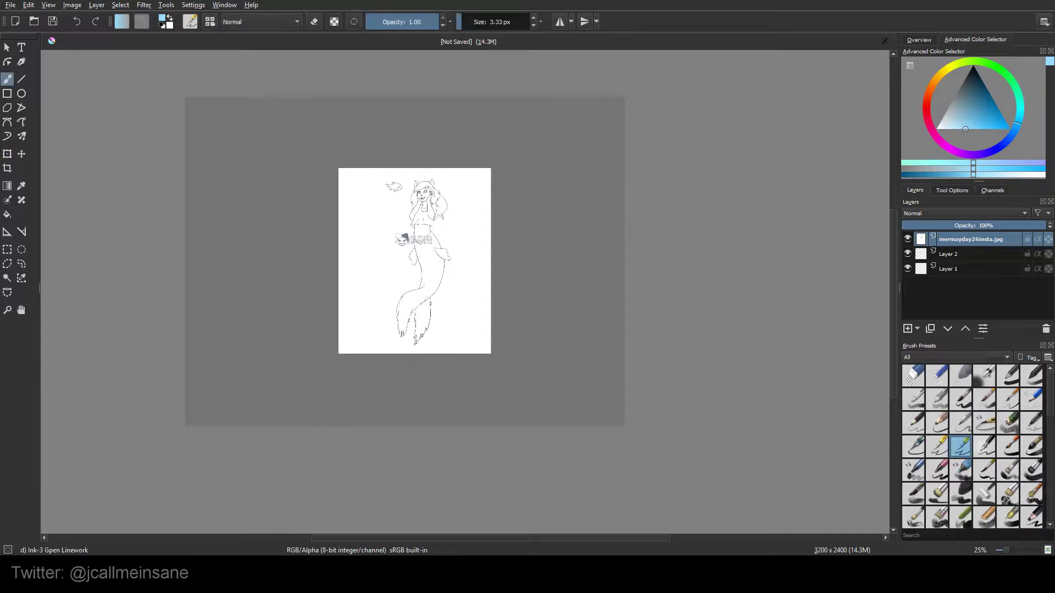
scroll(219, 240, "up", 2)
left_click_drag(578, 214, 462, 266)
scroll(462, 266, "down", 1)
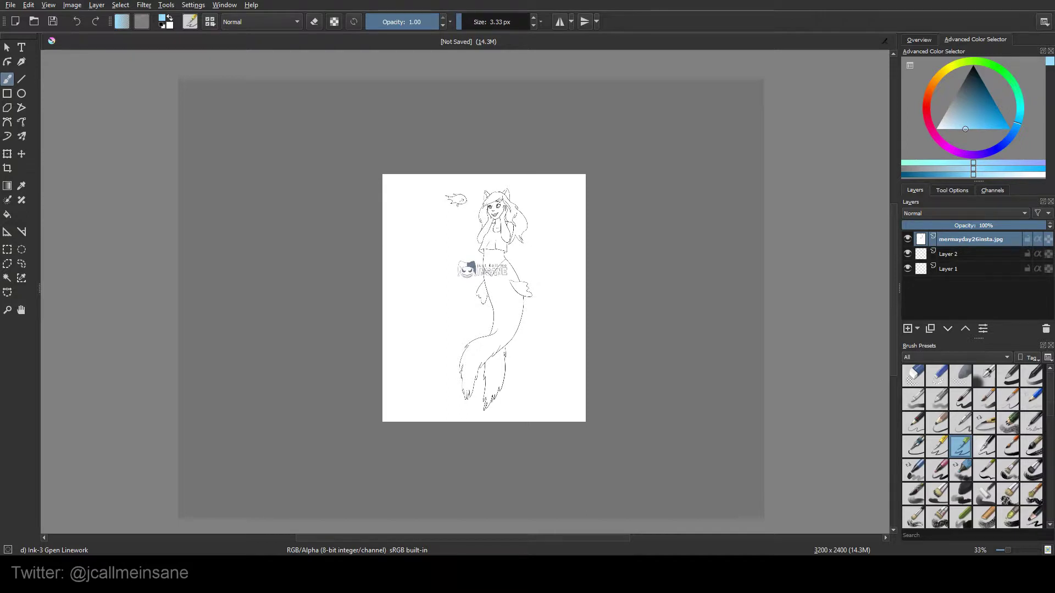
left_click(8, 153)
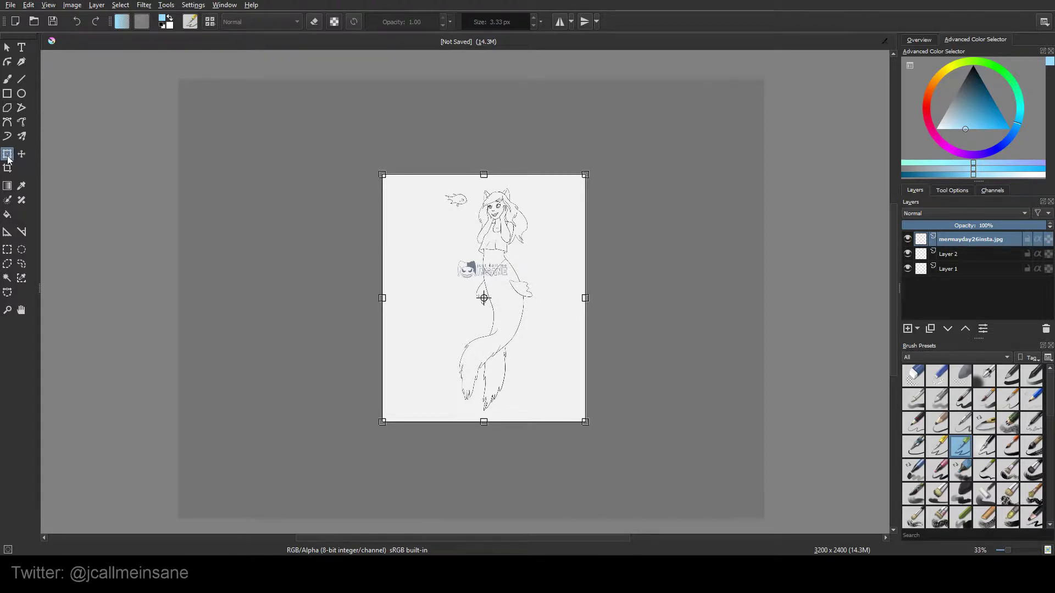
key("Return")
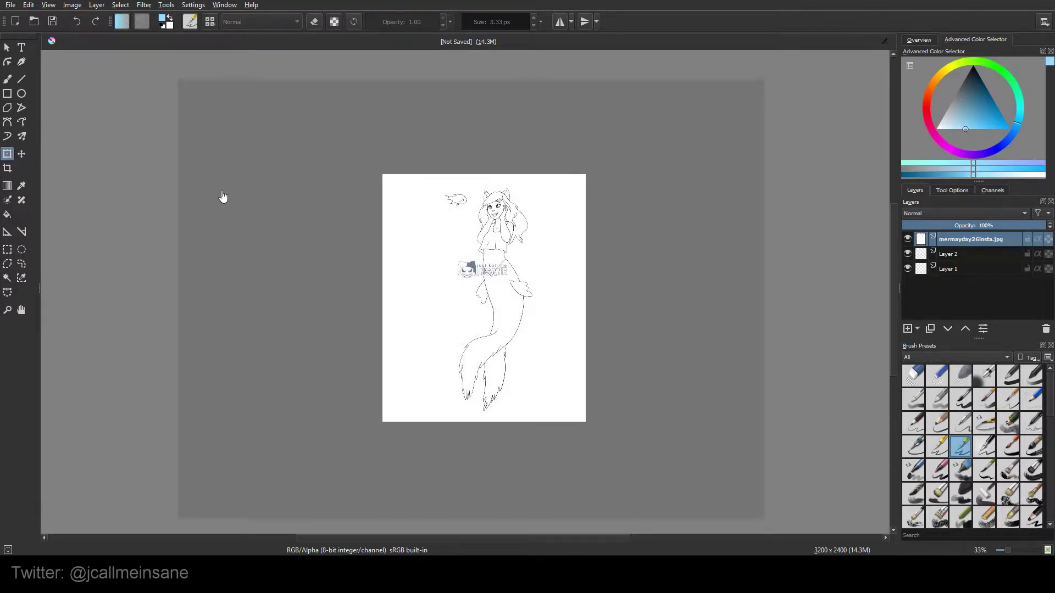
left_click(462, 213)
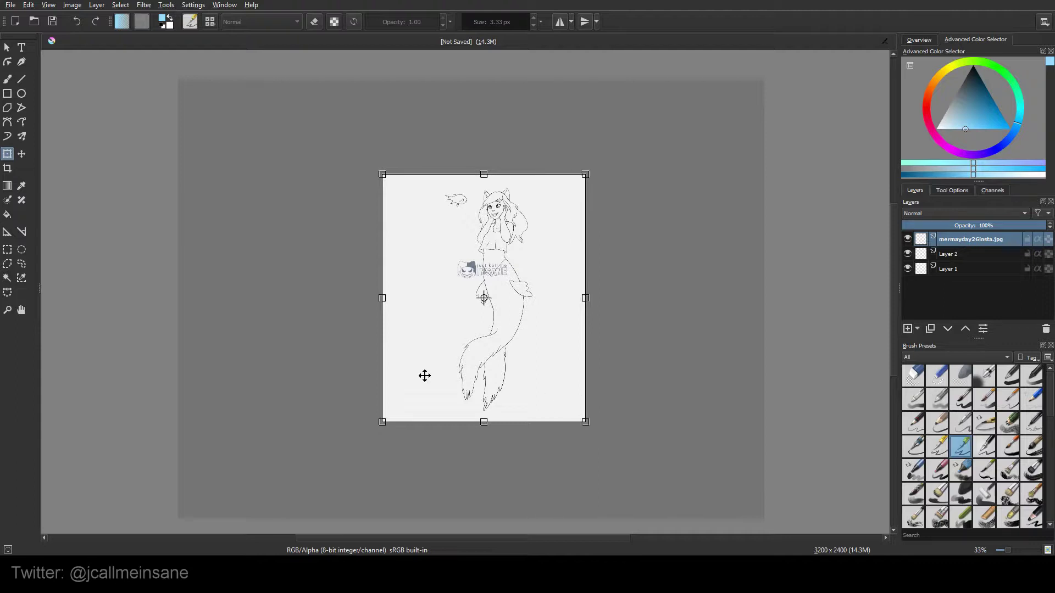
Try transforming the drawing by its upper-right corner, narrowing it from the right edge and stretching it upward, undoing each change
mouse_move(585, 174)
left_mouse_down()
mouse_move(661, 107)
mouse_move(523, 172)
mouse_move(523, 309)
mouse_move(629, 57)
mouse_move(566, 281)
mouse_move(605, 147)
mouse_move(585, 173)
left_mouse_up()
mouse_move(585, 174)
left_mouse_down()
mouse_move(499, 198)
mouse_move(476, 155)
mouse_move(416, 407)
mouse_move(556, 208)
mouse_move(429, 357)
mouse_move(643, 215)
mouse_move(618, 134)
mouse_move(537, 296)
mouse_move(556, 325)
mouse_move(425, 379)
mouse_move(593, 220)
mouse_move(585, 232)
mouse_move(610, 182)
mouse_move(549, 274)
mouse_move(604, 187)
mouse_move(591, 299)
mouse_move(676, 207)
left_mouse_up()
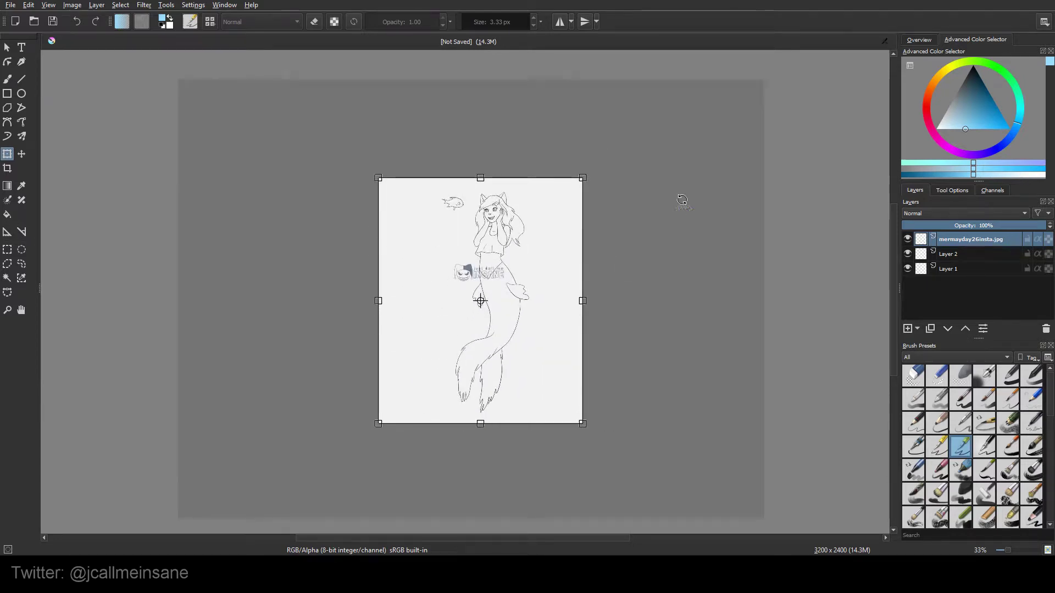
key("ctrl+z")
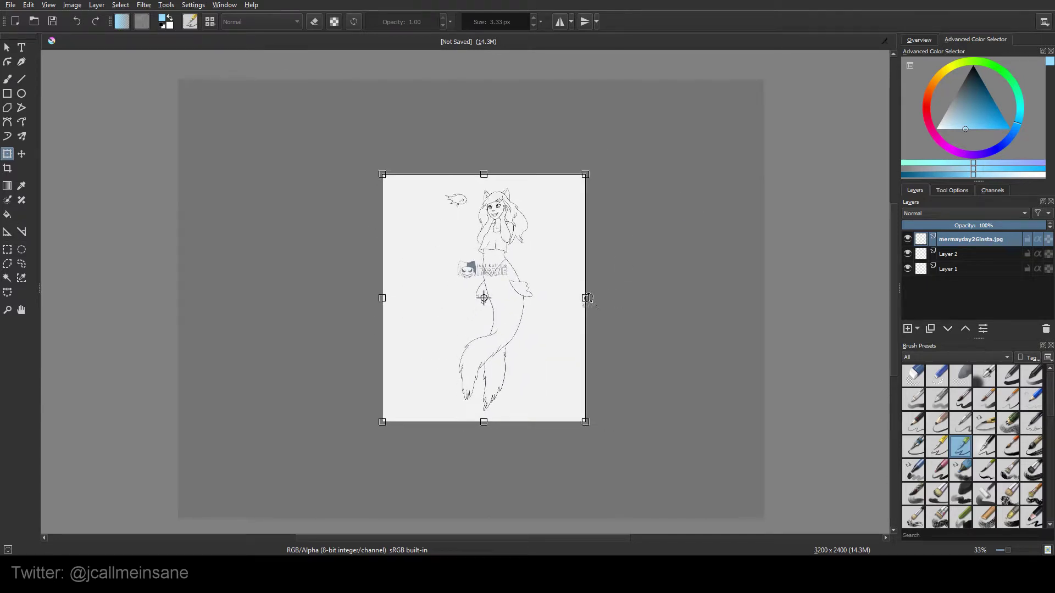
left_click_drag(589, 297, 564, 301)
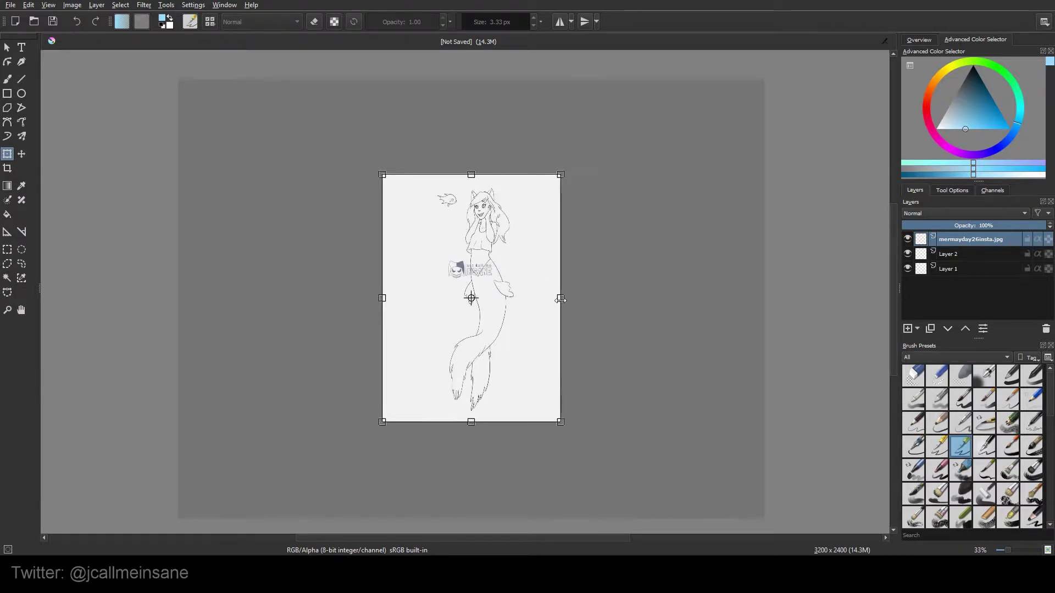
key("ctrl+z")
left_click_drag(484, 174, 485, 119)
key("ctrl+z")
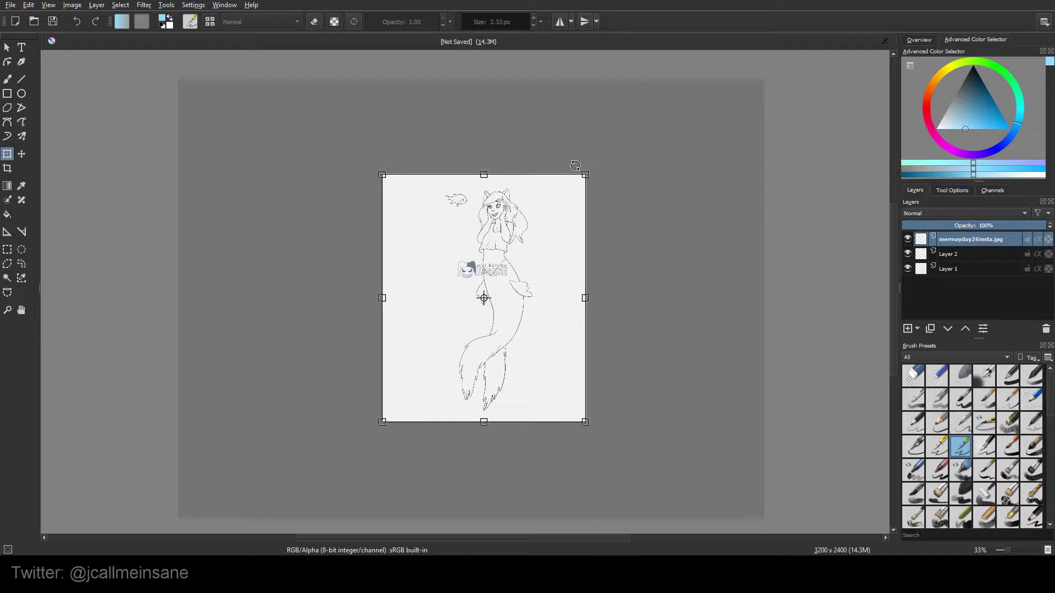
Try rotating the drawing around its centre and shearing it along its upper and right edges, undoing each change
left_click_drag(575, 166, 588, 367)
key("ctrl+z")
left_click_drag(577, 165, 558, 209)
left_click_drag(591, 289, 560, 377)
left_click_drag(533, 174, 553, 180)
key("ctrl+z")
mouse_move(587, 230)
left_mouse_down()
mouse_move(593, 209)
mouse_move(592, 377)
mouse_move(591, 224)
left_mouse_up()
key("ctrl+z")
Set the transform pivot to the drawing's lower-left corner, try rotating around it and undo the rotation
left_click(943, 190)
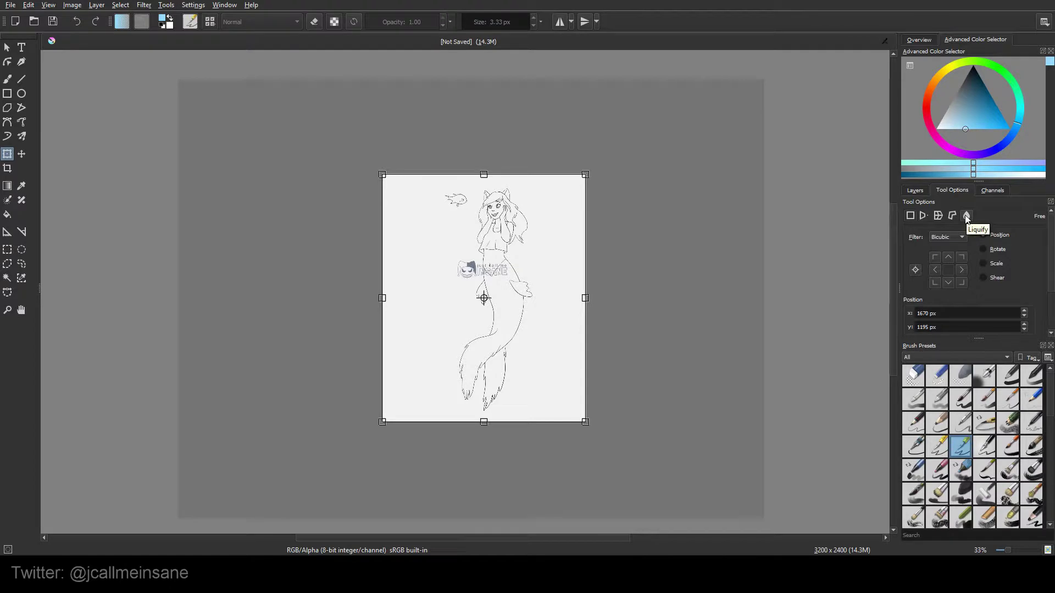
left_click(935, 270)
left_click(935, 282)
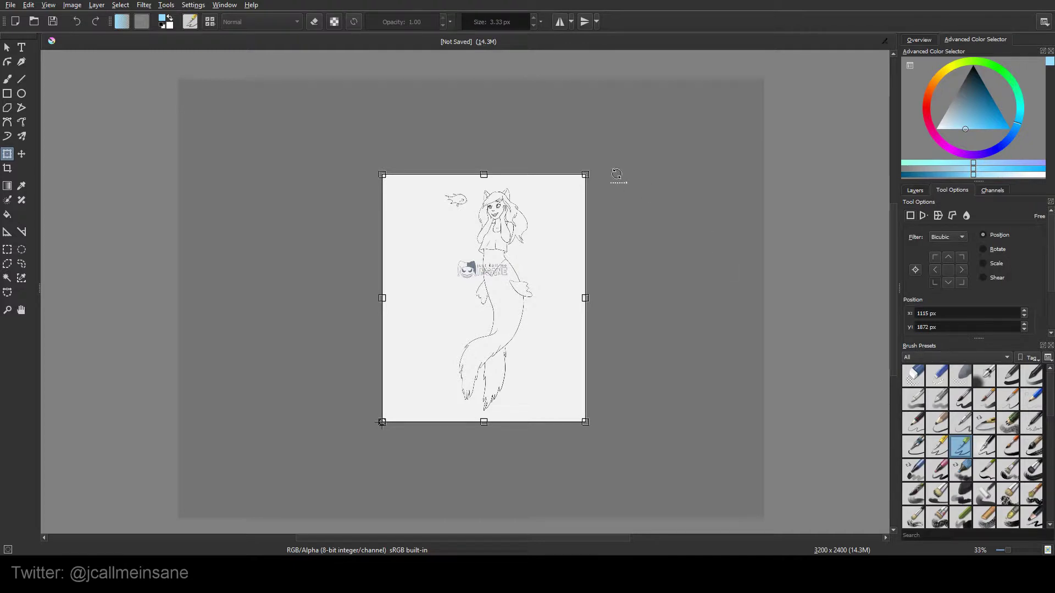
left_click_drag(584, 164, 394, 403)
key("ctrl+z")
key("ctrl+z")
Try rotating the drawing around a pivot at the middle of its left edge, and return the pivot to the centre
left_click(948, 270)
left_click(935, 269)
left_click_drag(379, 282, 568, 360)
left_click(949, 270)
Try scaling the drawing's width to 150%, and restore the width to 100%
left_click(998, 249)
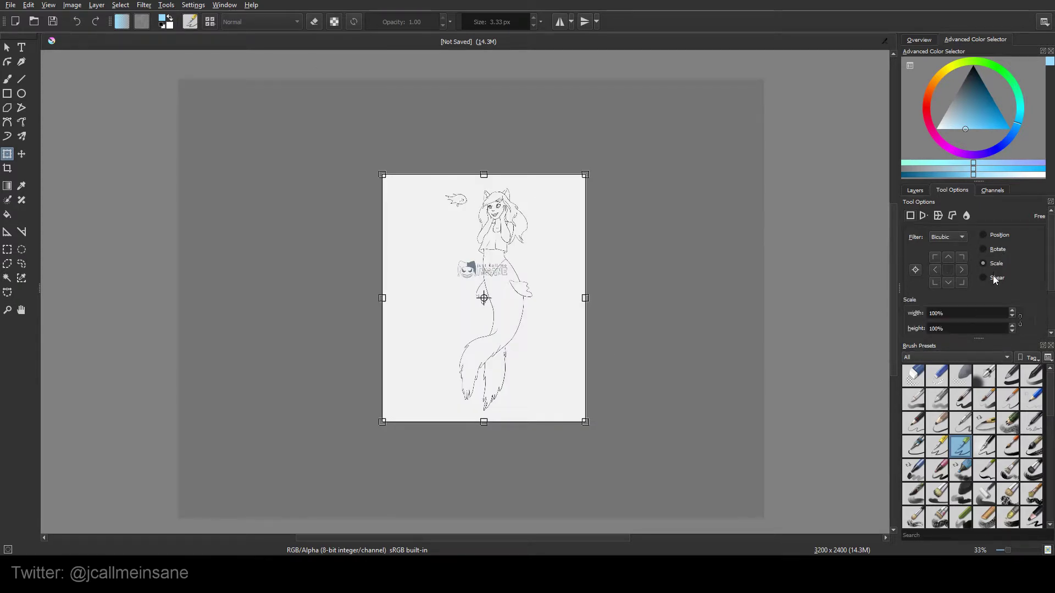
left_click(996, 263)
scroll(1004, 252, "down", 2)
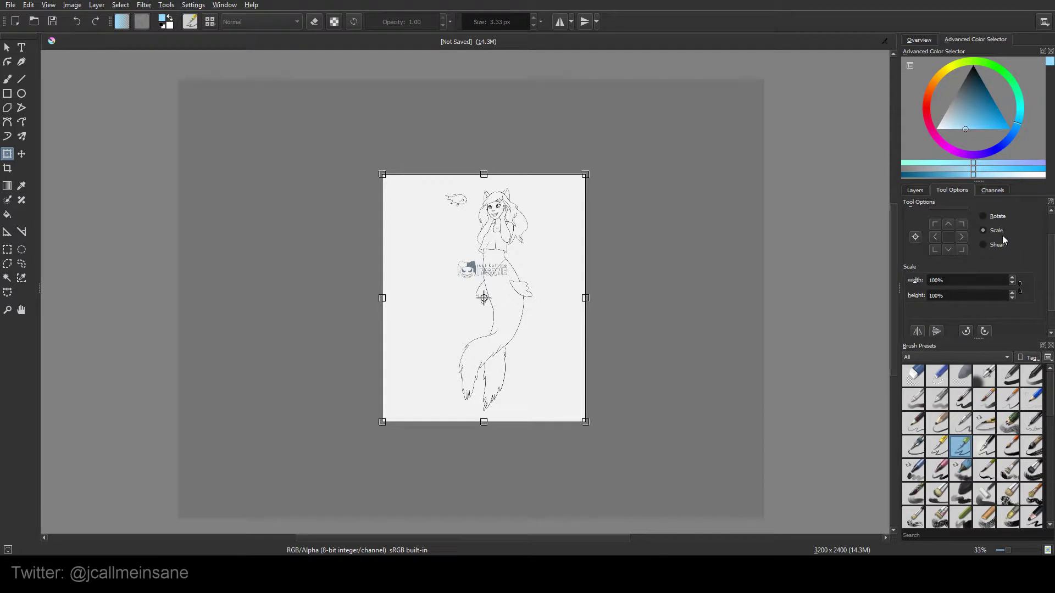
double_click(934, 280)
type("150")
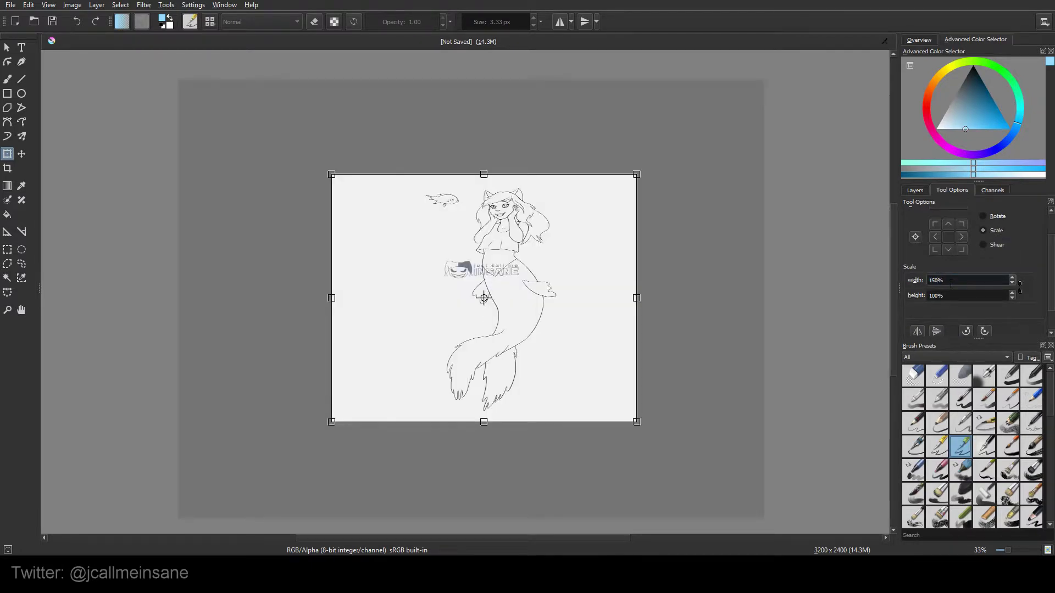
key("BackSpace")
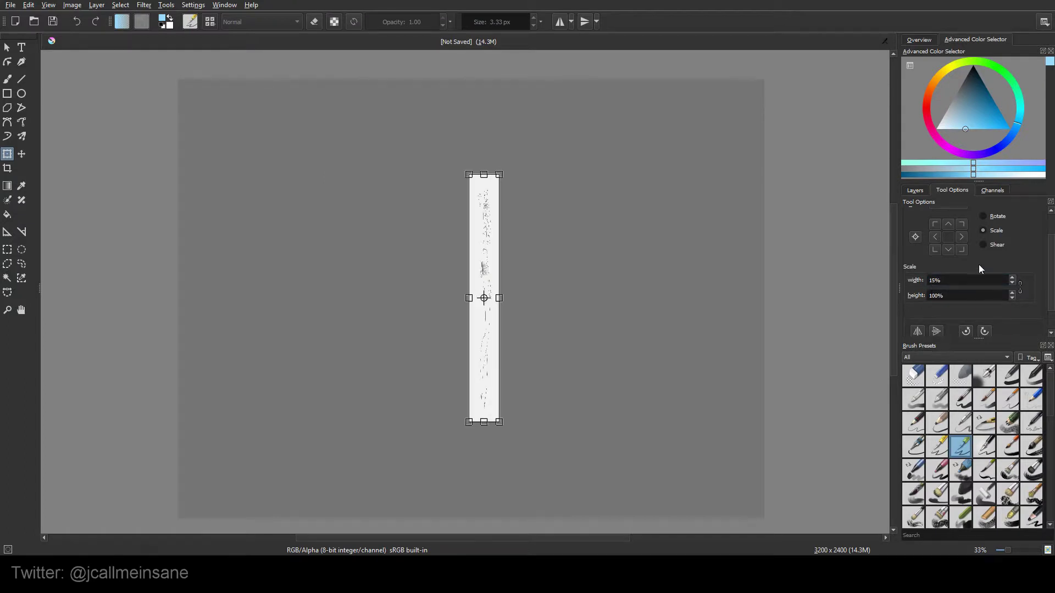
key("BackSpace")
type("00")
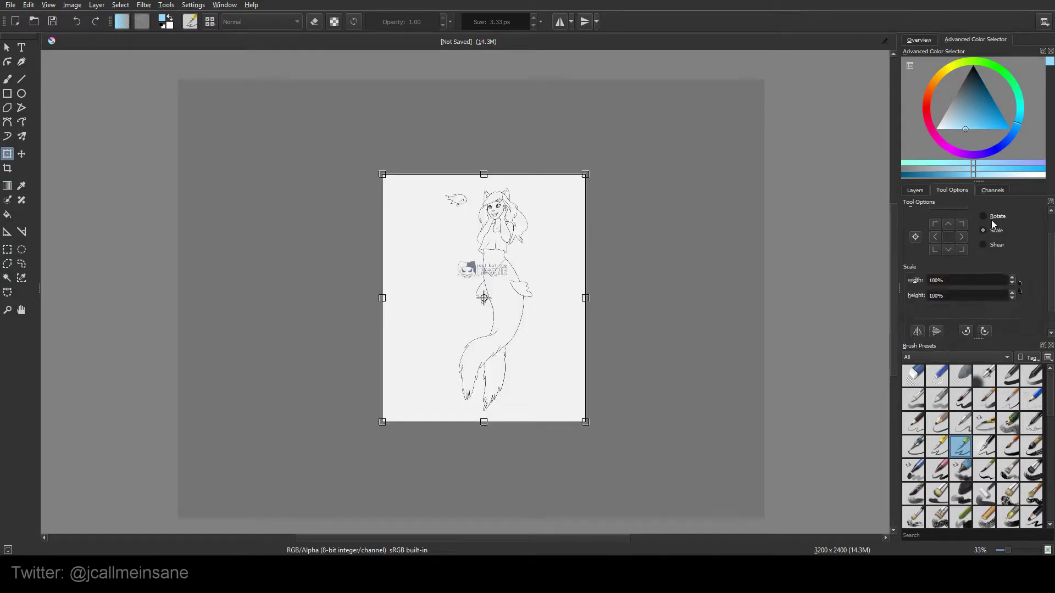
Set the drawing's Y rotation to 2° and return to the transform's position settings
left_click(993, 216)
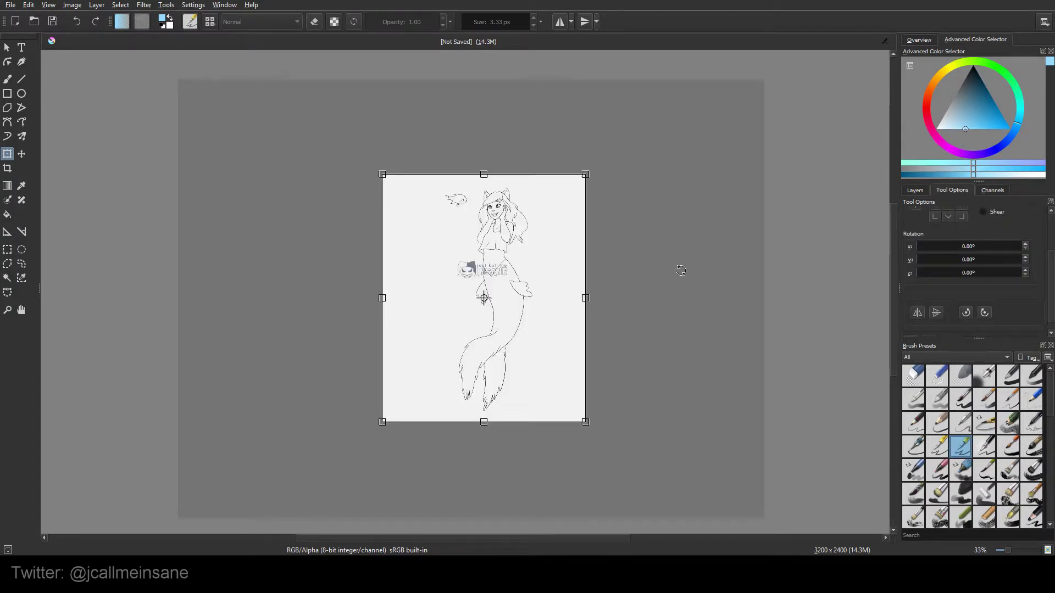
scroll(1001, 296, "up", 5)
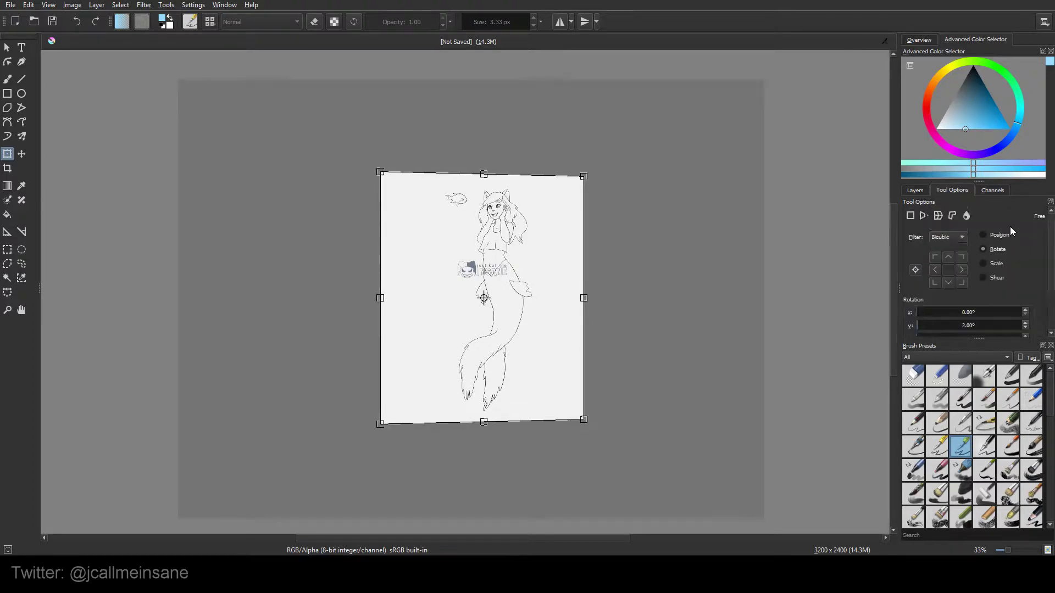
left_click(1008, 234)
Apply a counter-clockwise rotation with the BSpline filter, inspect the line quality up close and undo the transform
left_click(963, 236)
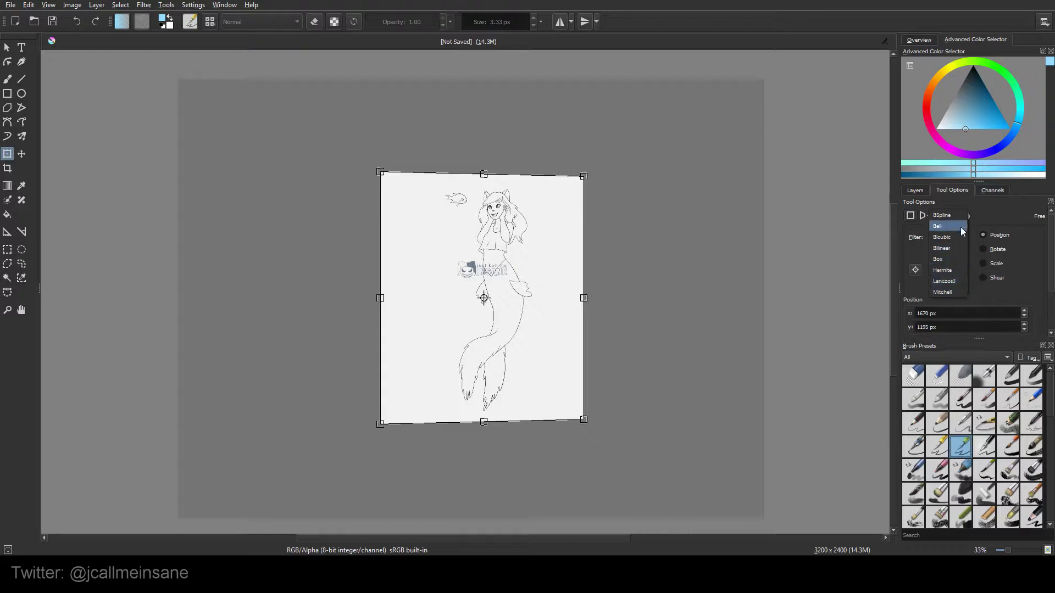
left_click(960, 216)
left_click_drag(615, 207, 428, 246)
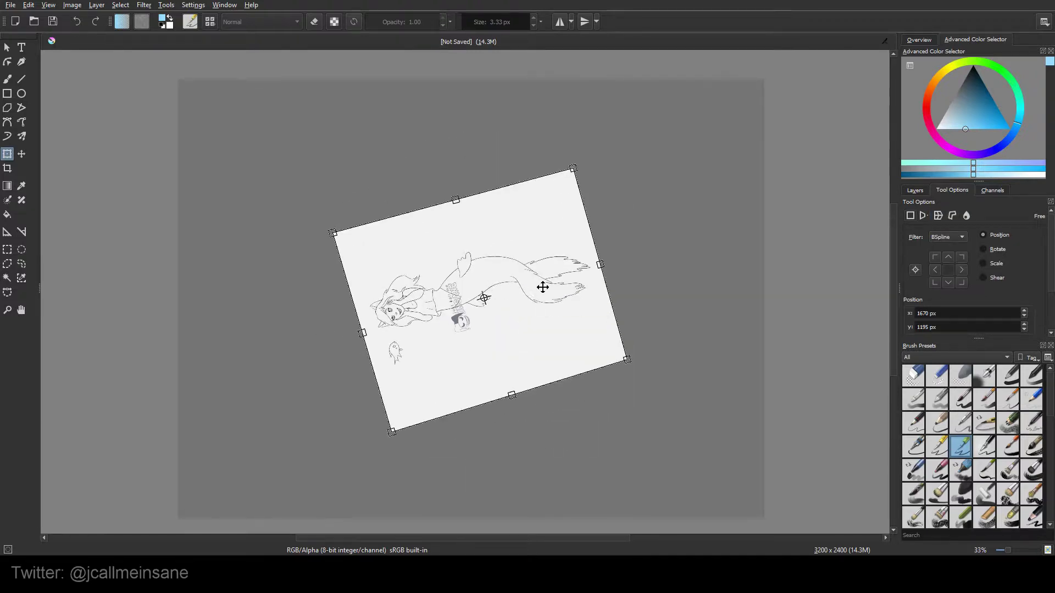
key("Return")
scroll(517, 288, "up", 4)
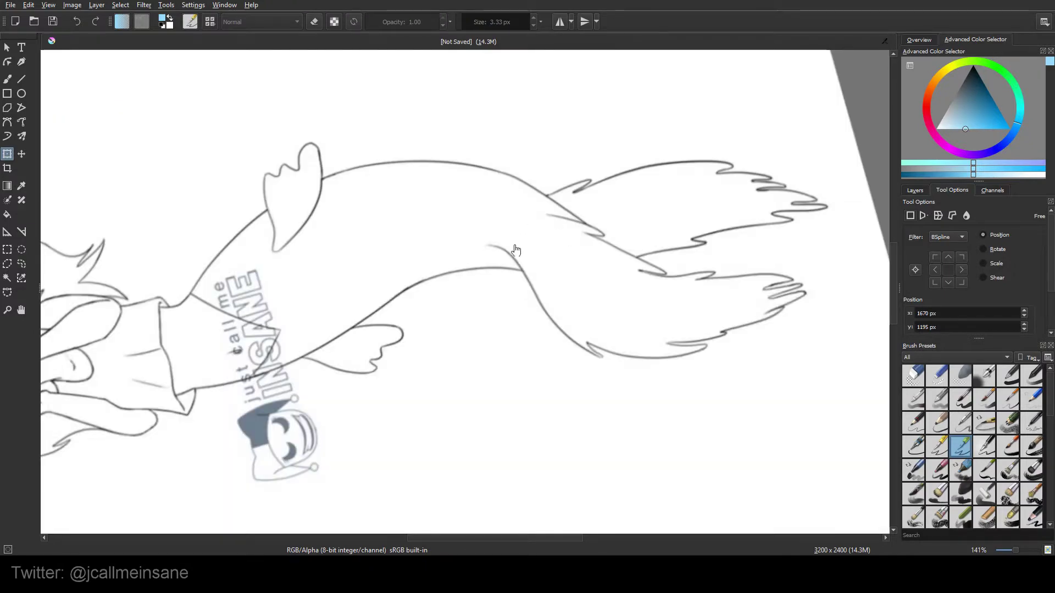
scroll(554, 228, "down", 1)
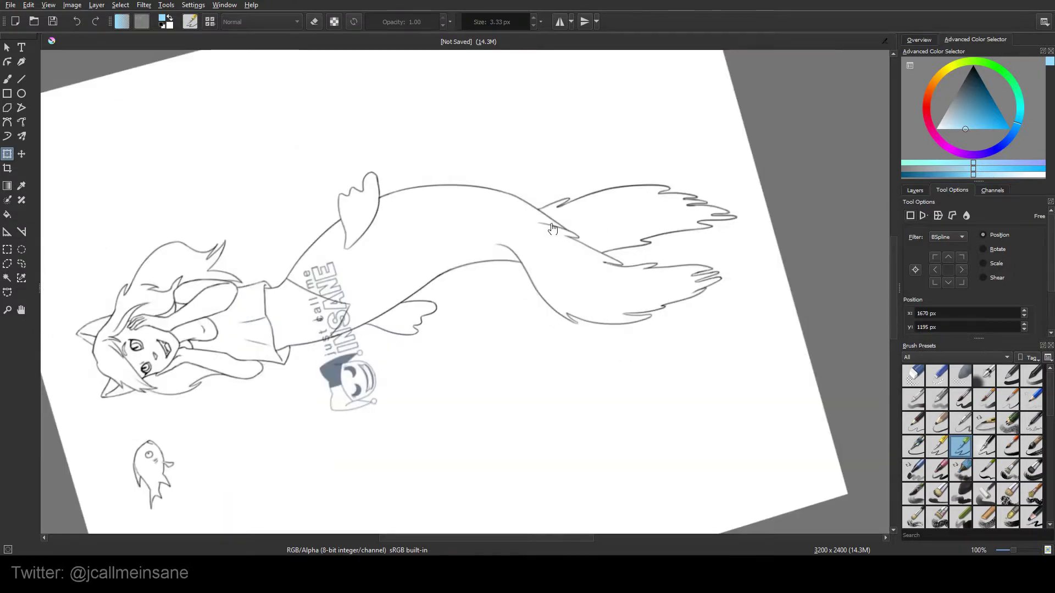
key("ctrl+z")
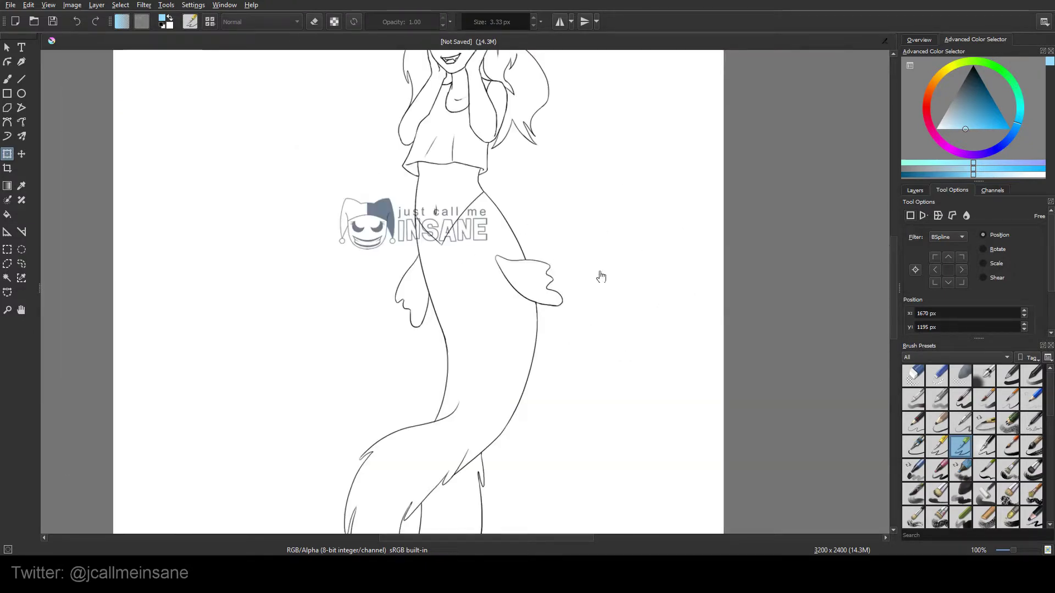
Apply a clockwise rotation with the Bicubic filter, inspect the lines and undo the transform
left_click(945, 237)
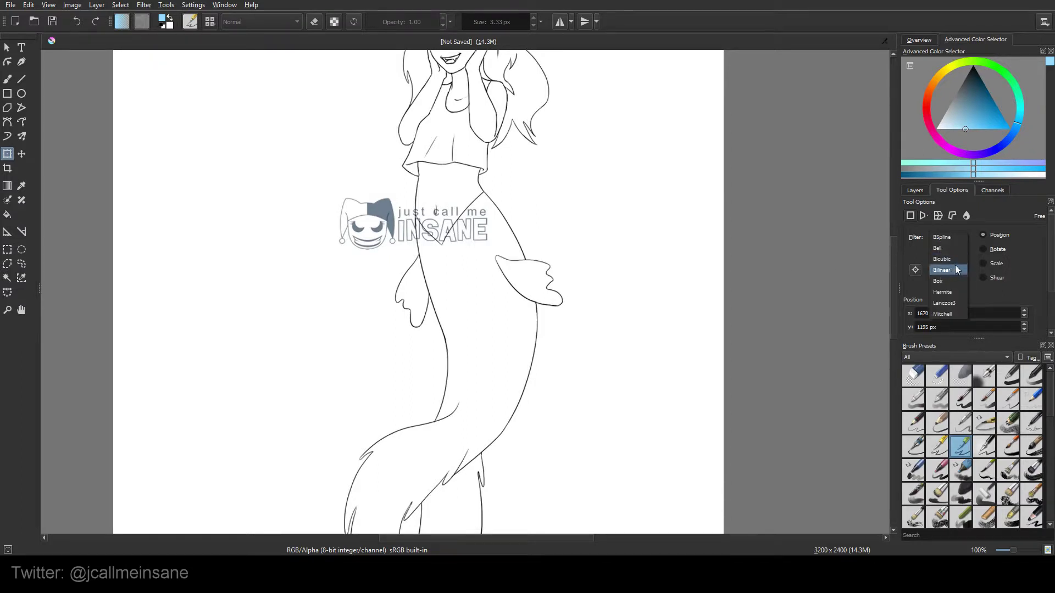
left_click(956, 262)
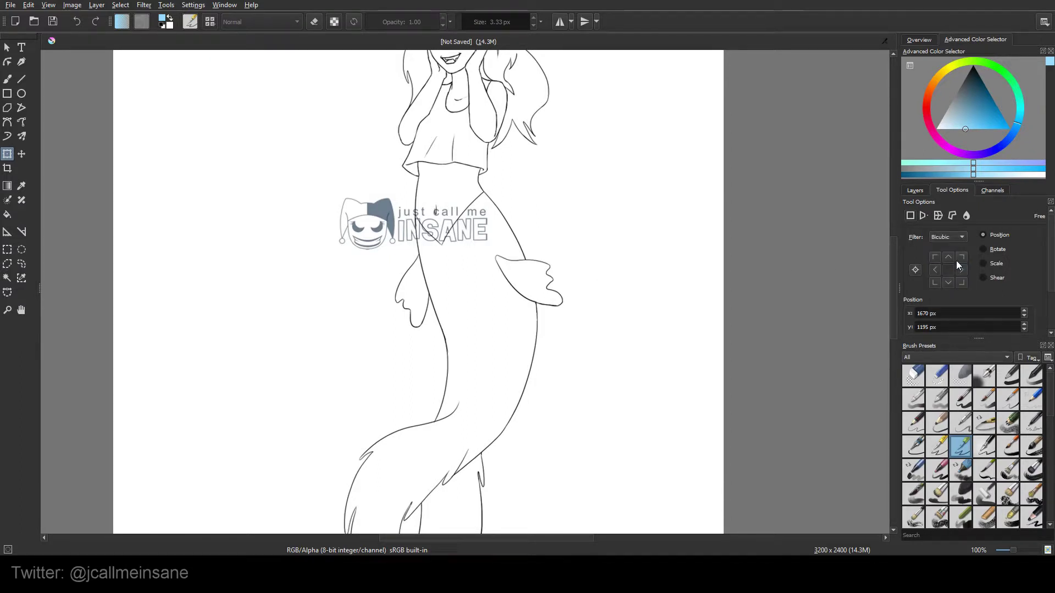
left_click(678, 277)
mouse_move(746, 264)
left_mouse_down()
mouse_move(744, 327)
mouse_move(423, 478)
left_mouse_up()
key("Return")
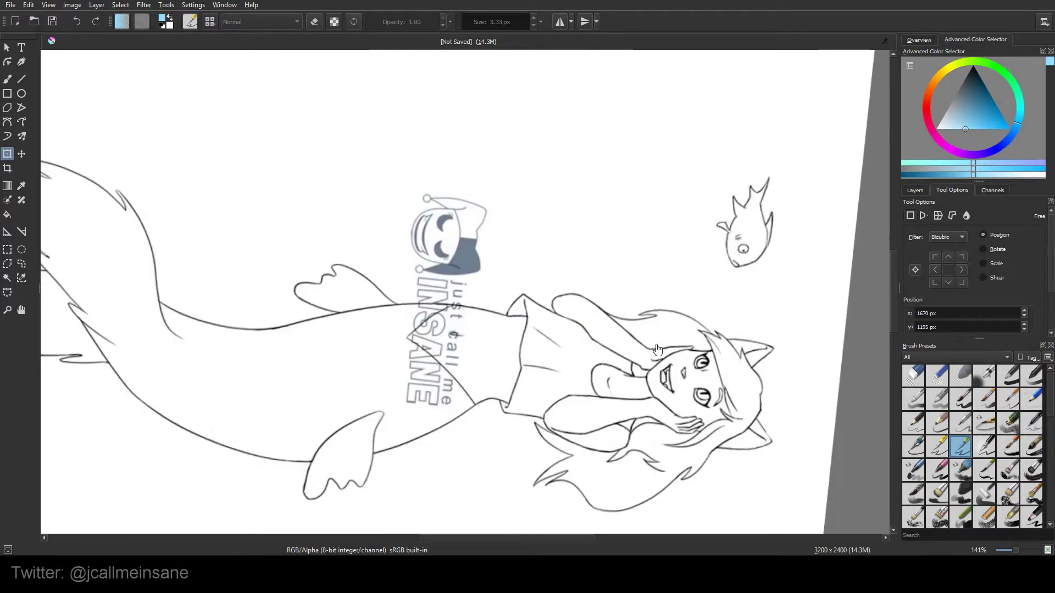
scroll(459, 308, "down", 3)
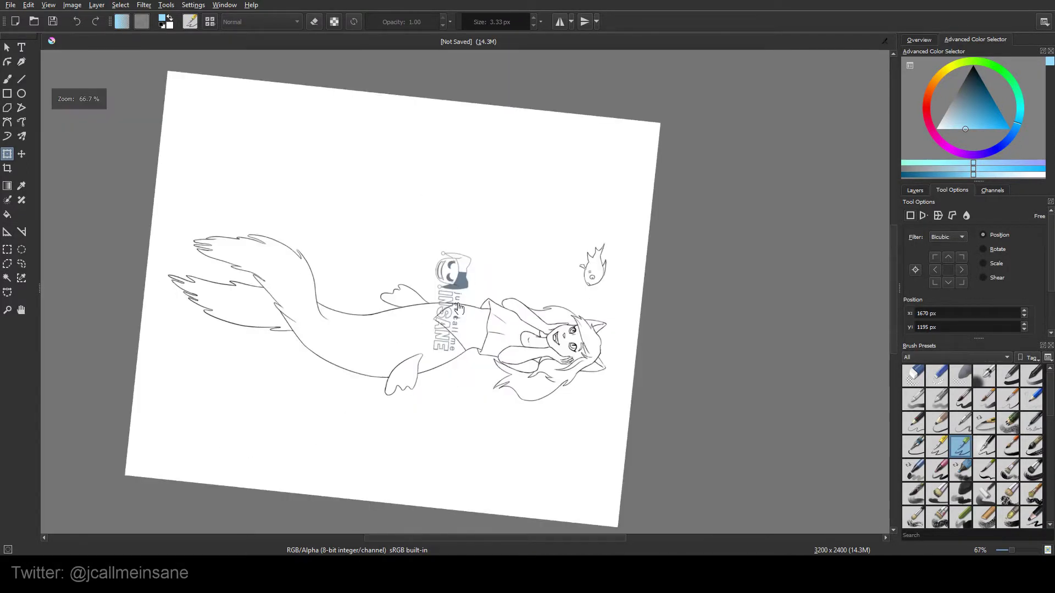
key("5")
Set the transform filter to Mitchell, apply a clockwise rotation, inspect the lines and undo the rotation
left_click(946, 236)
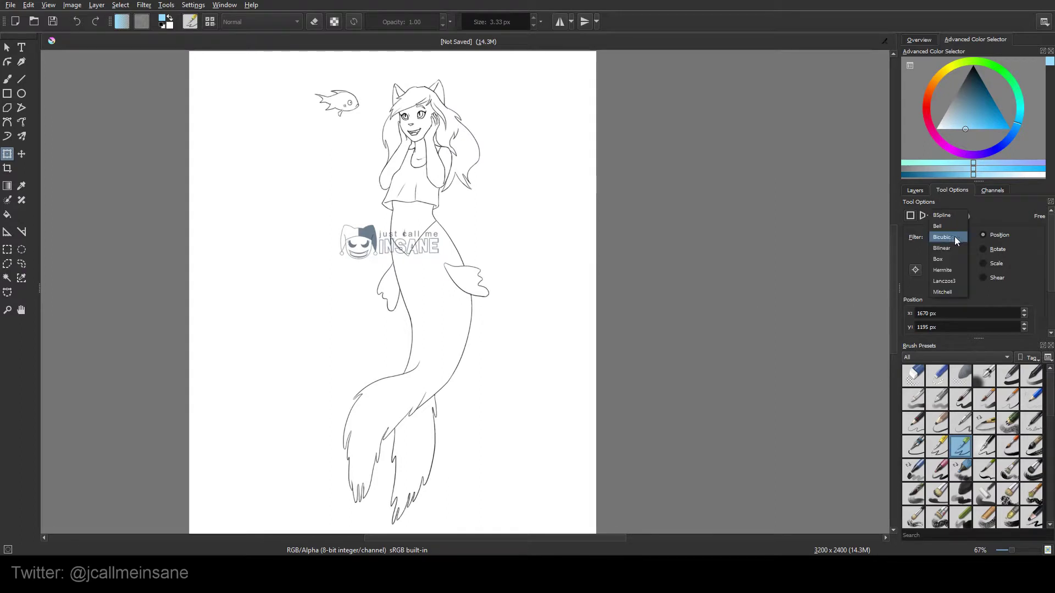
left_click(942, 292)
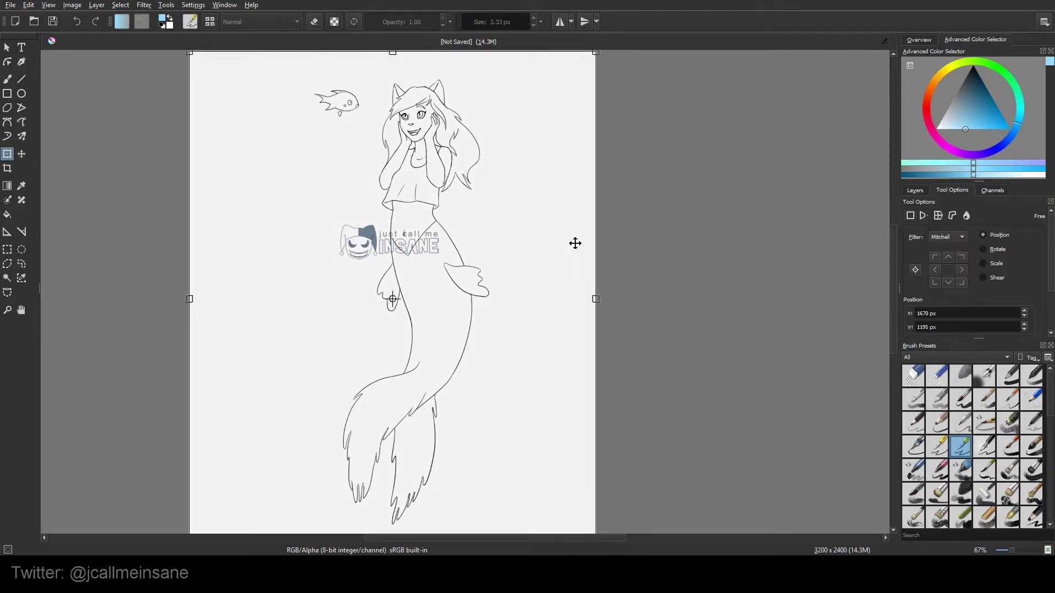
mouse_move(572, 240)
left_mouse_down()
mouse_move(577, 370)
mouse_move(445, 468)
left_mouse_up()
key("Return")
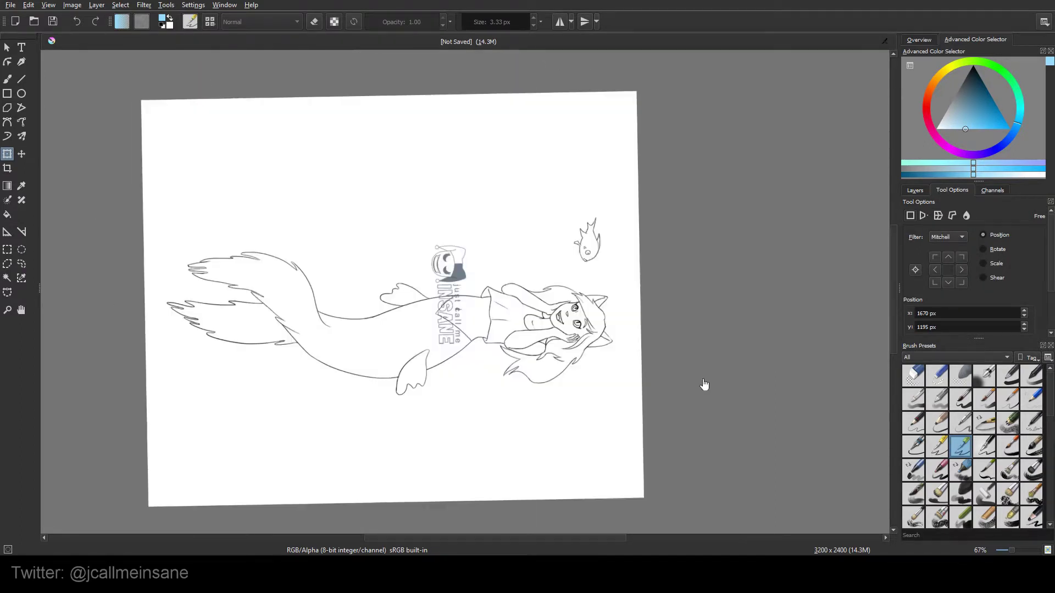
scroll(587, 378, "up", 3)
scroll(550, 350, "down", 1)
key("5")
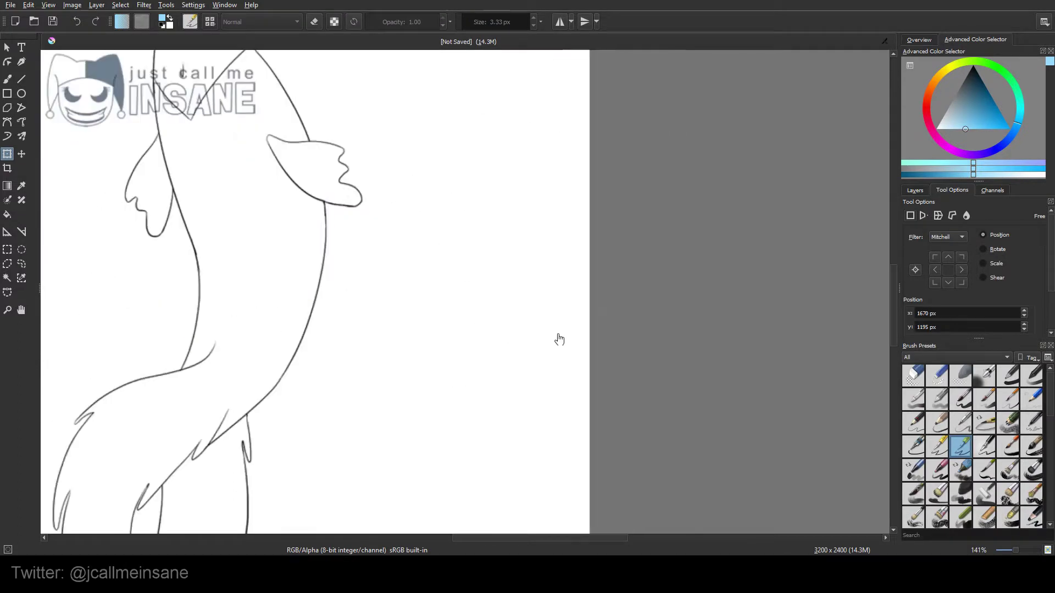
Start a new transform on the drawing layer and switch it to Perspective mode
left_click_drag(410, 245, 649, 313)
scroll(641, 300, "down", 1)
key("2")
left_click(7, 79)
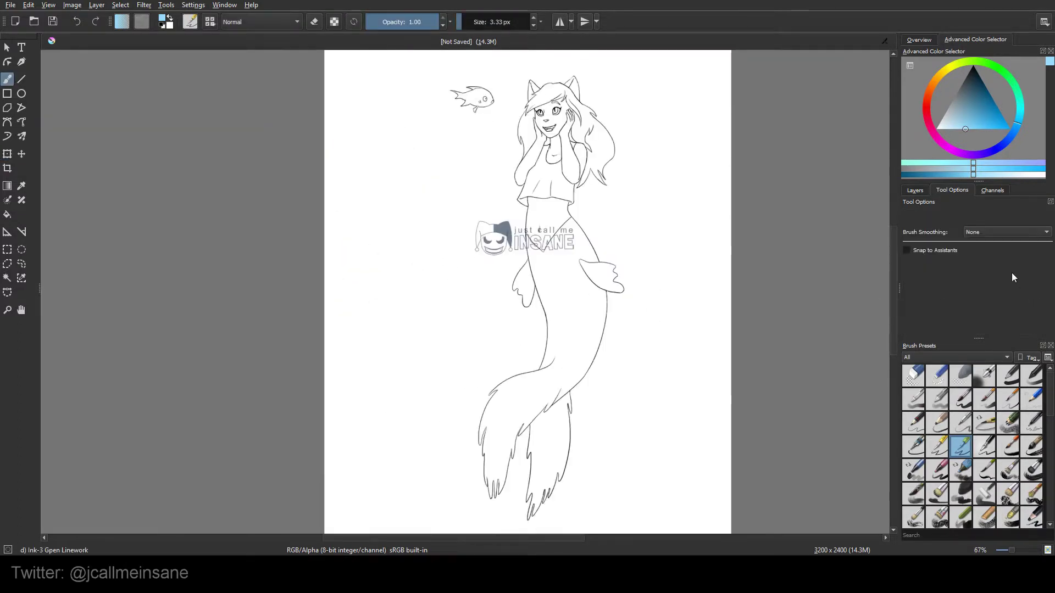
key("ctrl+t")
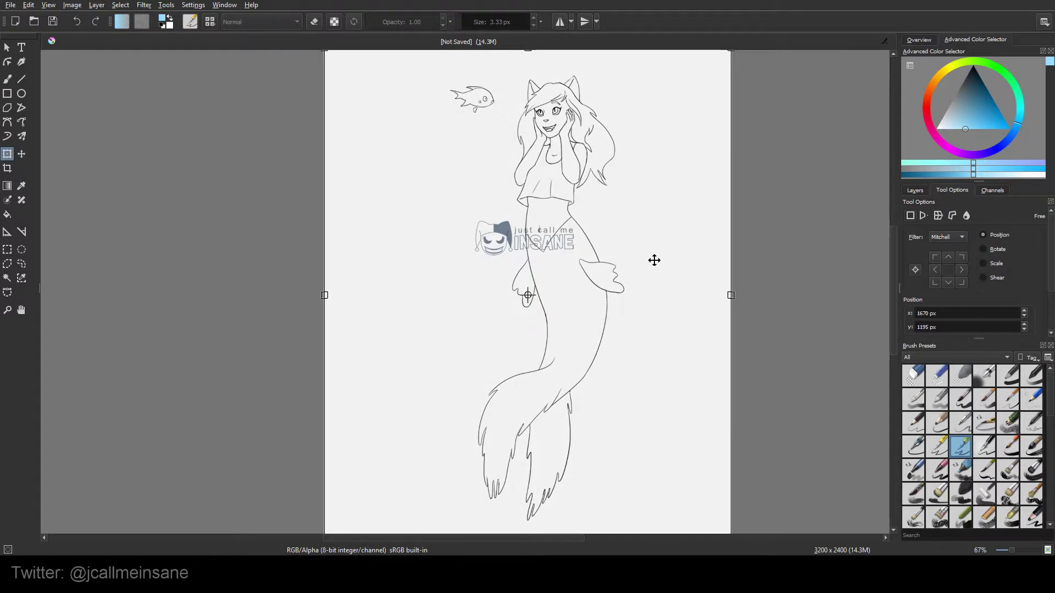
left_click(923, 216)
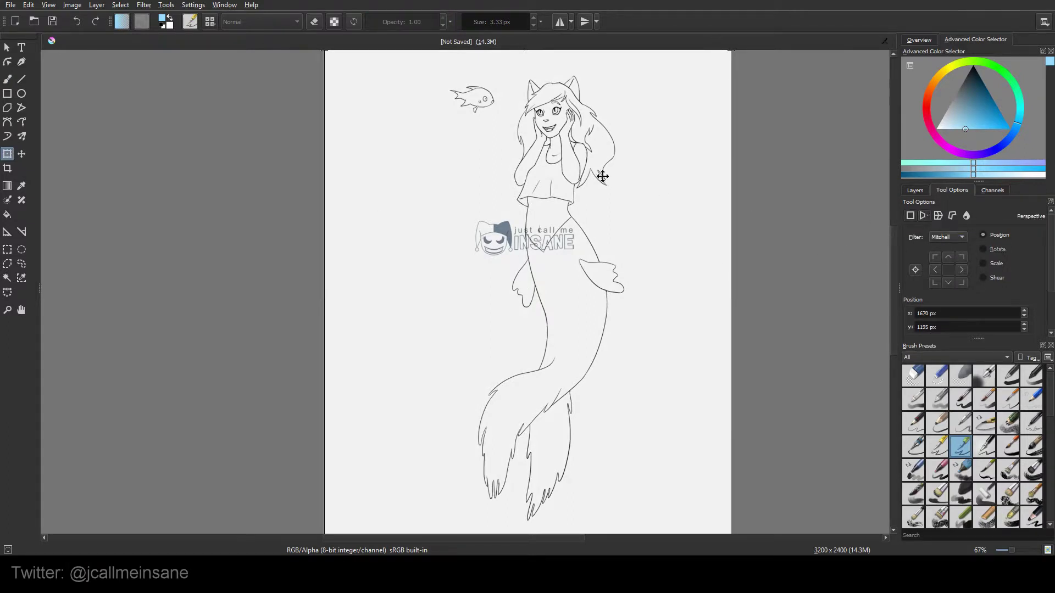
scroll(593, 174, "down", 1)
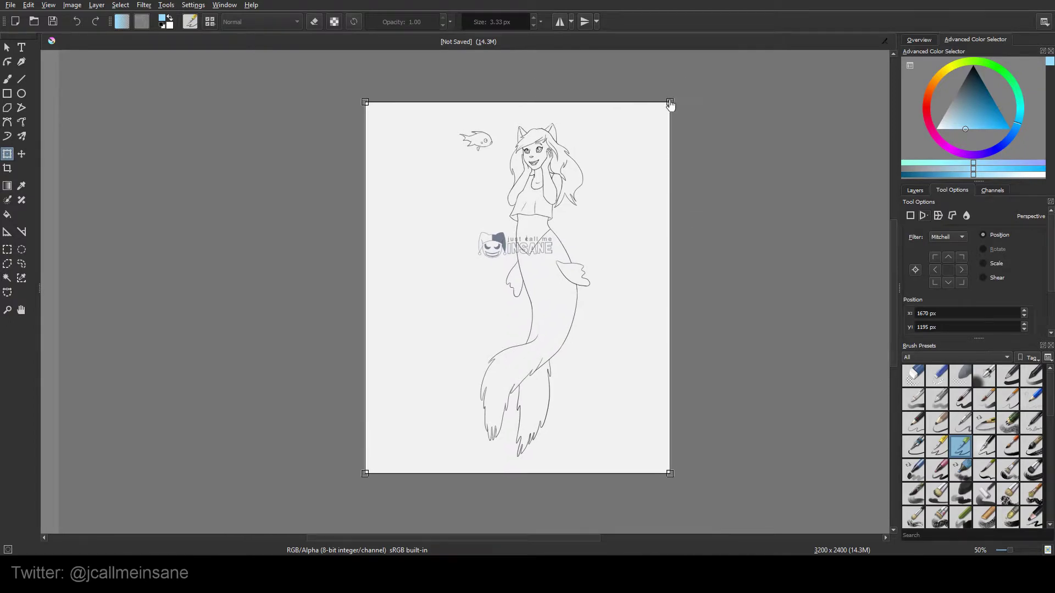
Pull the drawing's two right corners inward in Perspective mode and move the shortened right edge upward
mouse_move(670, 103)
left_mouse_down()
mouse_move(643, 277)
mouse_move(661, 168)
left_mouse_up()
key("ctrl+z")
mouse_move(669, 104)
left_mouse_down()
mouse_move(662, 411)
mouse_move(680, 384)
mouse_move(666, 351)
left_mouse_up()
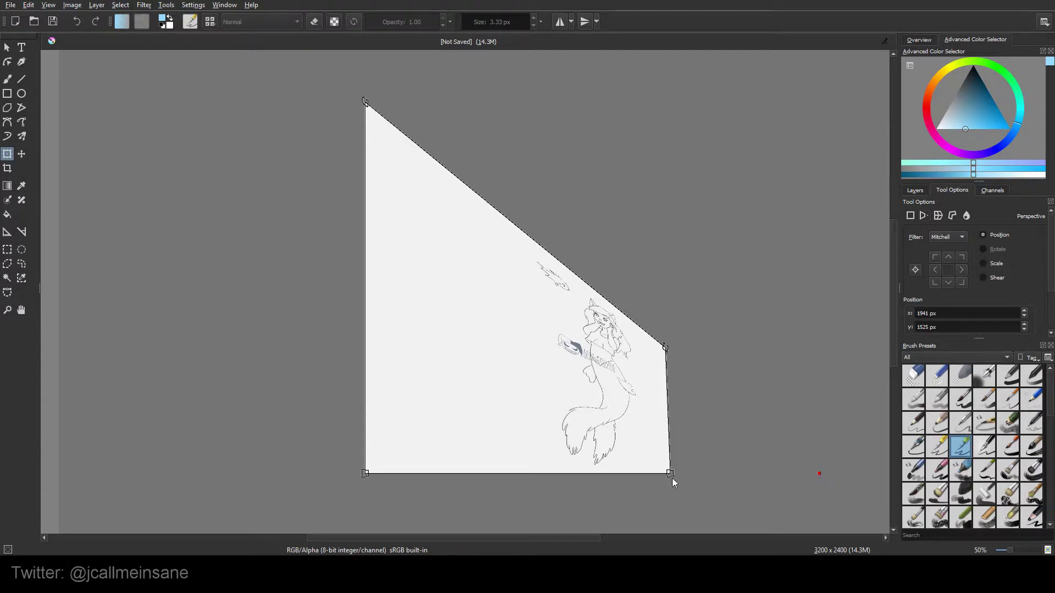
left_click_drag(671, 476, 665, 413)
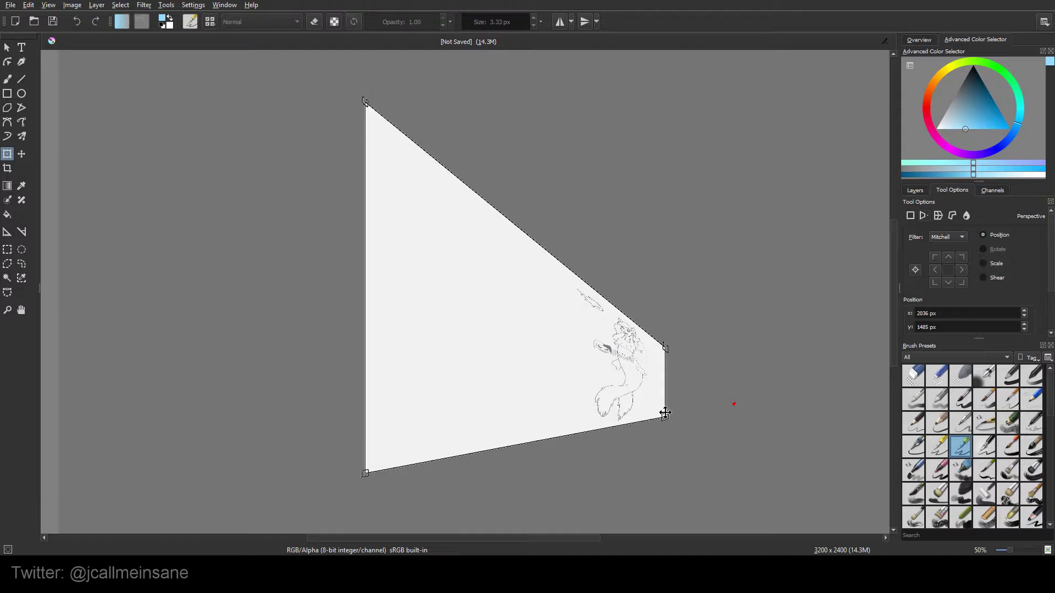
left_click_drag(736, 414, 683, 202)
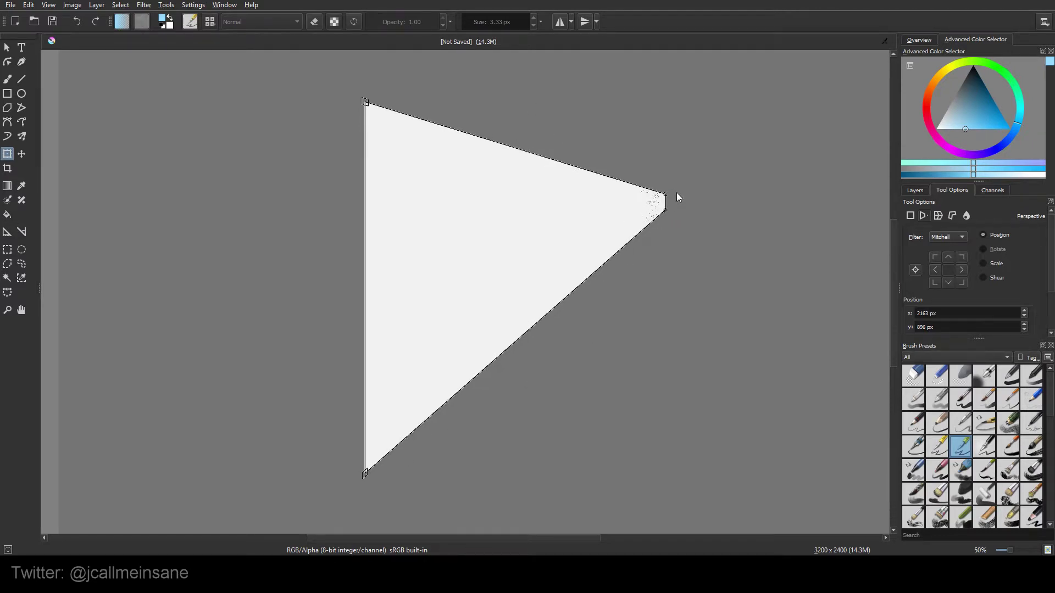
Pull the lower corner of the squeezed right edge down and outward to widen the perspective distortion
mouse_move(682, 204)
left_mouse_down()
mouse_move(660, 308)
mouse_move(399, 270)
mouse_move(440, 263)
left_mouse_up()
key("ctrl+z")
scroll(457, 279, "down", 5)
scroll(499, 272, "up", 5)
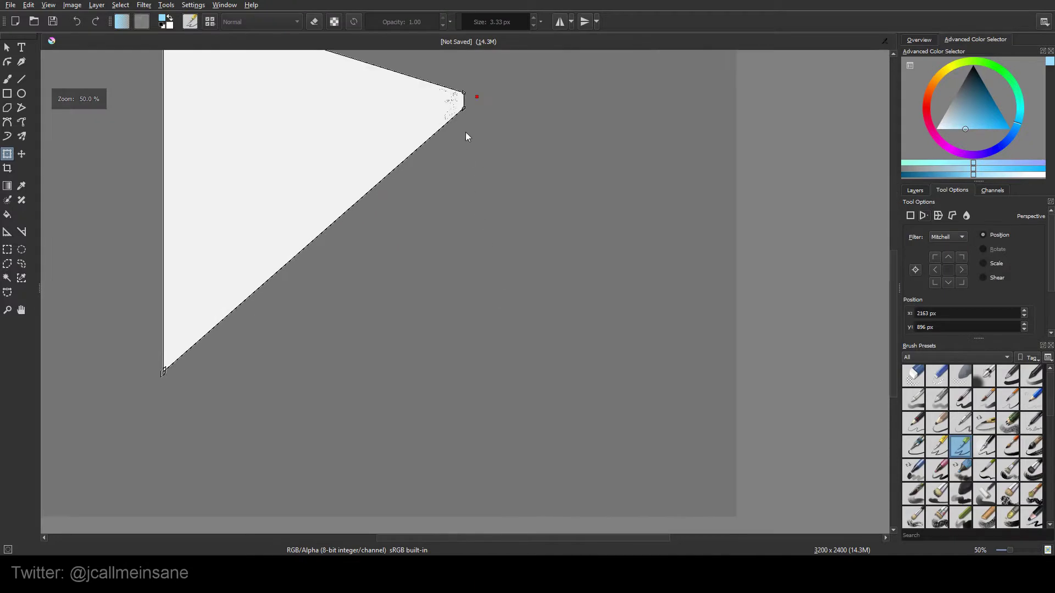
mouse_move(461, 104)
left_mouse_down()
mouse_move(426, 379)
mouse_move(401, 346)
mouse_move(384, 240)
mouse_move(522, 152)
mouse_move(552, 192)
mouse_move(506, 222)
left_mouse_up()
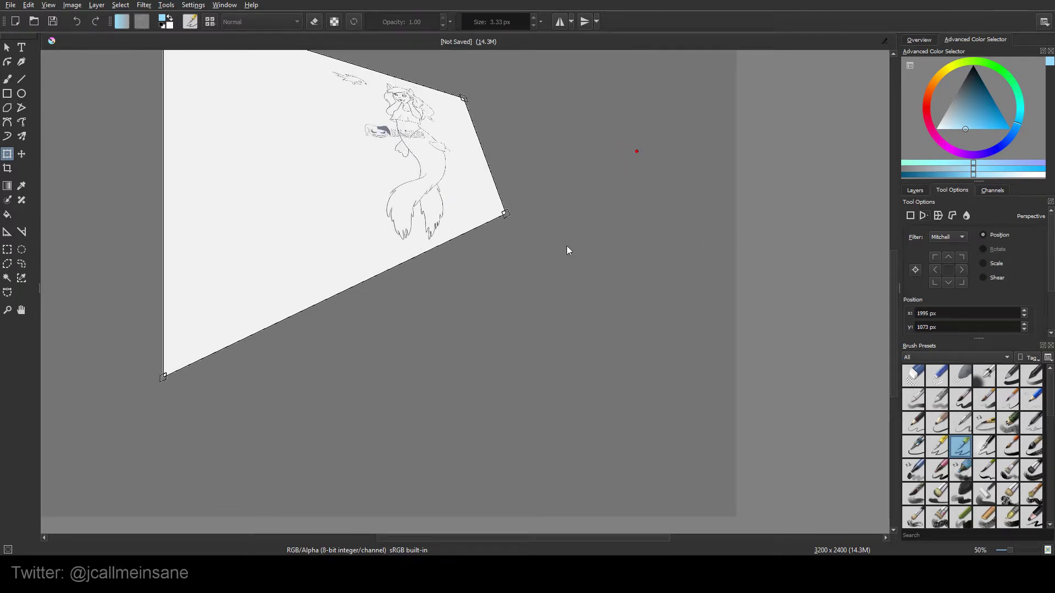
Undo all the perspective distortions on the drawing
key("ctrl+z")
key("ctrl+z")
key("ctrl+z")
key("ctrl+z")
key("ctrl+z")
key("ctrl+z")
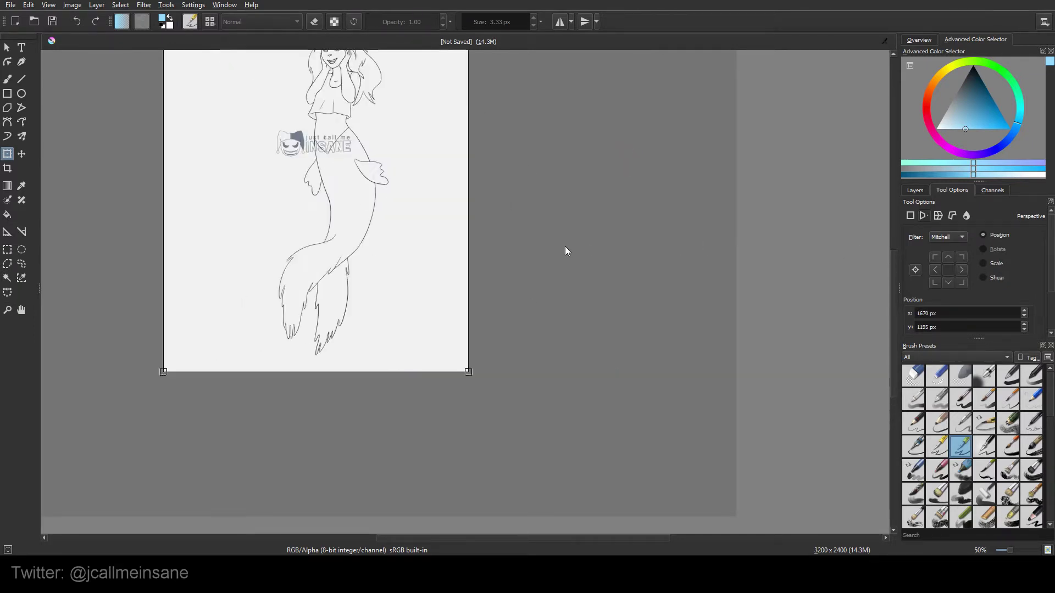
key("ctrl+z")
scroll(1035, 253, "down", 2)
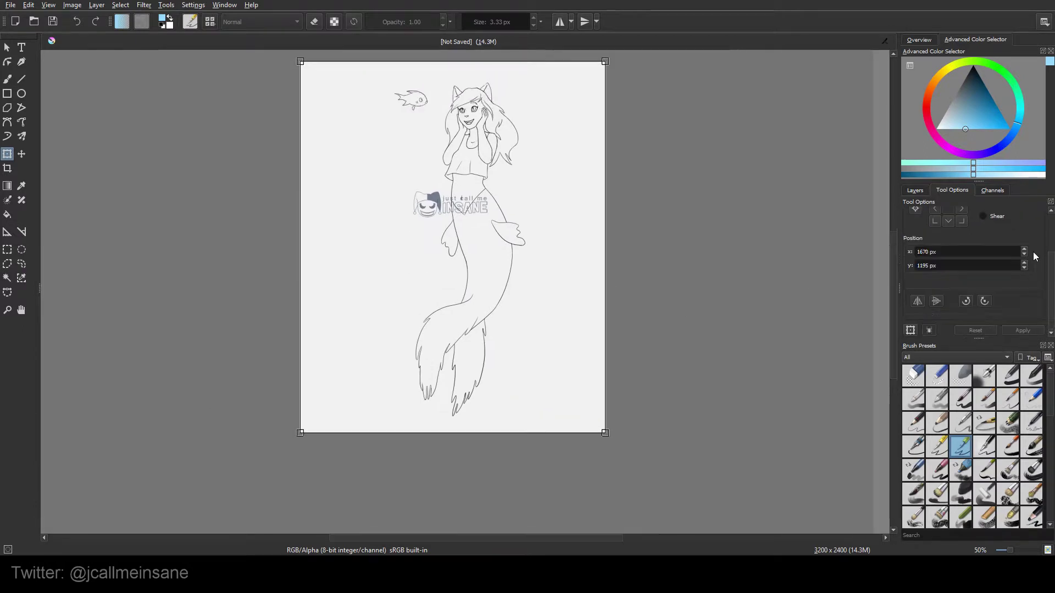
Switch the transform to Warp mode
scroll(1034, 273, "up", 2)
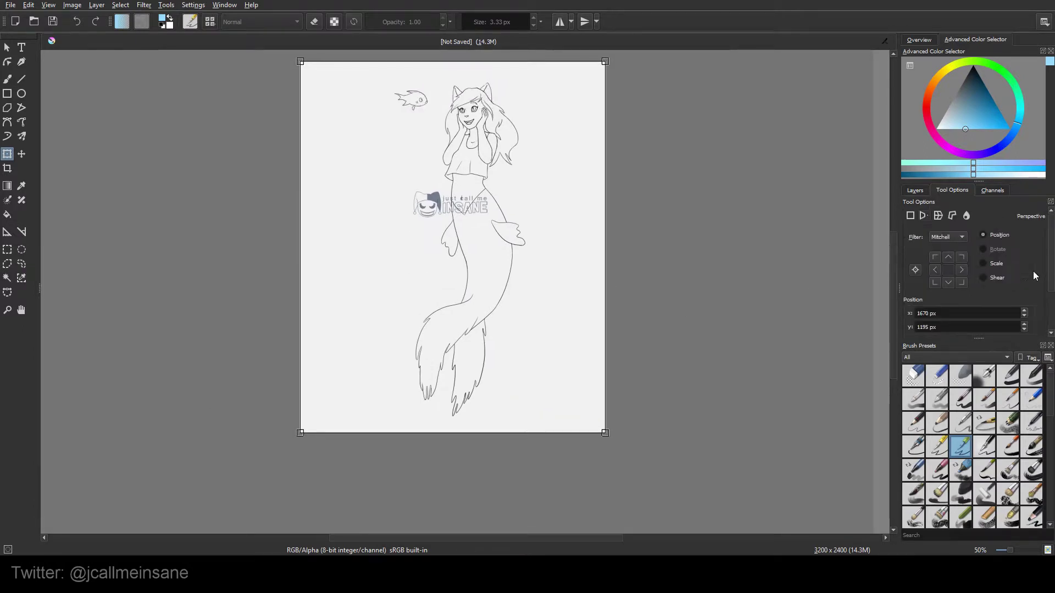
left_click(939, 216)
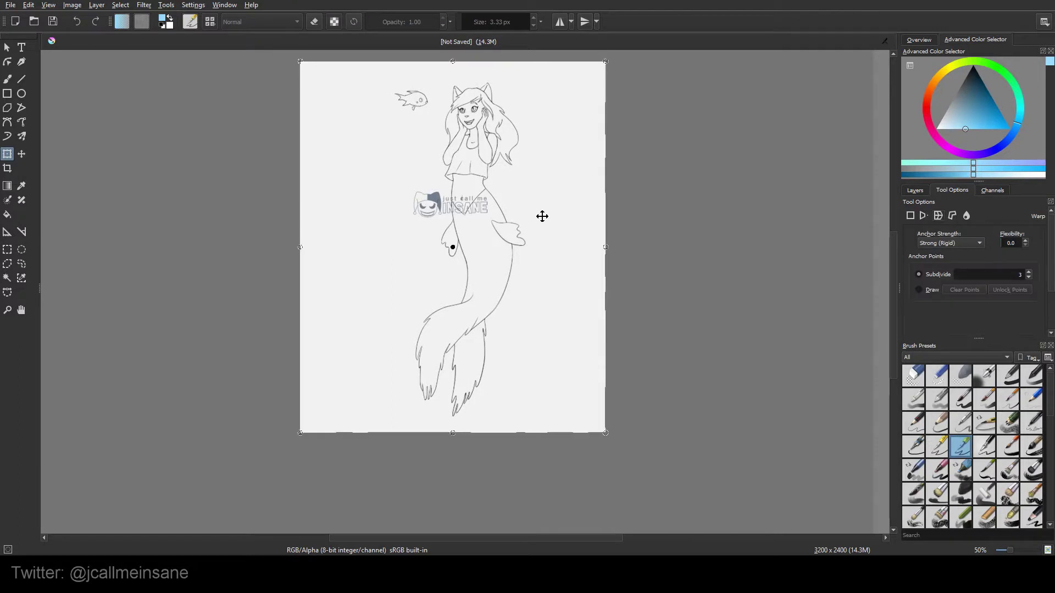
left_click_drag(652, 203, 712, 235)
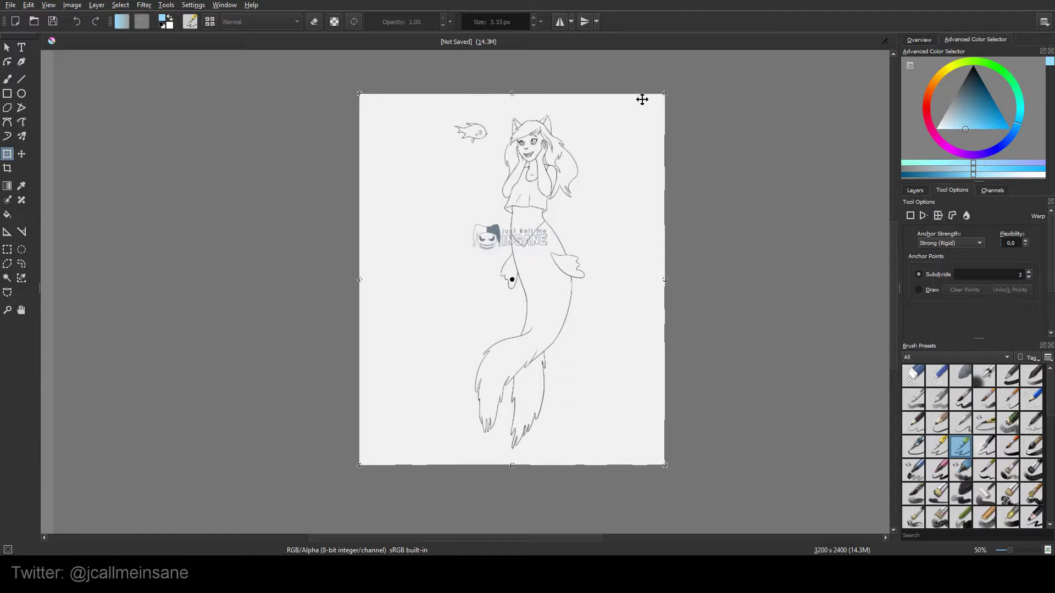
Move the right edge's middle warp anchor across the drawing and bring it back to slightly inside that edge
left_click_drag(667, 281, 254, 282)
left_click_drag(385, 284, 287, 287)
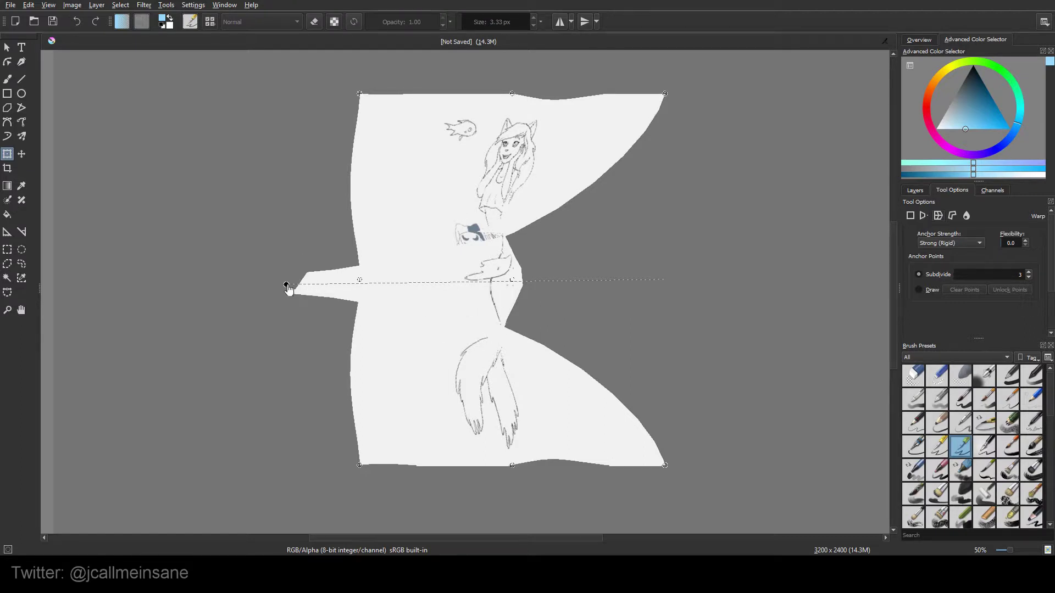
left_click_drag(289, 289, 535, 289)
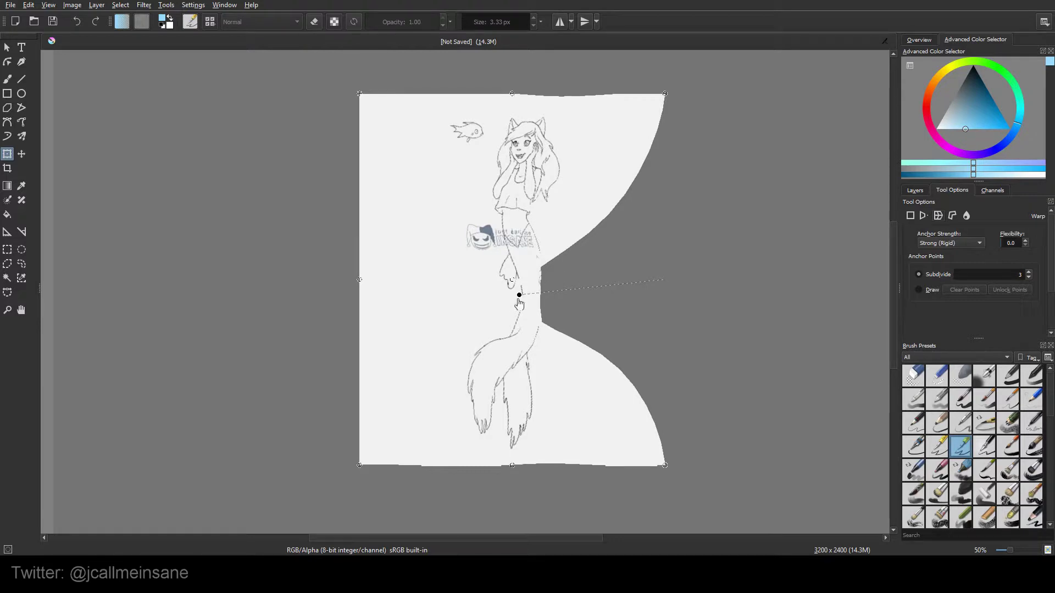
left_click_drag(519, 296, 547, 375)
left_click_drag(599, 346, 616, 316)
Pull the upper-right, upper-left and lower-right corner anchors inward to warp the drawing
left_click_drag(669, 109, 542, 167)
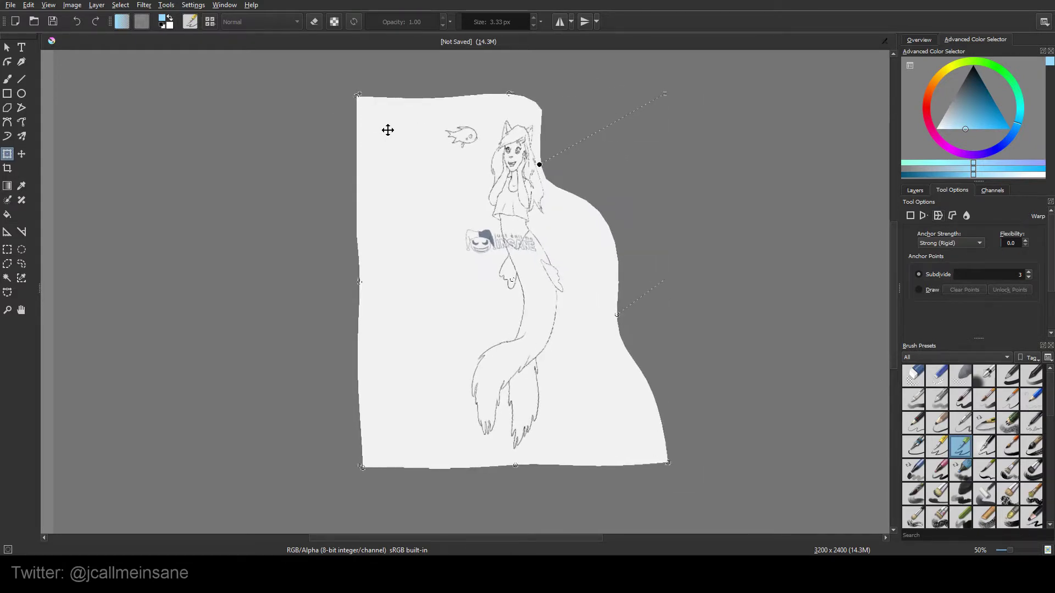
left_click_drag(360, 95, 438, 213)
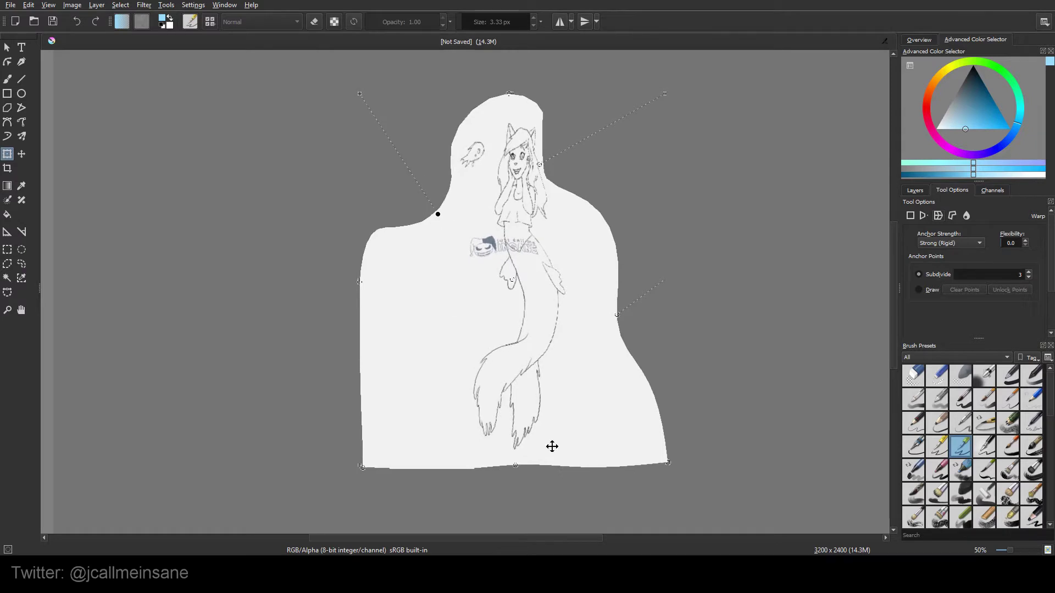
left_click_drag(668, 468, 445, 405)
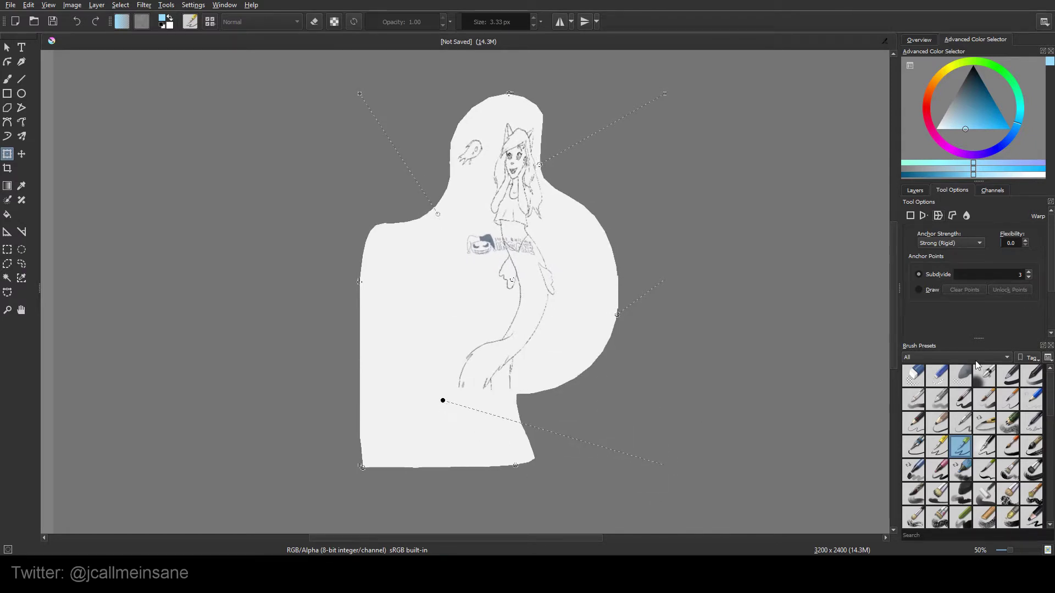
Set the anchor strength to Default (Affine) and pull the right edge's middle anchor outward
left_click(971, 243)
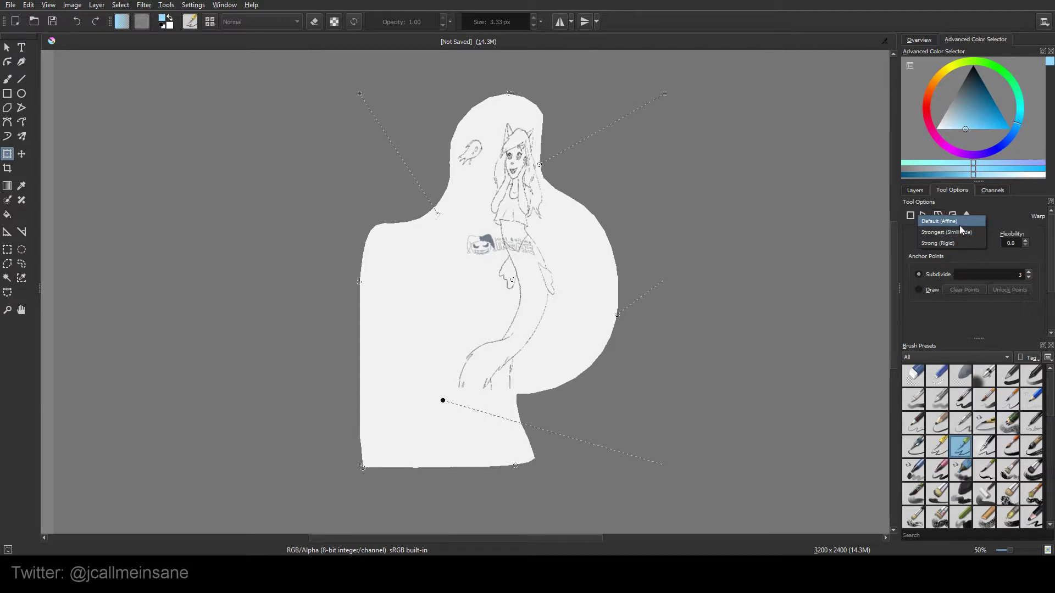
left_click(960, 224)
left_click_drag(613, 327, 653, 288)
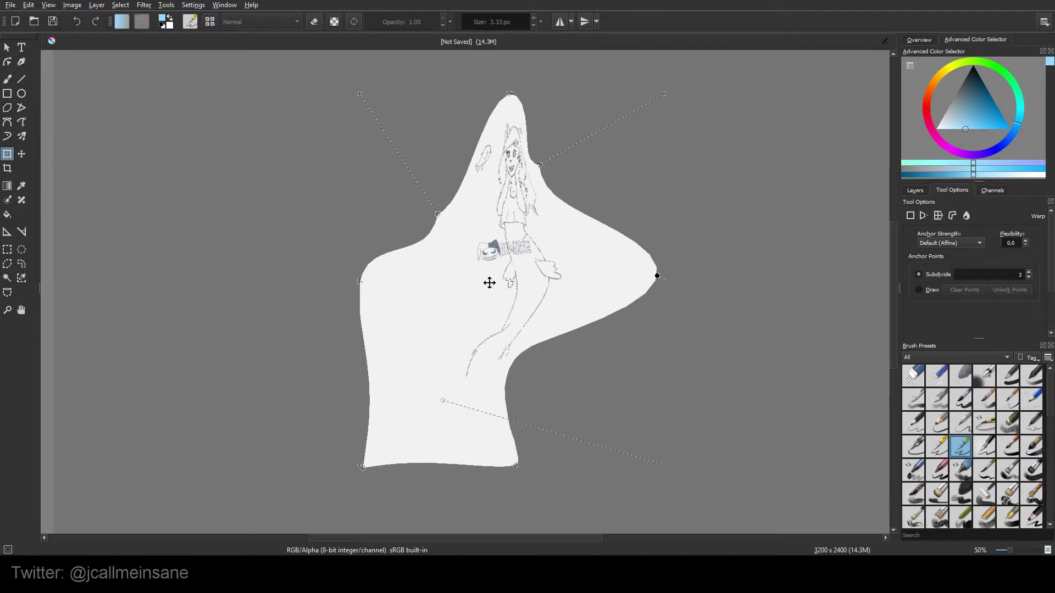
Compare the warp with anchor strength Strongest (Similitude) and switch it to Strong (Rigid)
left_click(973, 243)
left_click(958, 259)
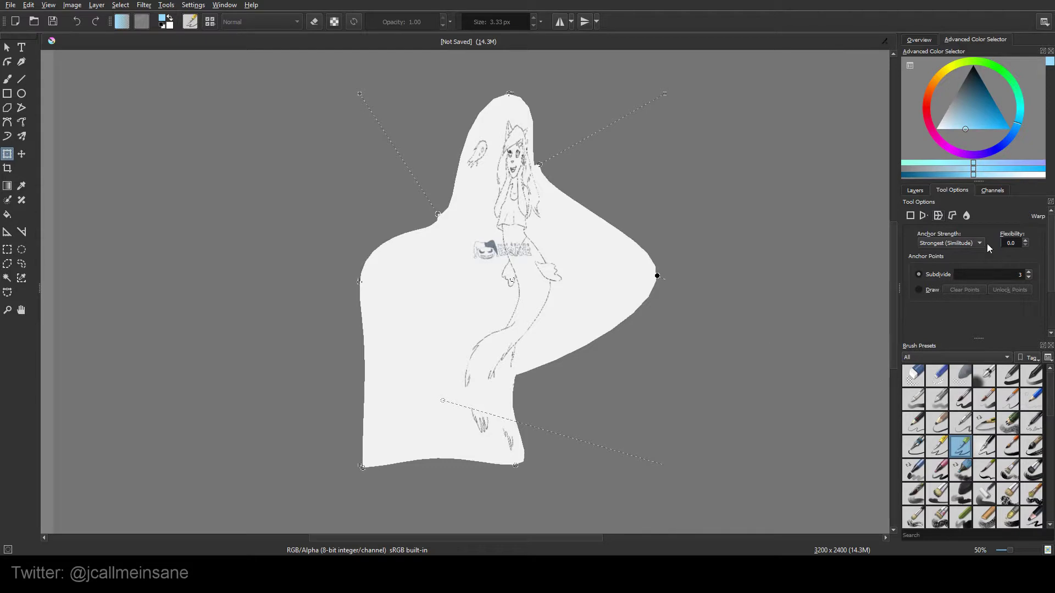
left_click(974, 243)
left_click(951, 254)
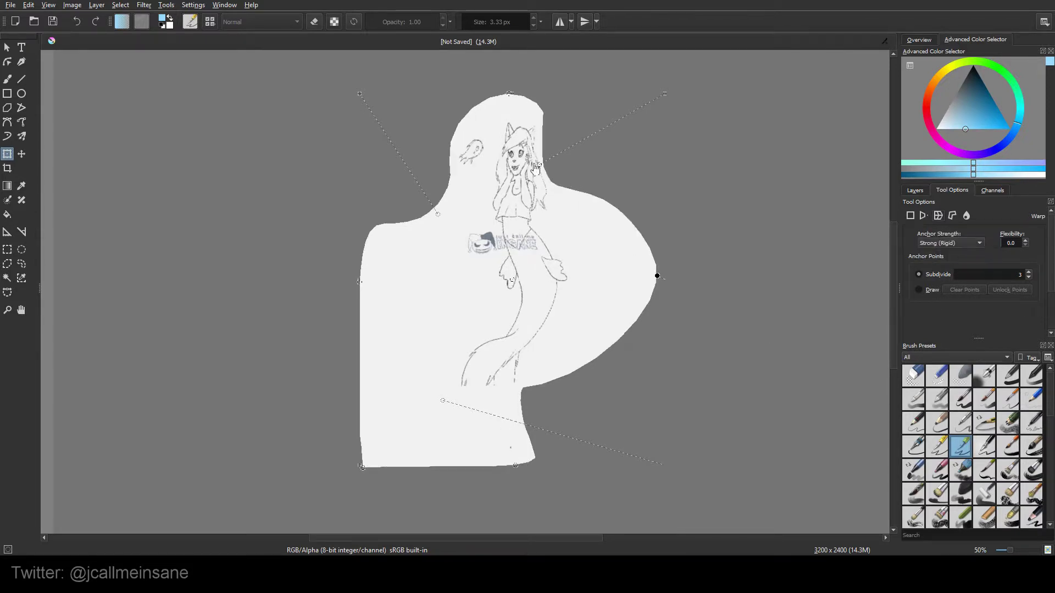
Pull the upper-right anchor outward and undo every warp change made to the drawing
left_click_drag(541, 175, 753, 277)
left_click(981, 275)
key("ctrl+z")
key("ctrl+z")
key("ctrl+z")
key("ctrl+z")
key("ctrl+z")
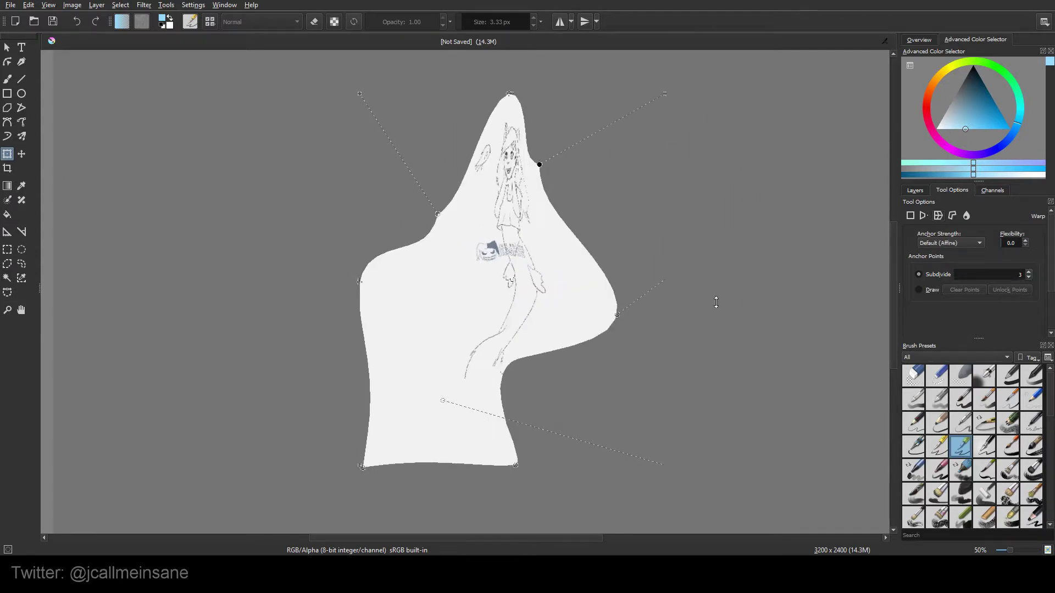
key("ctrl+z")
key("ctrl+z")
key("ctrl+z")
key("ctrl+z")
key("ctrl+z")
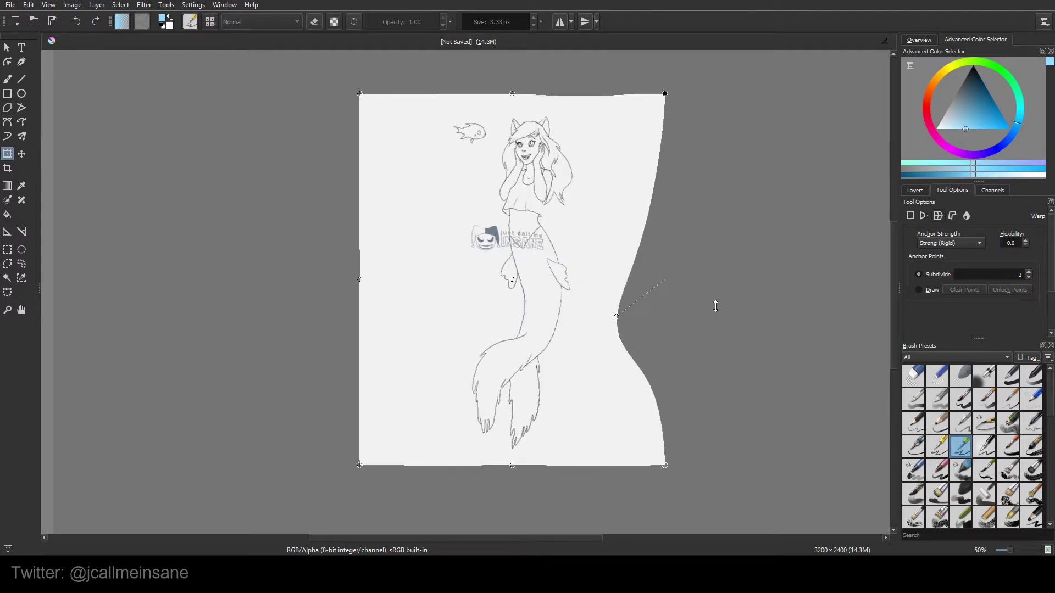
key("ctrl+z")
key("ctrl+z")
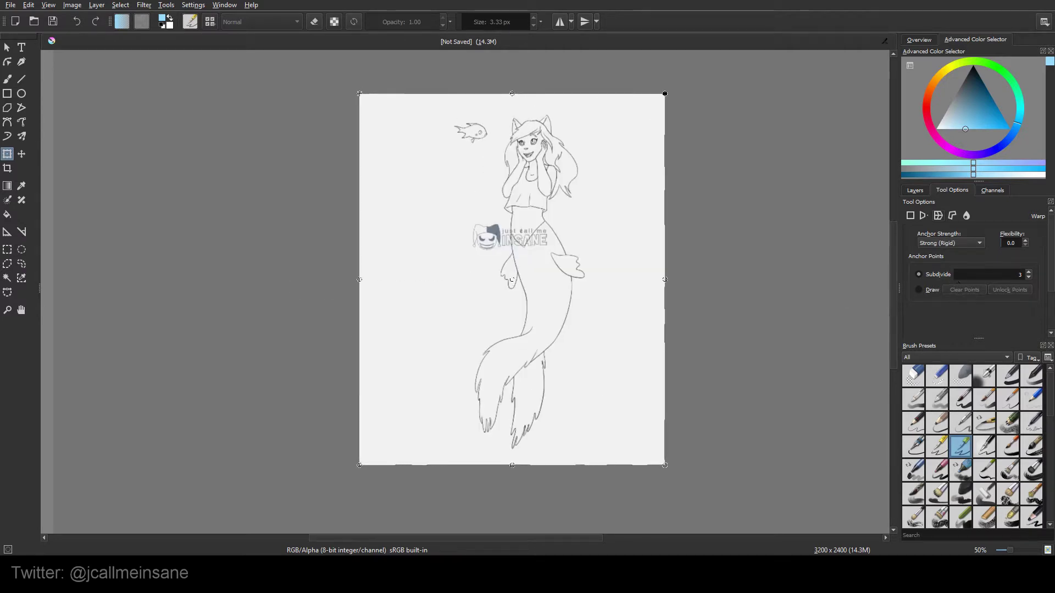
Set the warp subdivisions to 10 and move several anchors around the mermaid's waist
left_click(965, 277)
type("10")
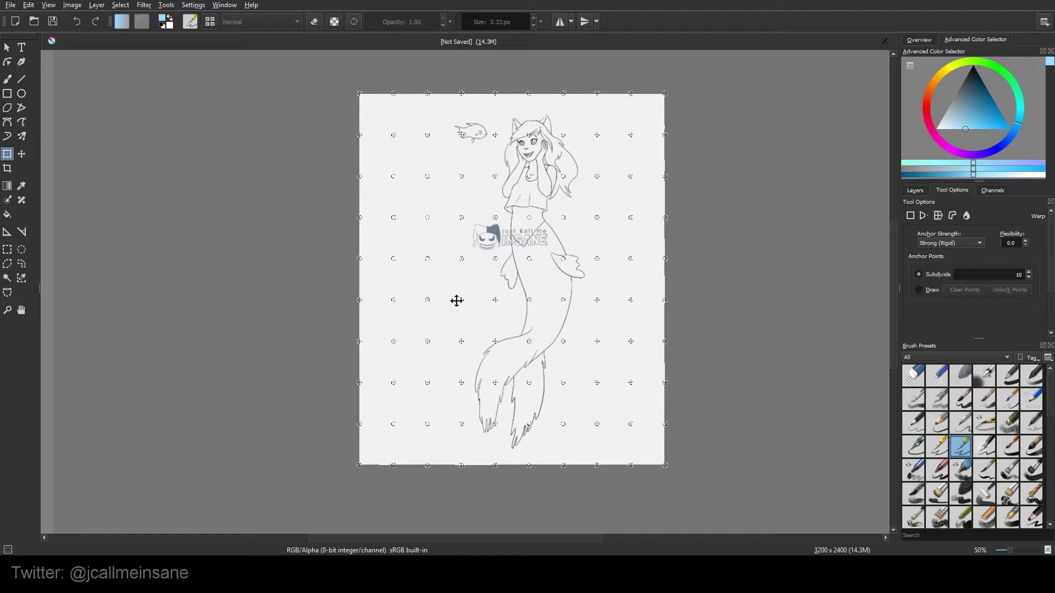
left_click_drag(459, 299, 542, 273)
left_click_drag(529, 219, 596, 245)
left_click(563, 259)
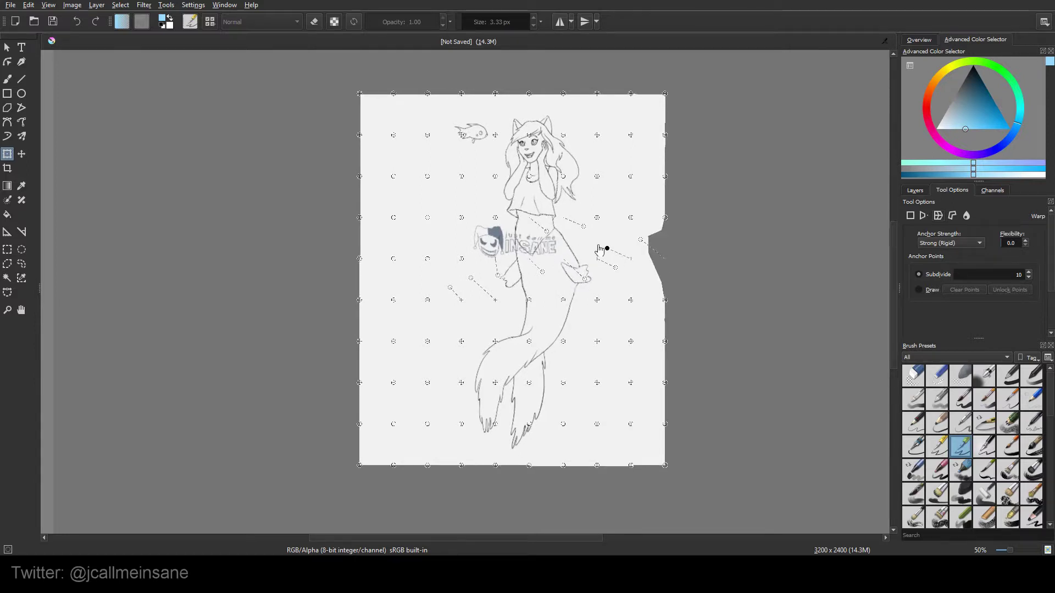
Change the anchor points to Draw and place six points around the mermaid's waist and upper tail
left_click(934, 290)
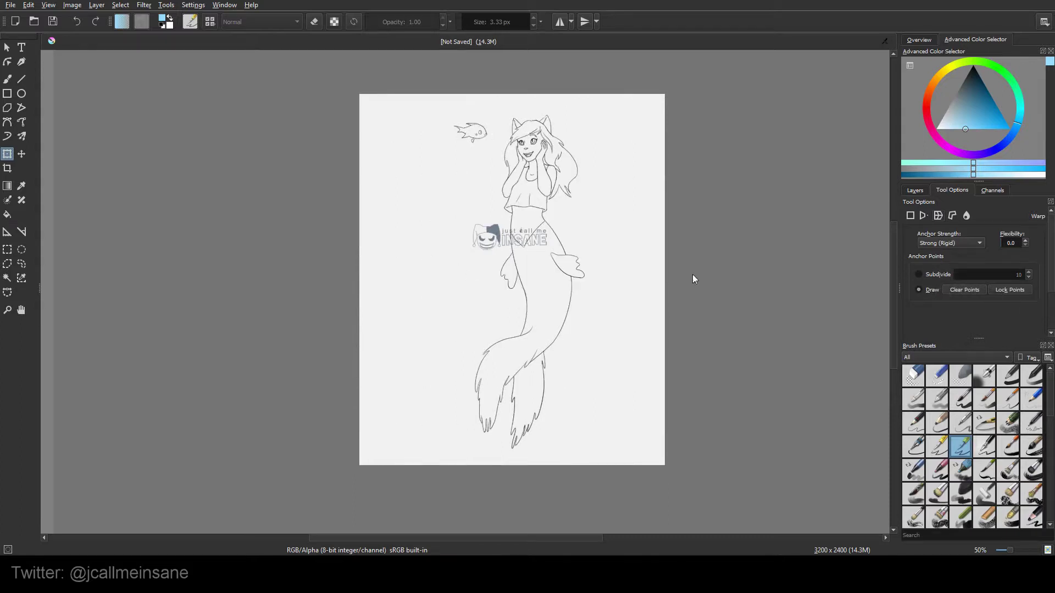
left_click(496, 329)
left_click(592, 297)
left_click(582, 242)
left_click(543, 221)
left_click(513, 271)
left_click(535, 295)
Lock the drawn points, drag anchors to deform the mermaid's body and undo the deformation
left_click(1001, 291)
left_click_drag(557, 269, 596, 410)
left_click_drag(582, 243, 520, 201)
left_click_drag(442, 191, 561, 212)
key("ctrl+z")
key("ctrl+z")
key("ctrl+z")
key("ctrl+z")
Set Flexibility to 10.0 and the subdivisions to 3, and pull the right edge's middle anchor inward
left_click(1012, 242)
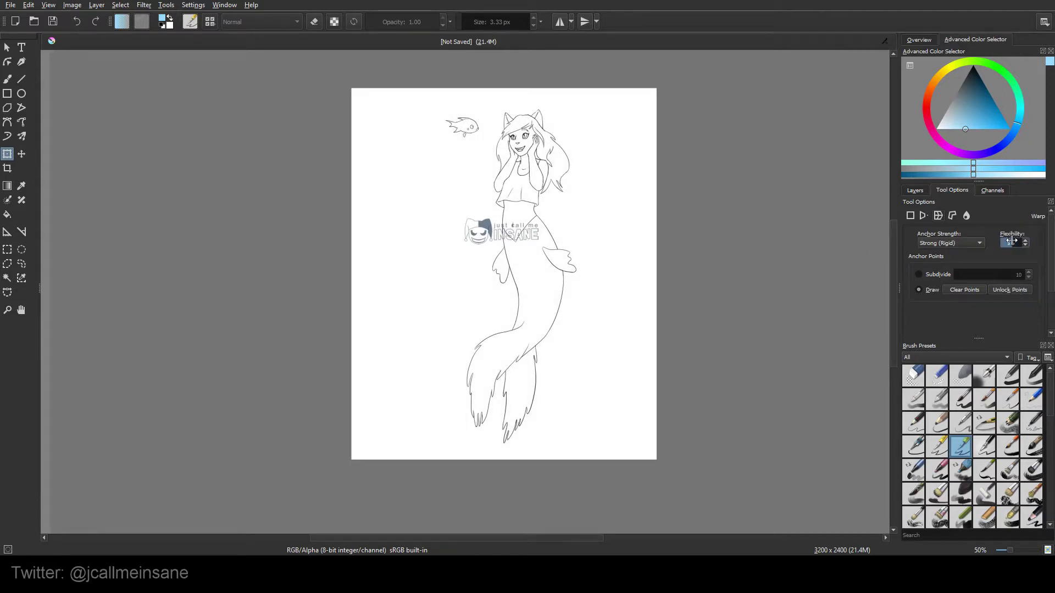
left_click_drag(1013, 240, 1029, 243)
double_click(1013, 271)
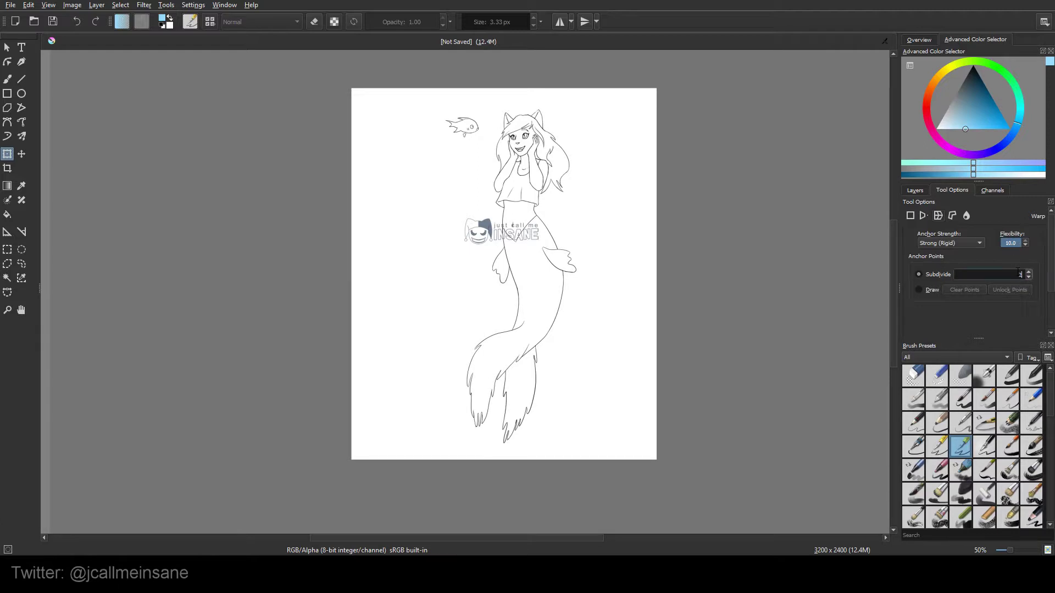
type("3")
left_click(593, 254)
left_click_drag(658, 276, 591, 255)
Set the warp subdivisions to 5 and pull the inner and right-edge anchors inward over the drawing
left_click(992, 280)
scroll(994, 277, "up", 2)
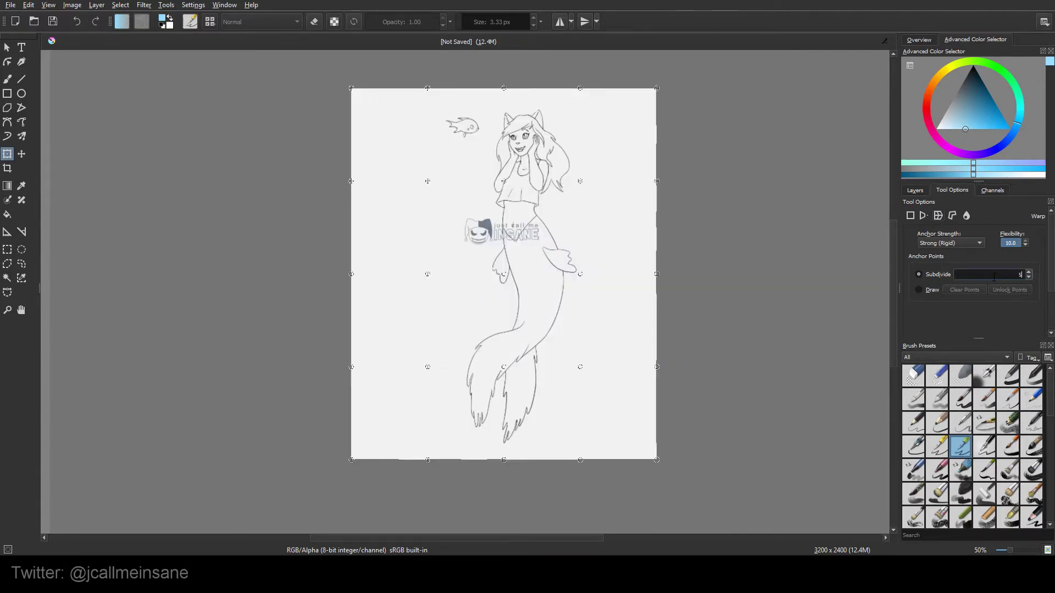
left_click_drag(580, 273, 501, 268)
left_click_drag(580, 185, 525, 192)
left_click_drag(656, 183, 624, 186)
left_click_drag(656, 273, 600, 265)
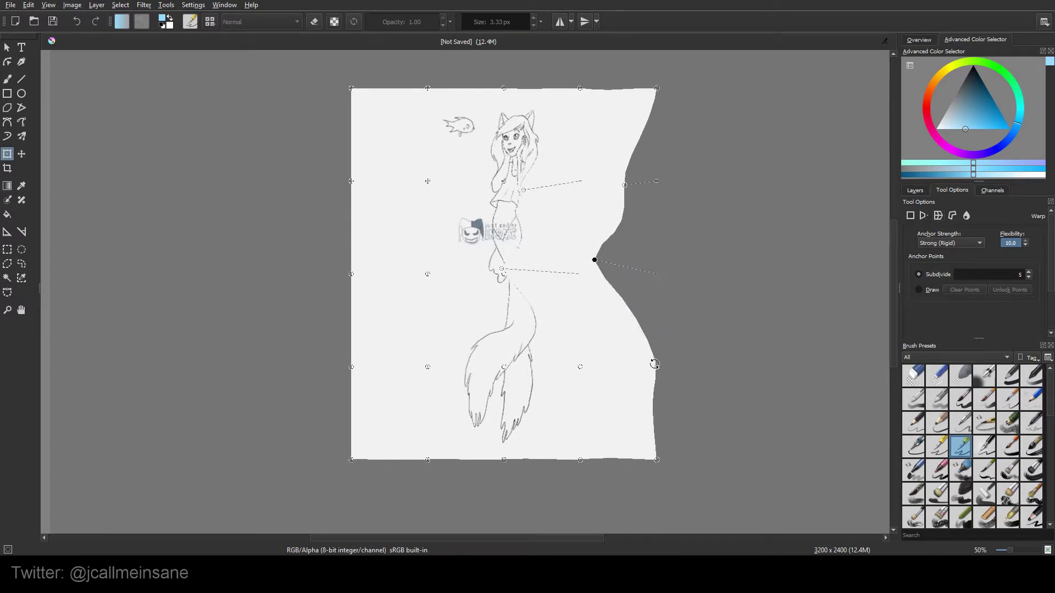
left_click_drag(652, 363, 610, 334)
left_click_drag(655, 368, 571, 325)
left_click_drag(582, 365, 474, 455)
Set the warp Flexibility to 0.0 and finish the transform by switching to the brush tool
type("0")
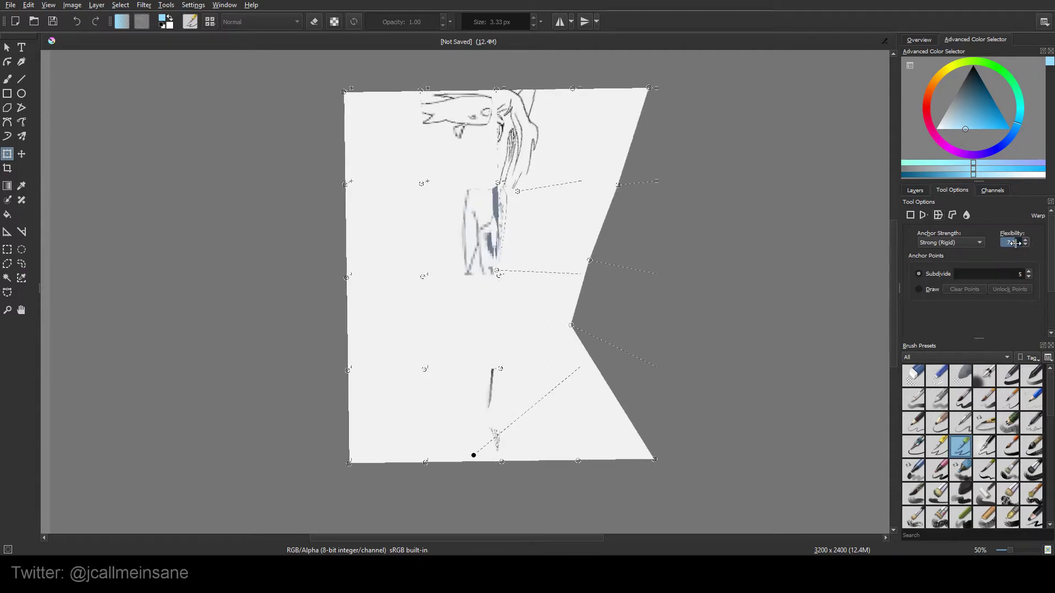
mouse_move(1013, 242)
left_mouse_down()
mouse_move(1025, 243)
mouse_move(987, 243)
left_mouse_up()
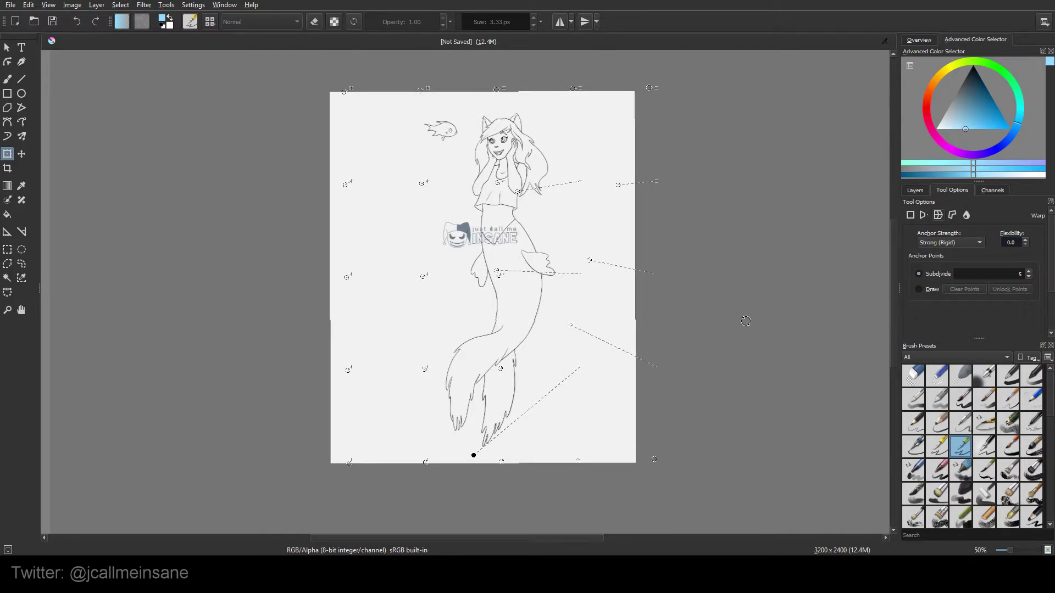
key("b")
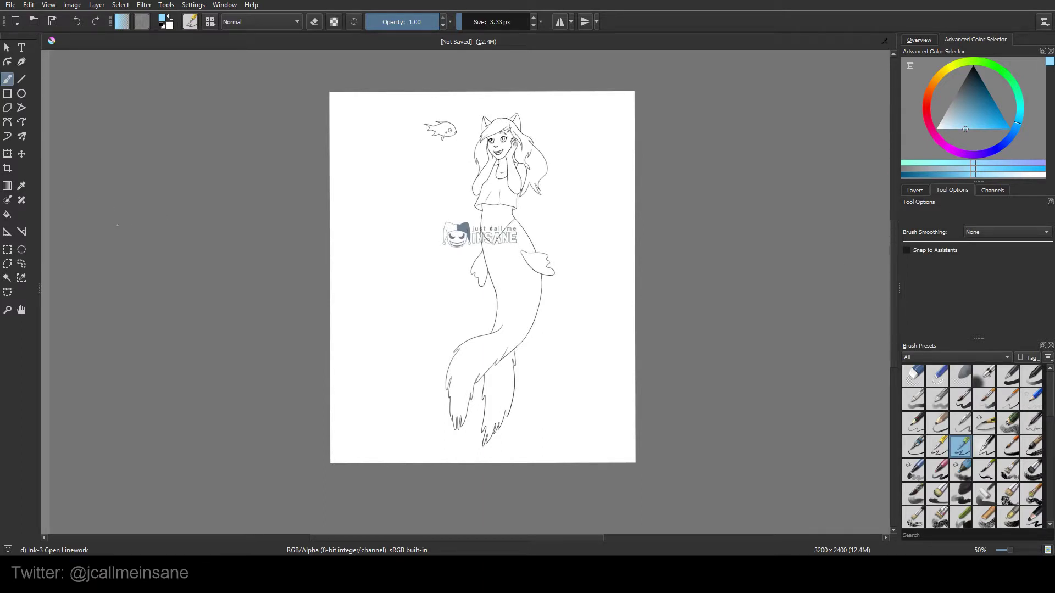
Start a Cage transform on the mermaid drawing and place cage points around her waist and tail
key("ctrl+t")
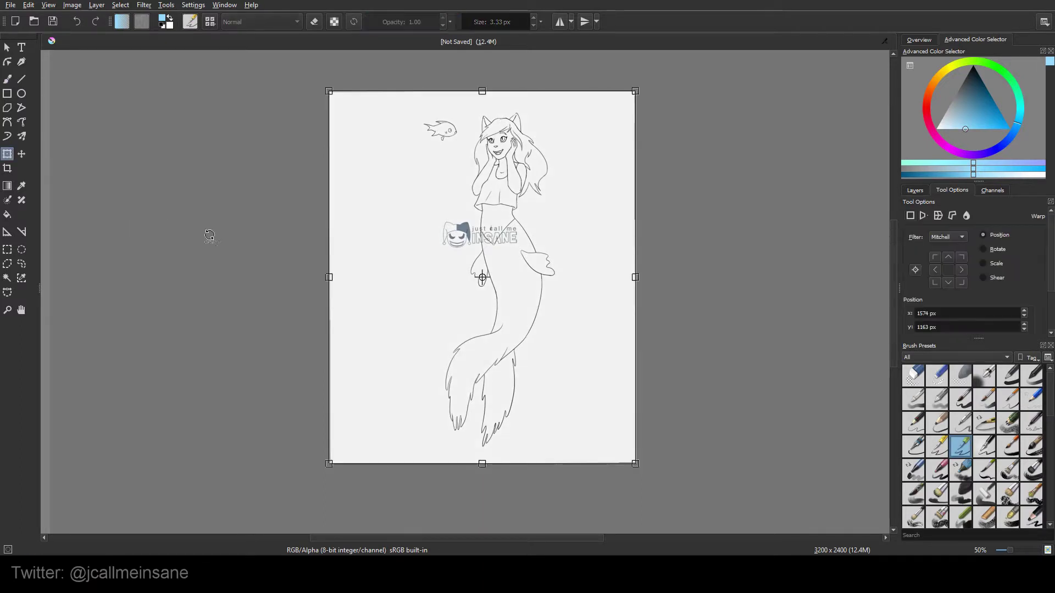
left_click(952, 216)
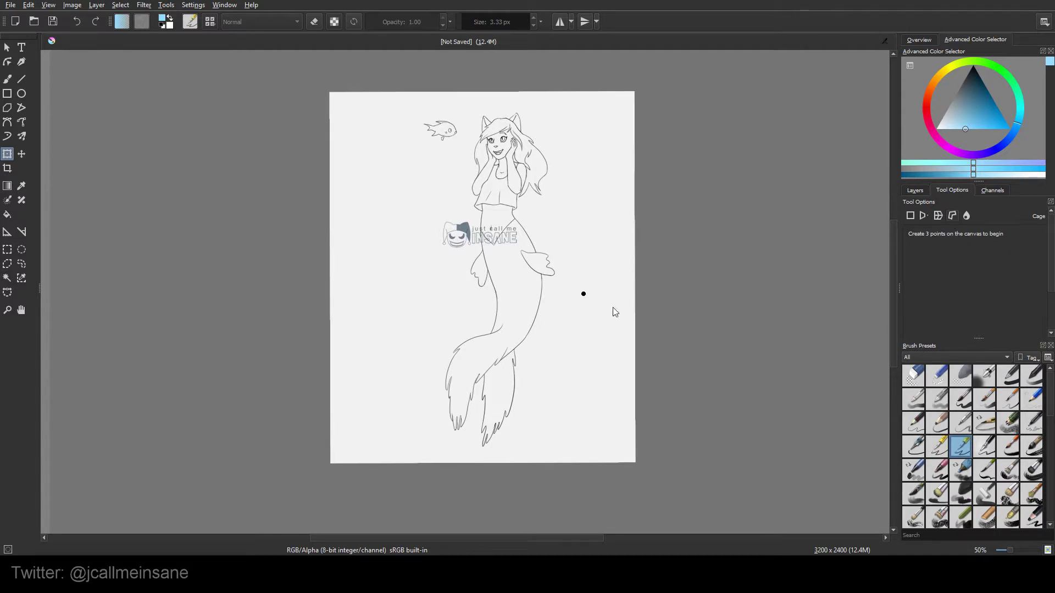
left_click(558, 385)
left_click(558, 216)
left_click(383, 226)
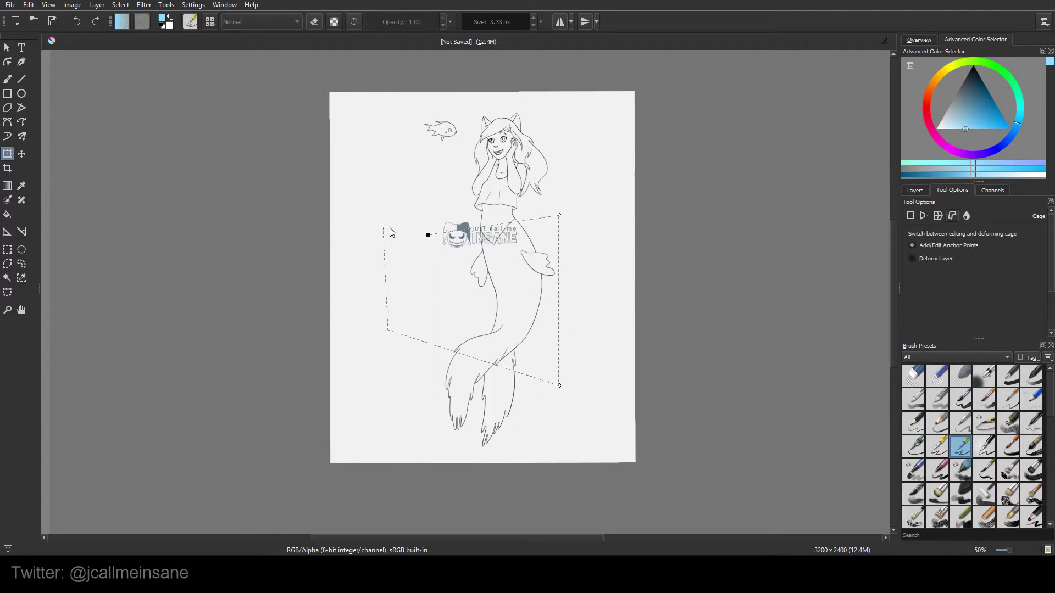
Switch the cage to Deform Layer, pull the anchor on its upper edge inward, and undo the deformation and the cage
right_click(431, 238)
left_click(774, 254)
mouse_move(429, 236)
left_mouse_down()
mouse_move(424, 170)
mouse_move(484, 317)
mouse_move(419, 295)
mouse_move(342, 221)
mouse_move(342, 150)
mouse_move(419, 106)
mouse_move(529, 207)
mouse_move(471, 235)
mouse_move(467, 251)
left_mouse_up()
key("ctrl+z")
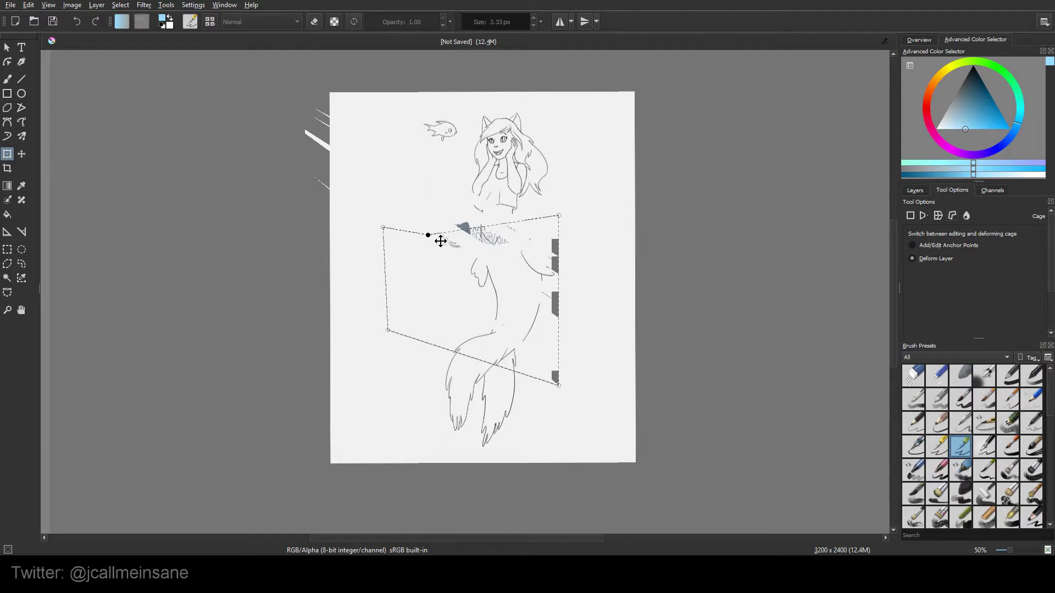
key("ctrl+z")
key("ctrl+z")
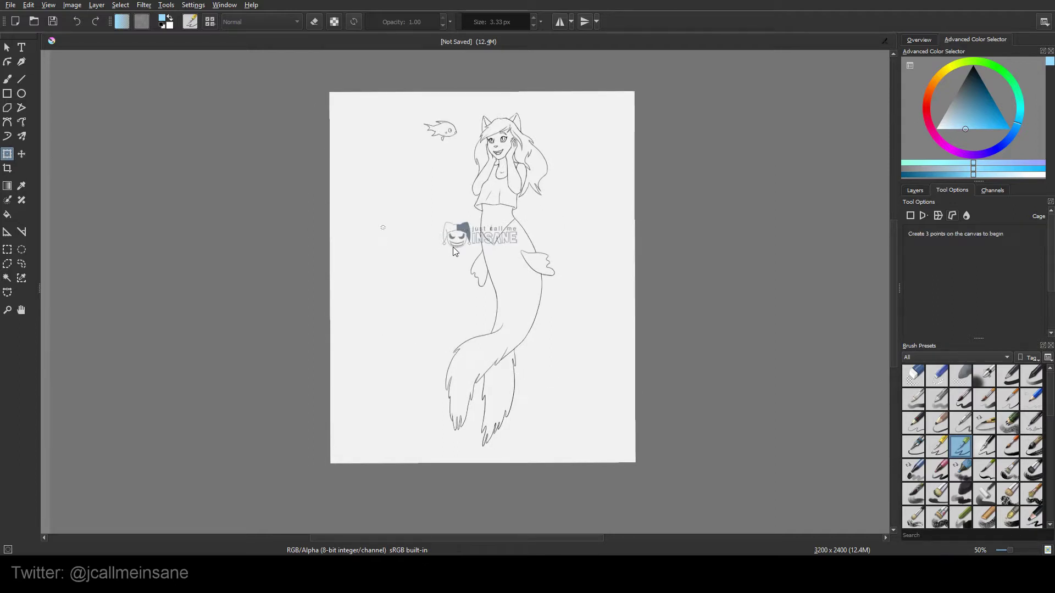
Switch to Liquify in Build Up mode at size 60 and push the outlines of the mermaid's body and tail
left_click(967, 216)
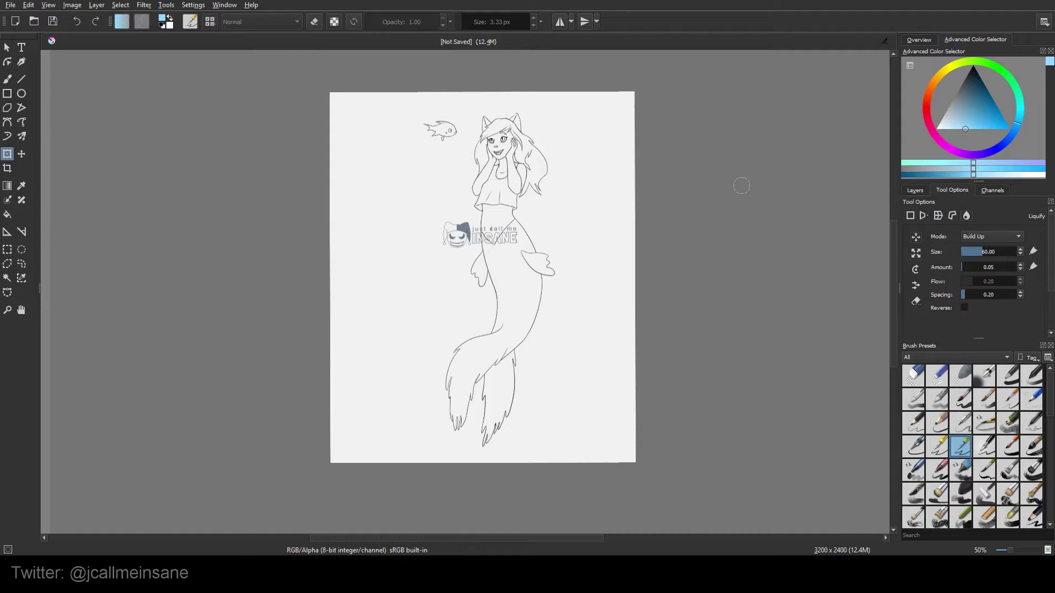
left_click_drag(535, 235, 508, 239)
mouse_move(492, 298)
left_mouse_down()
mouse_move(465, 274)
mouse_move(495, 277)
mouse_move(475, 259)
mouse_move(554, 262)
mouse_move(532, 263)
left_mouse_up()
left_click_drag(554, 320, 517, 315)
left_click_drag(526, 361, 495, 342)
mouse_move(532, 382)
left_mouse_down()
mouse_move(463, 383)
mouse_move(449, 349)
mouse_move(481, 366)
left_mouse_up()
mouse_move(441, 409)
left_mouse_down()
mouse_move(474, 411)
mouse_move(466, 399)
mouse_move(470, 412)
left_mouse_up()
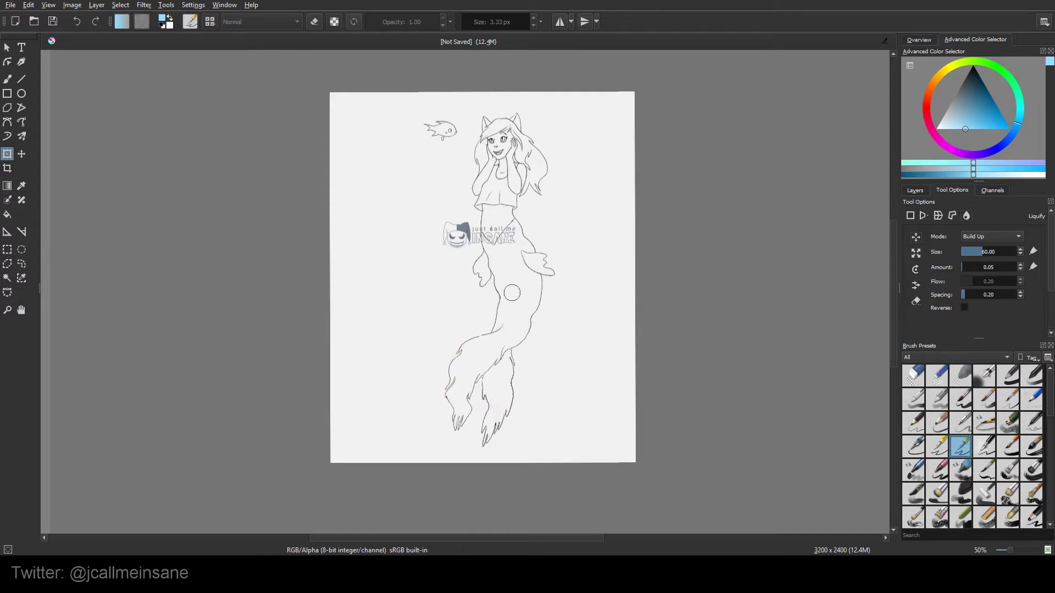
left_click_drag(512, 292, 468, 300)
mouse_move(535, 230)
left_mouse_down()
mouse_move(508, 229)
mouse_move(511, 200)
mouse_move(452, 195)
mouse_move(481, 198)
mouse_move(541, 144)
mouse_move(502, 136)
mouse_move(506, 127)
mouse_move(458, 135)
mouse_move(483, 158)
mouse_move(517, 161)
mouse_move(503, 164)
mouse_move(508, 158)
left_mouse_up()
Try further Liquify strokes around the mermaid with the Reverse option enabled
key("1")
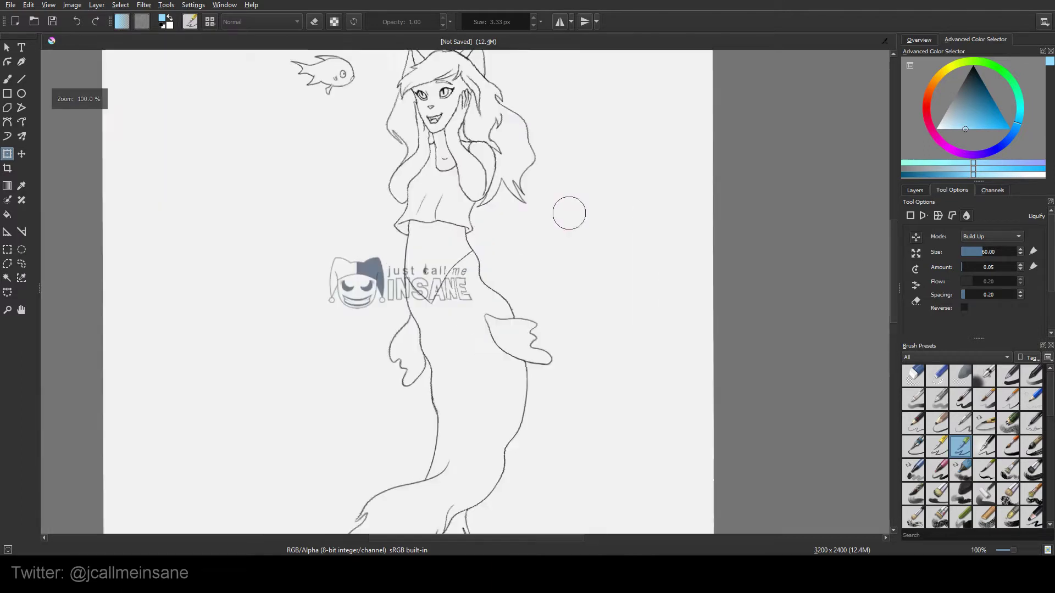
scroll(568, 213, "up", 2)
mouse_move(535, 147)
left_mouse_down()
mouse_move(688, 314)
mouse_move(604, 291)
mouse_move(543, 234)
left_mouse_up()
scroll(669, 306, "down", 1)
scroll(669, 306, "down", 1)
scroll(586, 279, "down", 1)
mouse_move(584, 283)
left_mouse_down()
mouse_move(572, 243)
mouse_move(596, 275)
mouse_move(588, 243)
mouse_move(621, 253)
mouse_move(641, 285)
left_mouse_up()
scroll(575, 240, "up", 1)
Undo all the Liquify strokes on the mermaid drawing
key("ctrl+z")
key("ctrl+z")
key("ctrl+z")
key("ctrl+z")
key("ctrl+z")
key("ctrl+z")
key("ctrl+z")
key("ctrl+z")
key("ctrl+z")
key("ctrl+z")
key("ctrl+z")
key("ctrl+z")
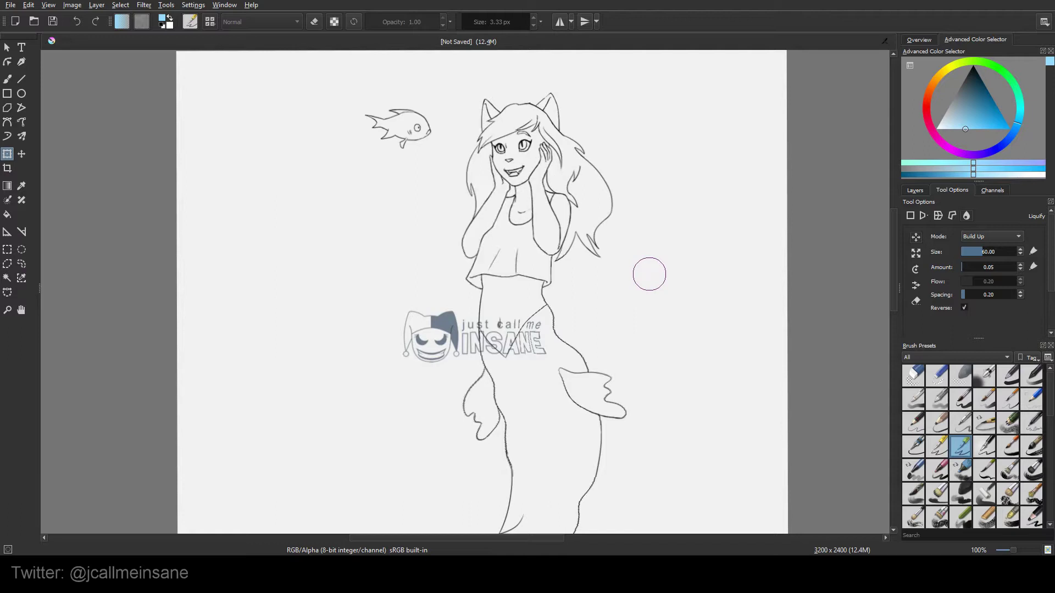
key("ctrl+z")
key("ctrl+z")
scroll(665, 296, "down", 1)
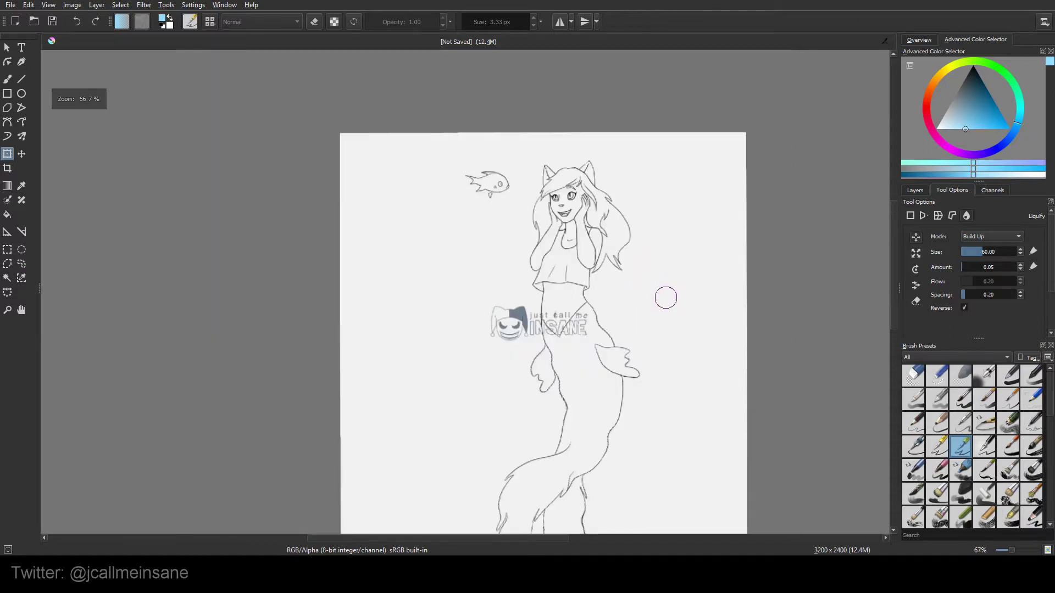
key("ctrl+z")
key("ctrl+z")
key("ctrl+z")
key("ctrl+z")
key("ctrl+z")
key("ctrl+z")
key("ctrl+z")
key("ctrl+z")
key("ctrl+z")
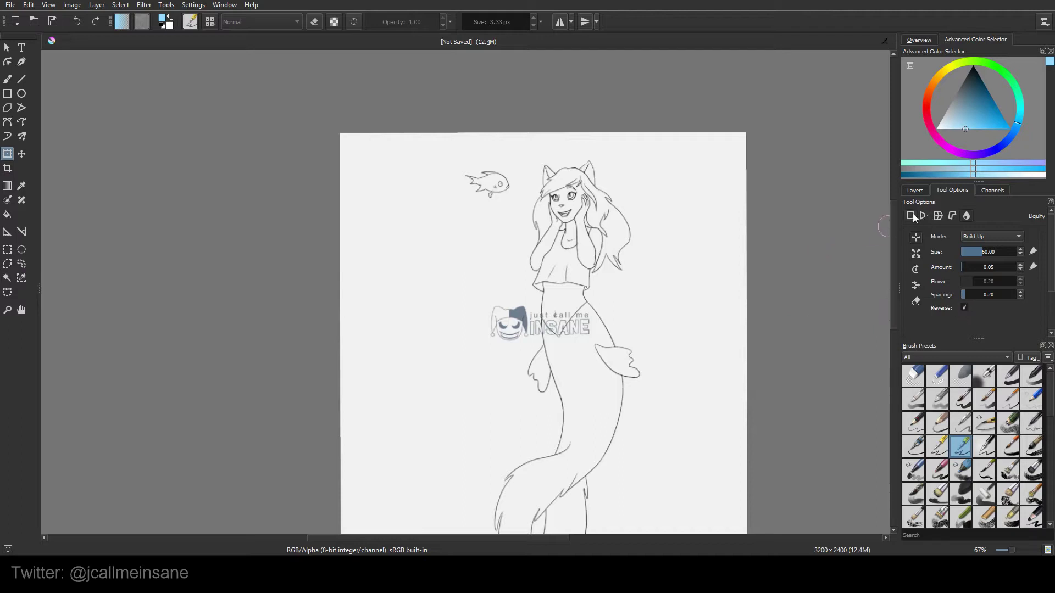
Return to the Free transform mode and finish the transform
scroll(978, 270, "down", 1)
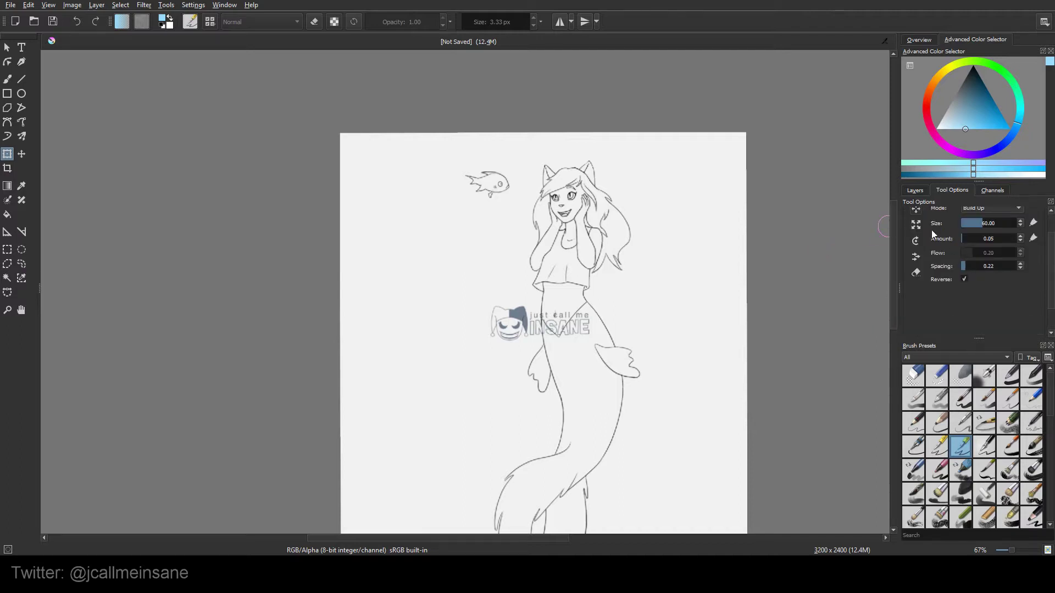
scroll(937, 268, "up", 1)
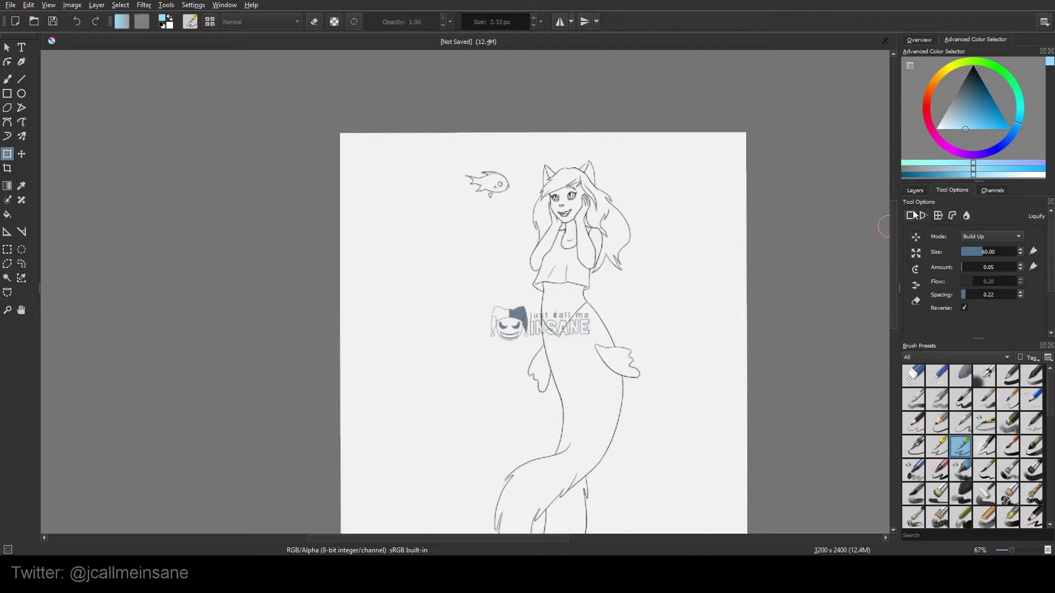
left_click(910, 215)
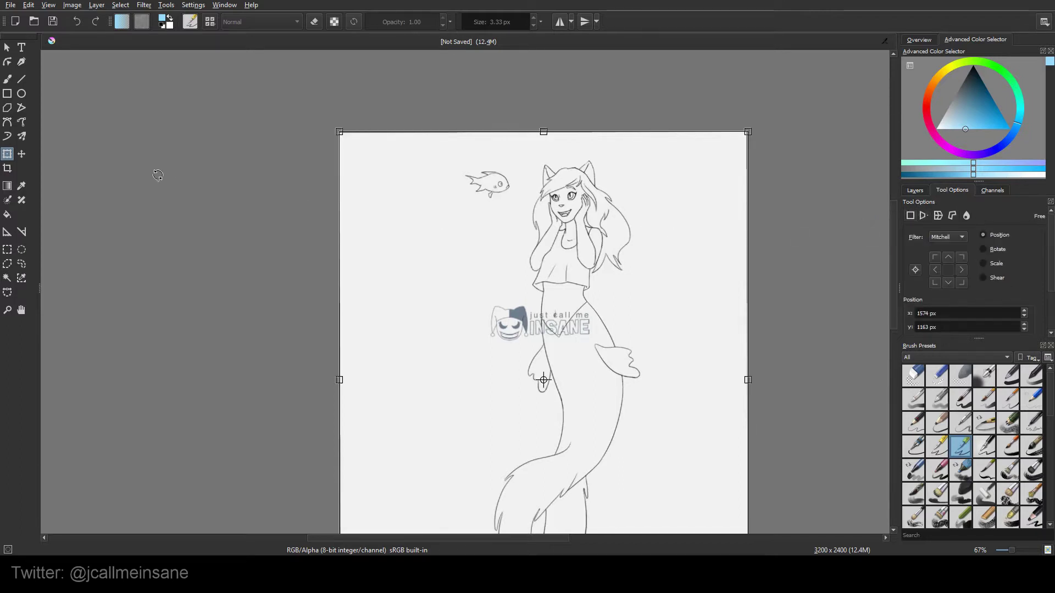
key("Return")
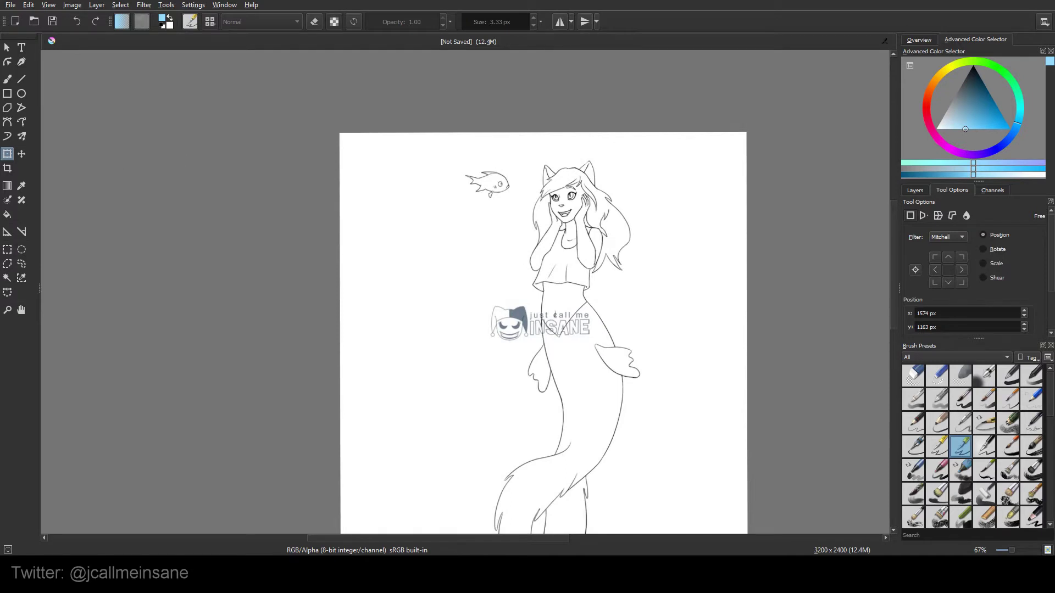
Crop the image to an 858 × 858 px square around the fish and the mermaid's upper body, and undo the crop
left_click(8, 168)
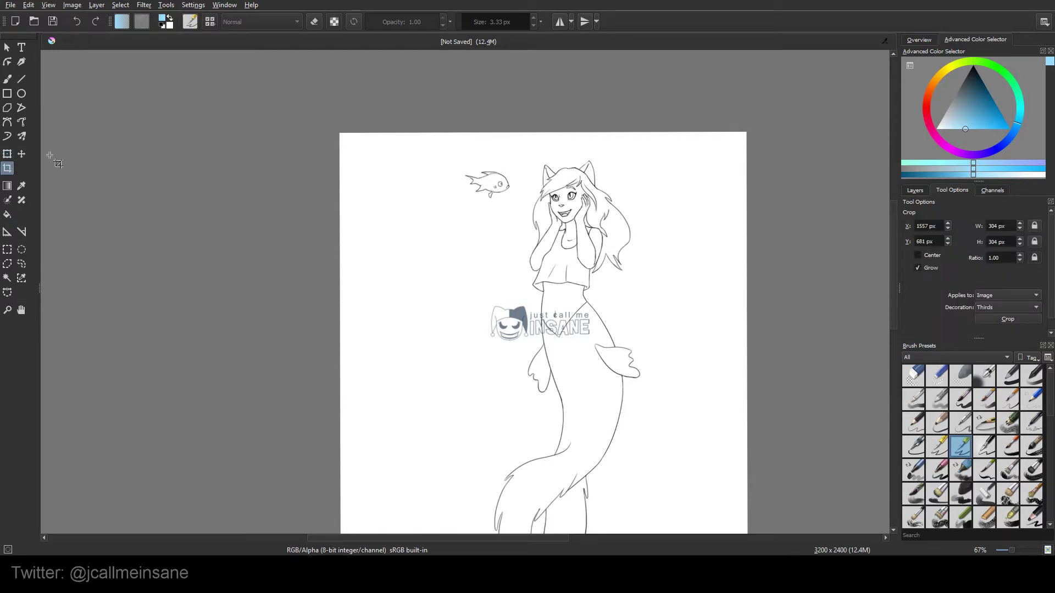
scroll(430, 204, "down", 1)
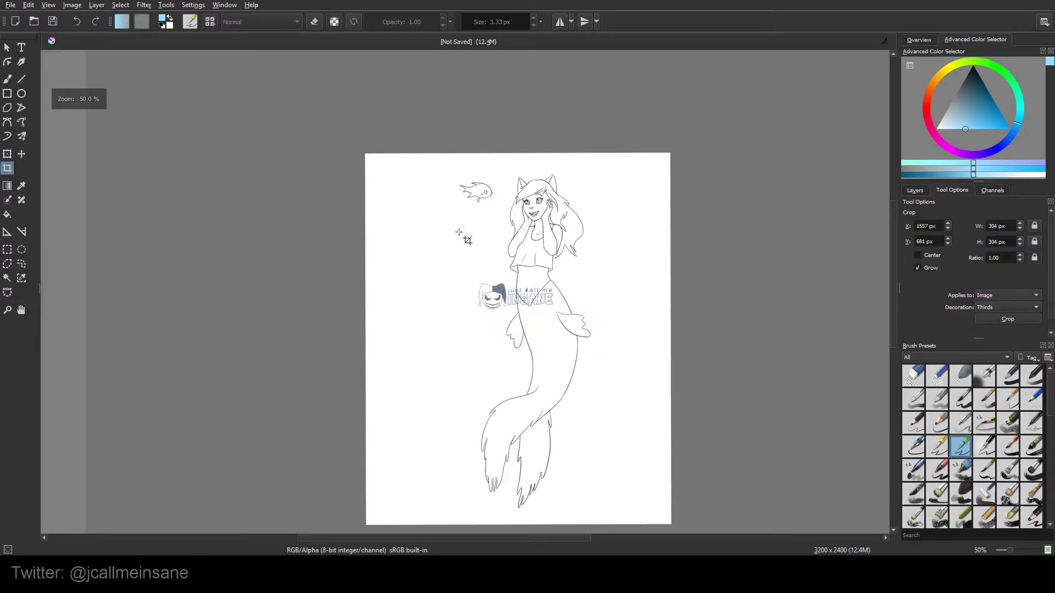
left_click_drag(408, 164, 643, 397)
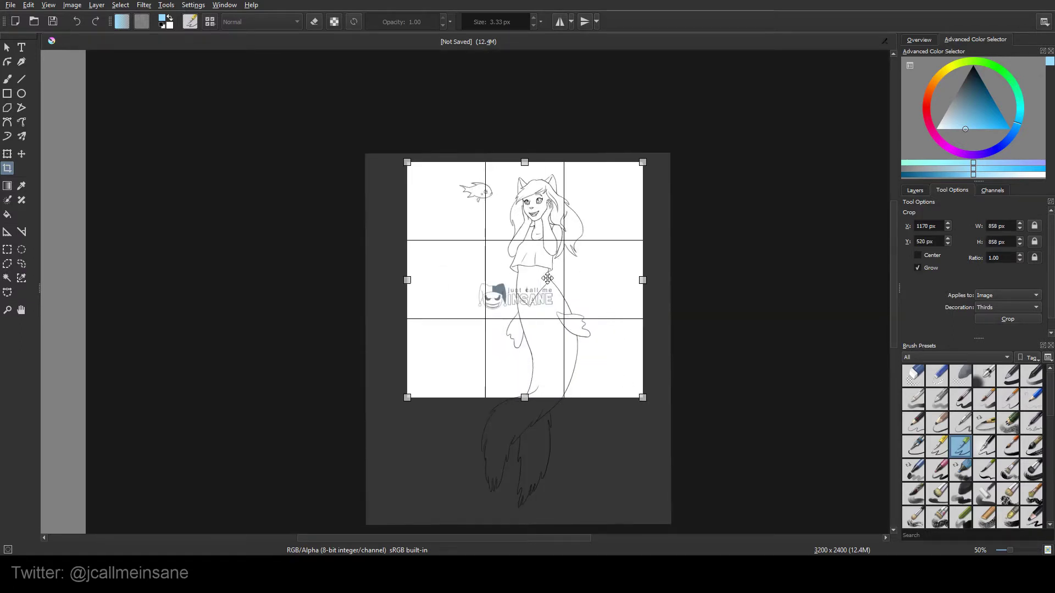
left_click_drag(547, 278, 547, 309)
mouse_move(487, 270)
left_mouse_down()
mouse_move(467, 227)
mouse_move(493, 374)
mouse_move(564, 364)
mouse_move(507, 300)
mouse_move(434, 277)
mouse_move(524, 242)
mouse_move(584, 290)
mouse_move(539, 233)
mouse_move(488, 272)
mouse_move(506, 210)
mouse_move(505, 248)
mouse_move(711, 207)
mouse_move(712, 193)
mouse_move(553, 193)
mouse_move(557, 203)
mouse_move(603, 198)
left_mouse_up()
key("Return")
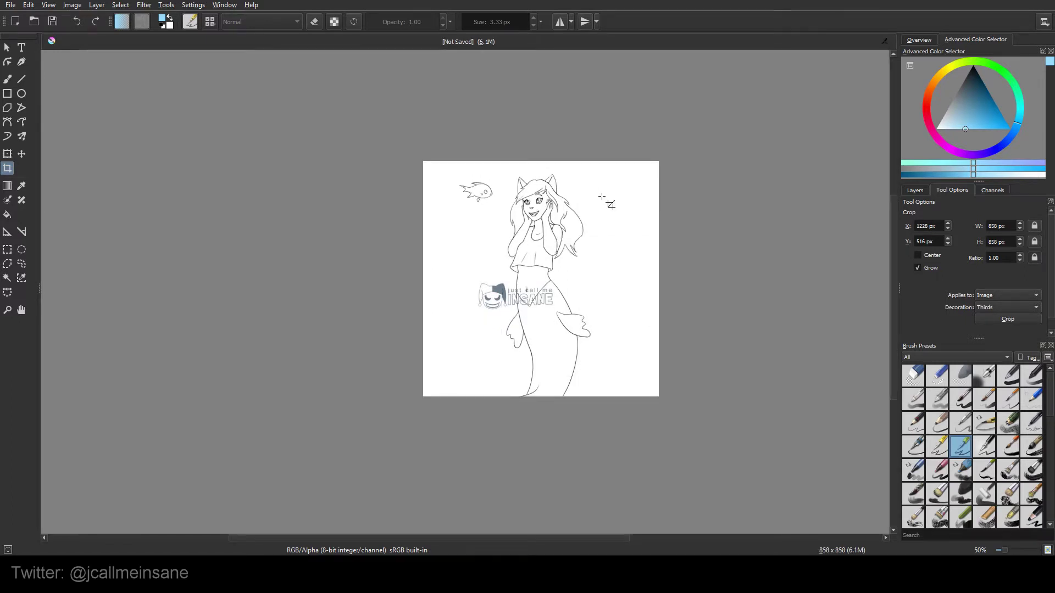
key("ctrl+z")
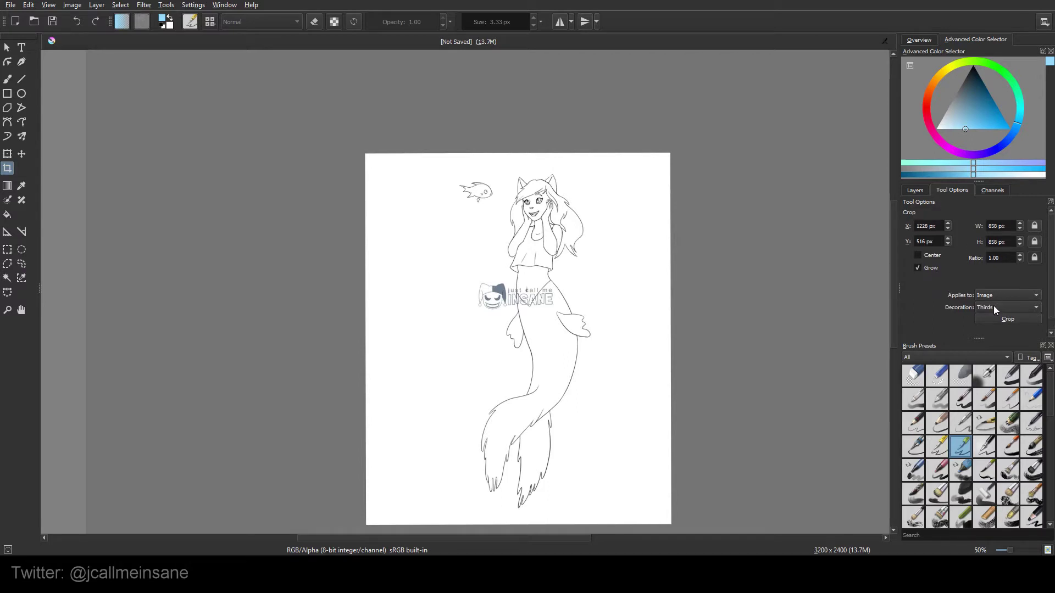
Duplicate the mermayday26insta.jpg layer
left_click(922, 190)
right_click(956, 239)
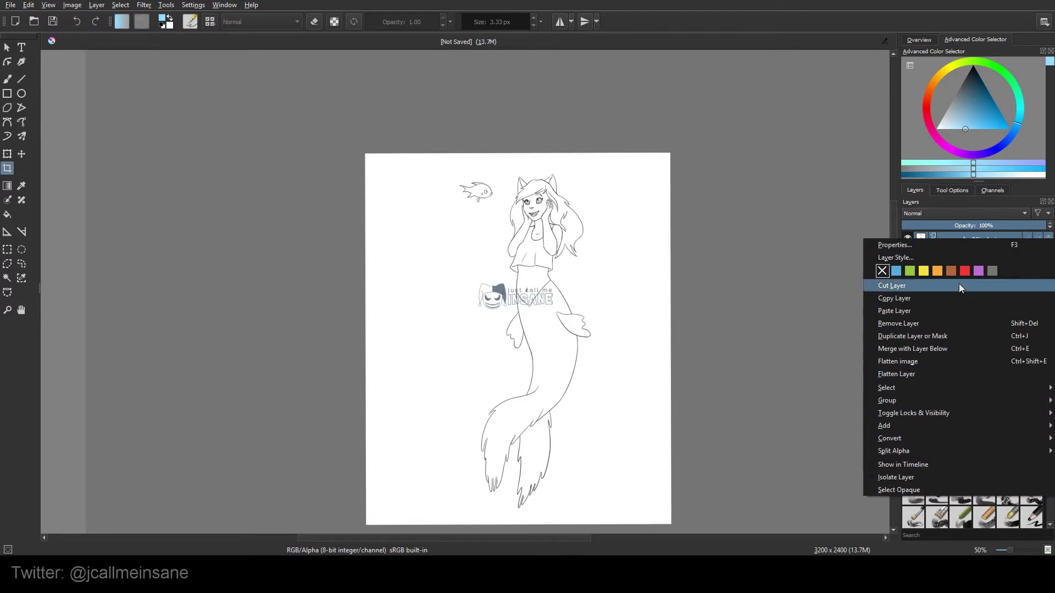
left_click(948, 337)
Move the copied mermaid layer to the left edge of the canvas and lower its opacity to 22%
key("minus")
key("minus")
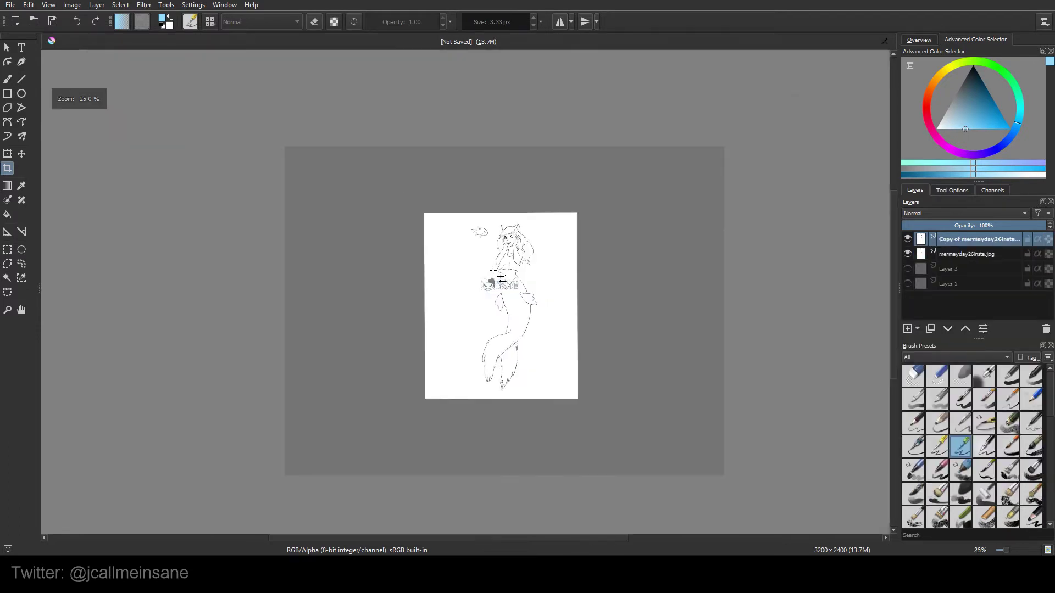
key("ctrl+t")
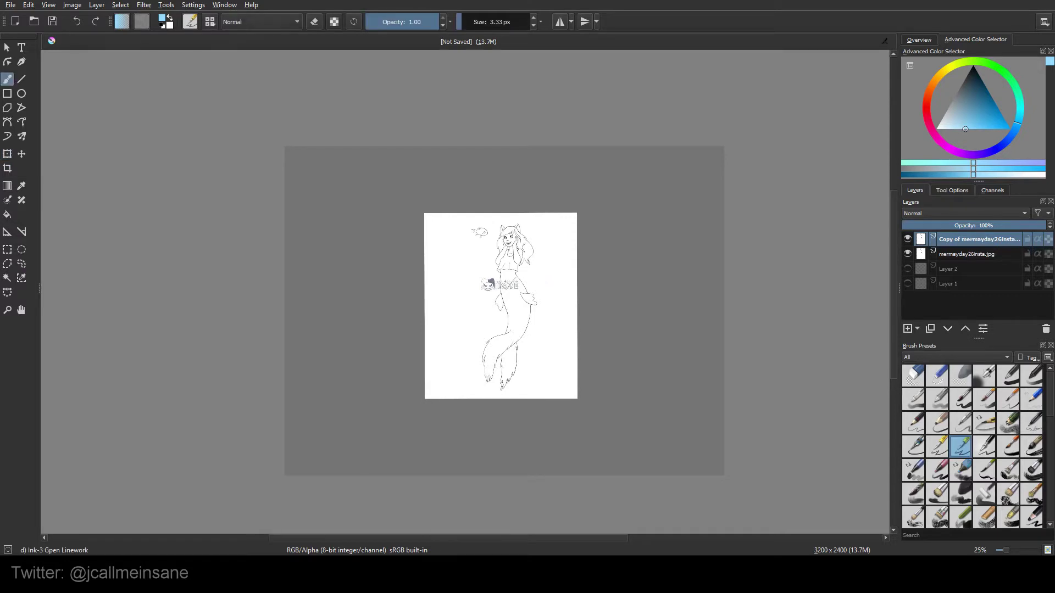
left_click_drag(540, 276, 448, 289)
key("ctrl+z")
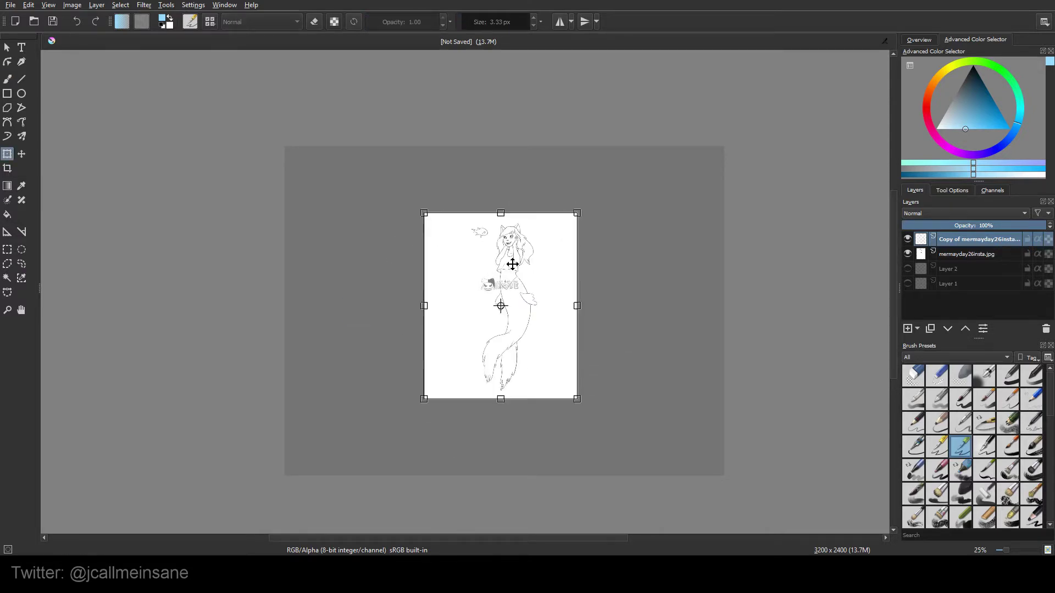
left_click_drag(511, 264, 370, 278)
key("Return")
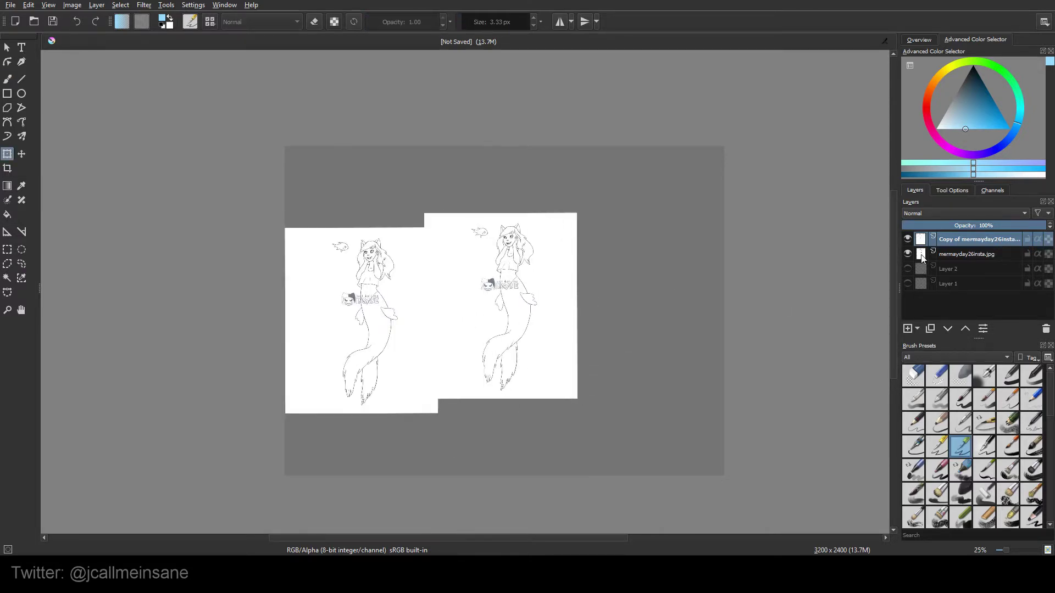
left_click_drag(951, 225, 933, 226)
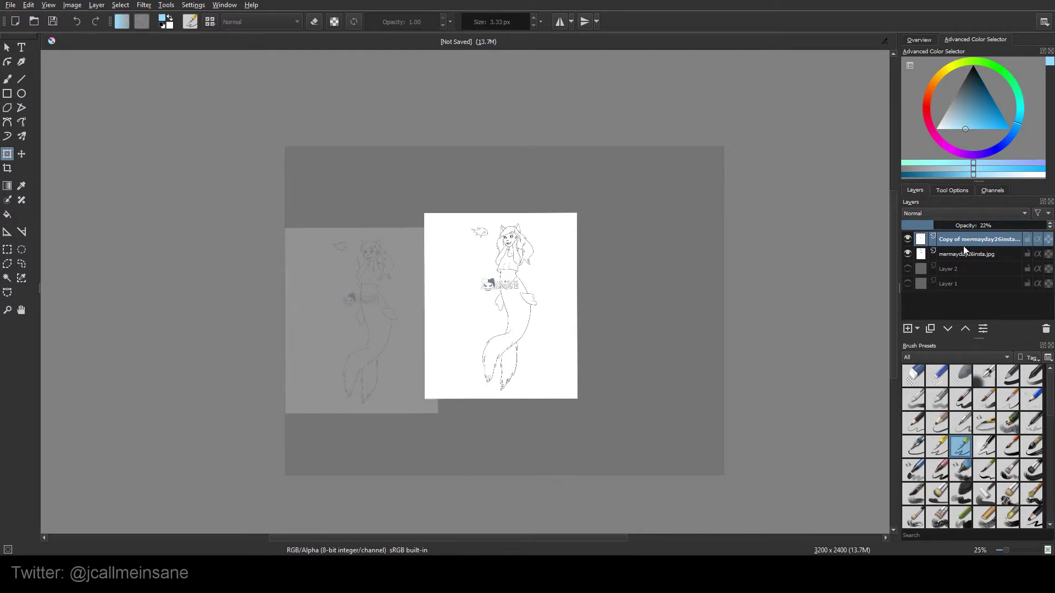
Crop only the original mermaid layer to about 619 × 944 px, cutting off the lower tail, and undo the crop
left_click(967, 254)
scroll(632, 306, "up", 1)
scroll(632, 306, "up", 2)
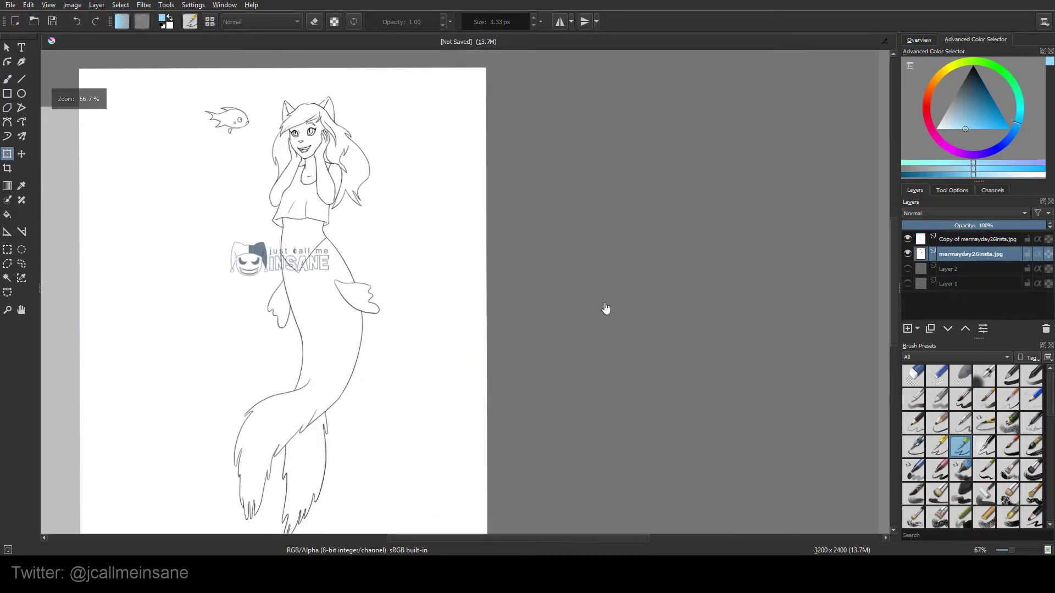
left_click_drag(433, 282, 619, 300)
left_click(12, 167)
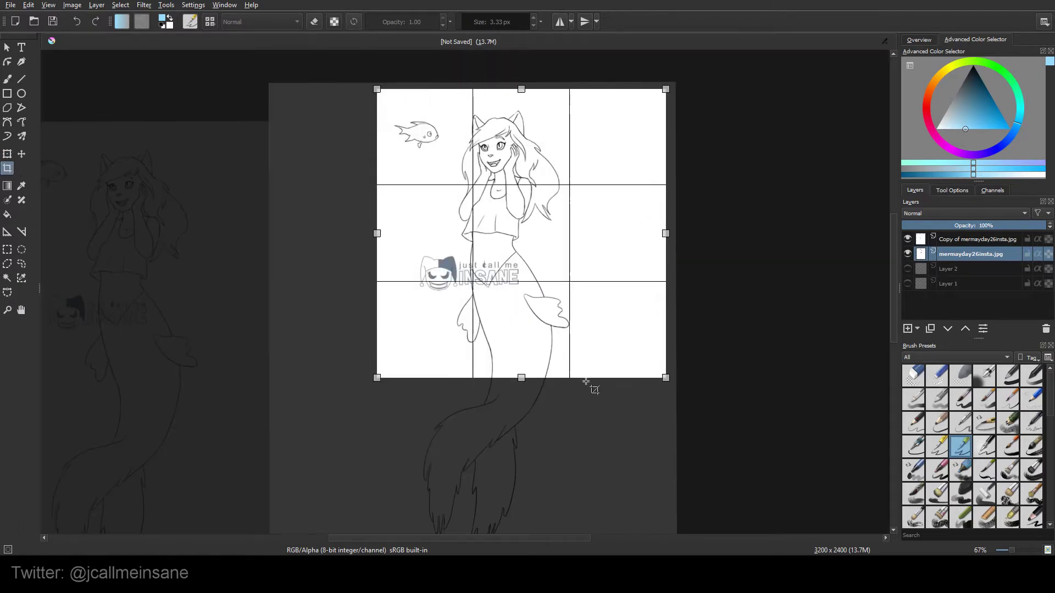
left_click_drag(590, 419, 464, 354)
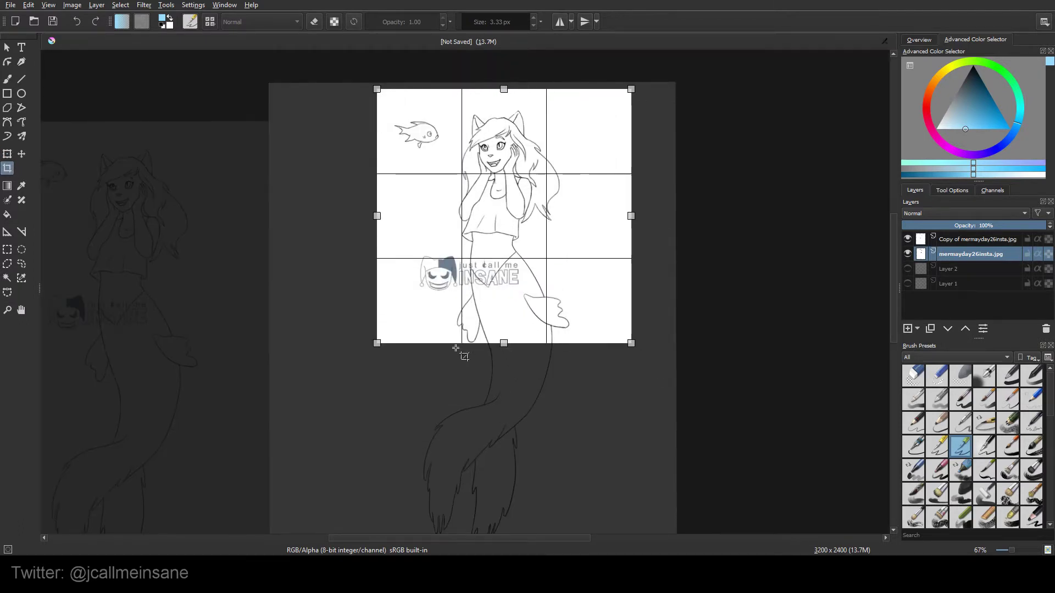
left_click(963, 193)
left_click_drag(635, 345, 606, 434)
scroll(609, 420, "down", 1)
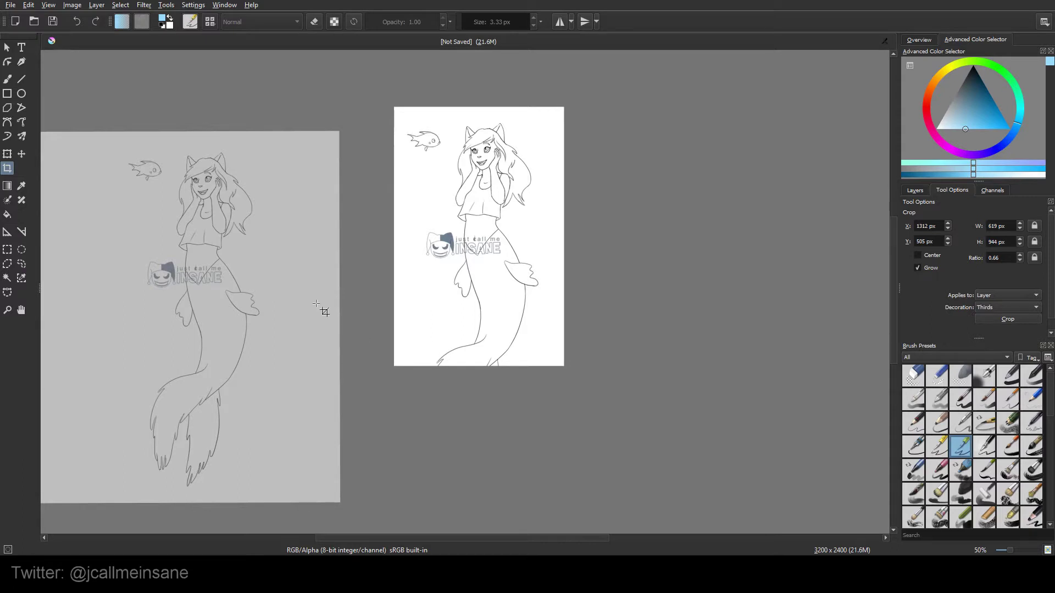
scroll(316, 304, "down", 2)
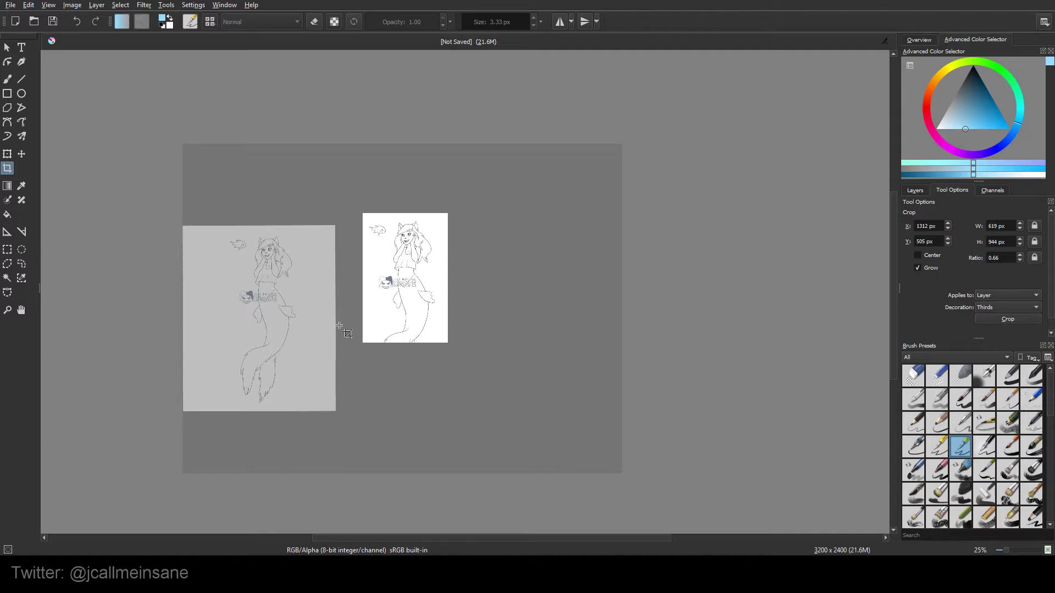
scroll(344, 324, "up", 1)
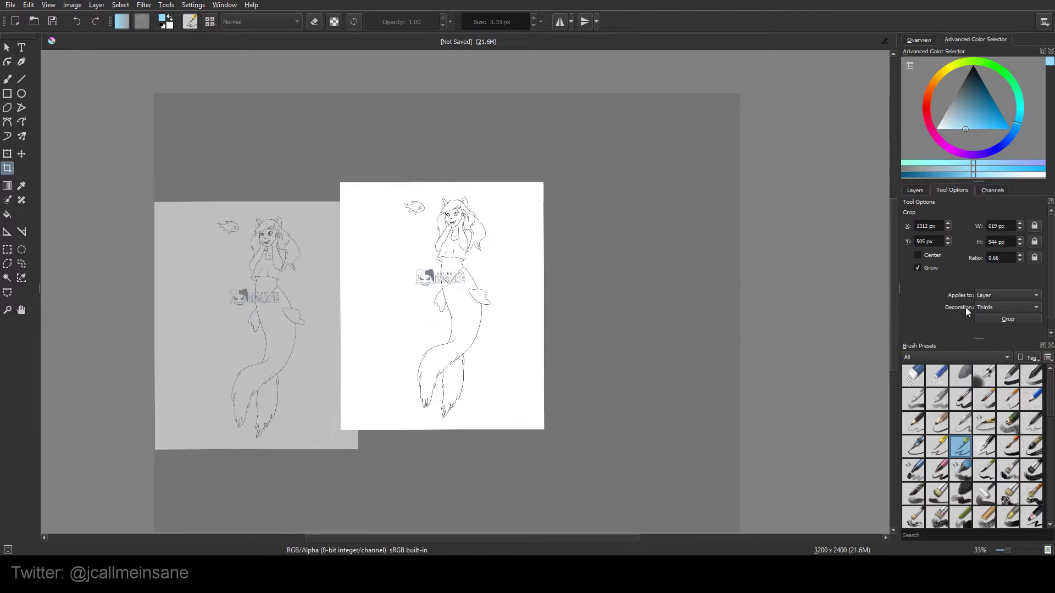
Set the crop to apply to Image, keeping the Grow option enabled
left_click(985, 298)
left_click(992, 311)
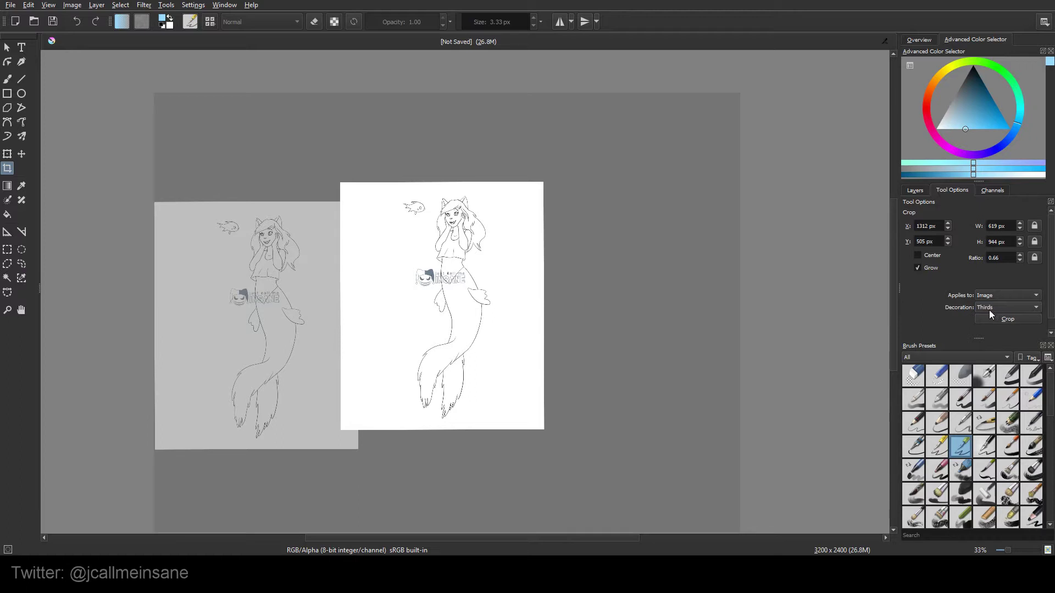
left_click(931, 269)
left_click(933, 268)
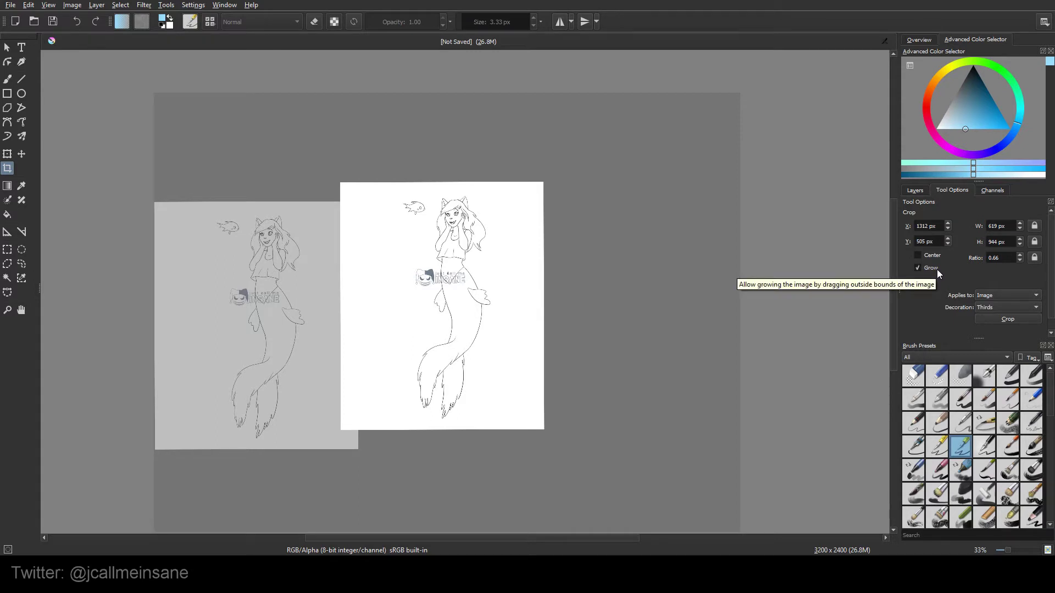
scroll(657, 315, "down", 1)
left_click_drag(657, 310, 664, 307)
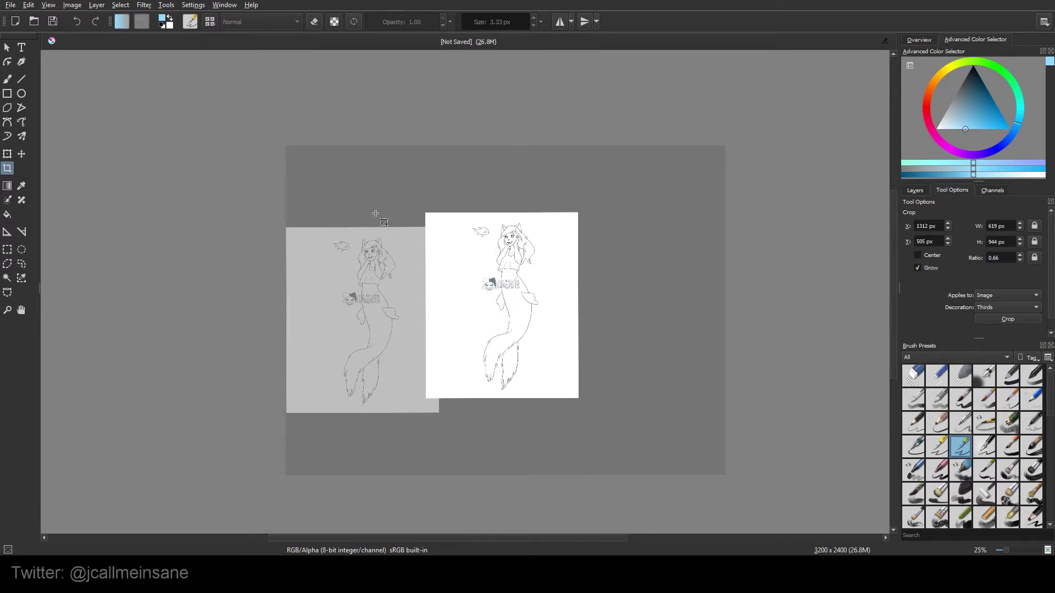
mouse_move(358, 175)
left_mouse_down()
mouse_move(490, 270)
mouse_move(629, 433)
left_mouse_up()
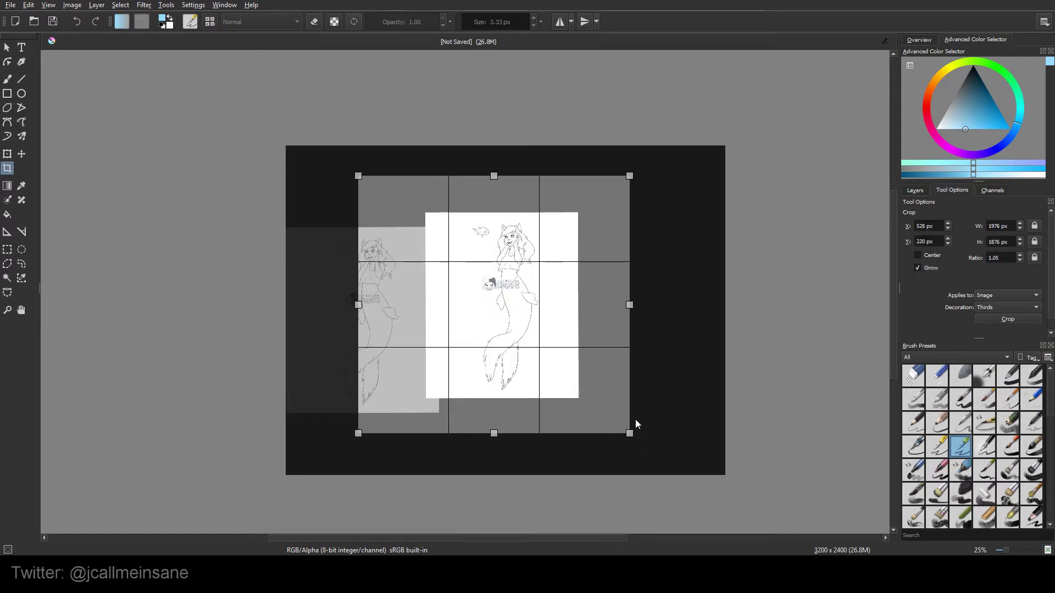
key("Escape")
key("b")
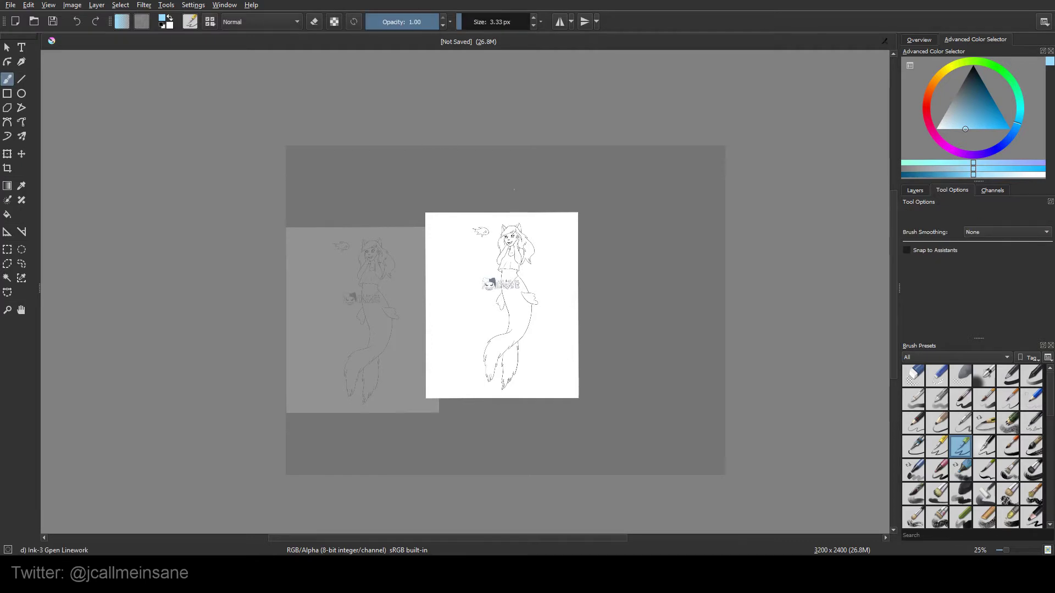
left_click(72, 5)
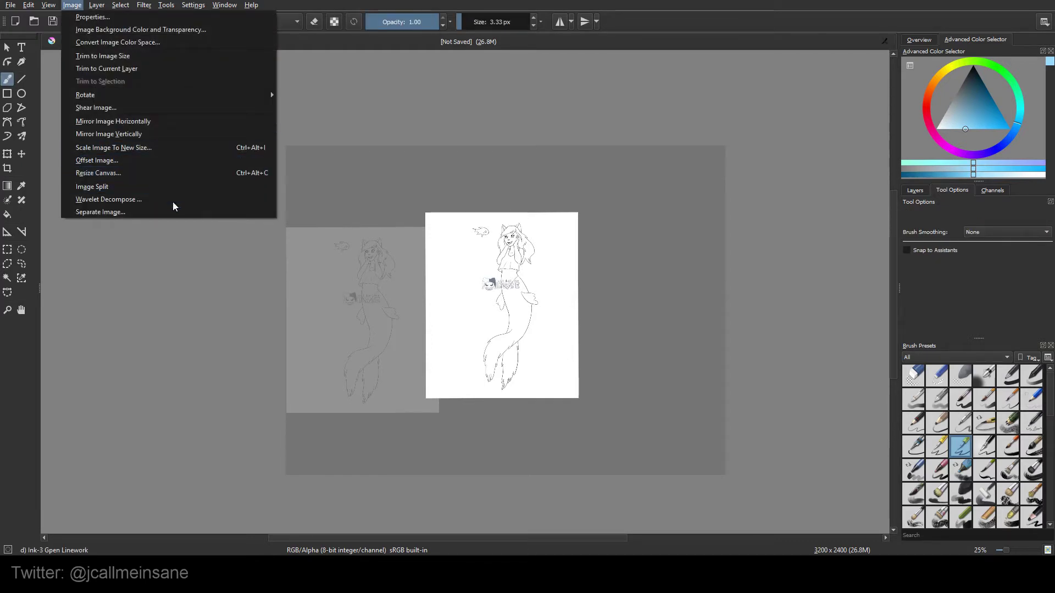
left_click(379, 294)
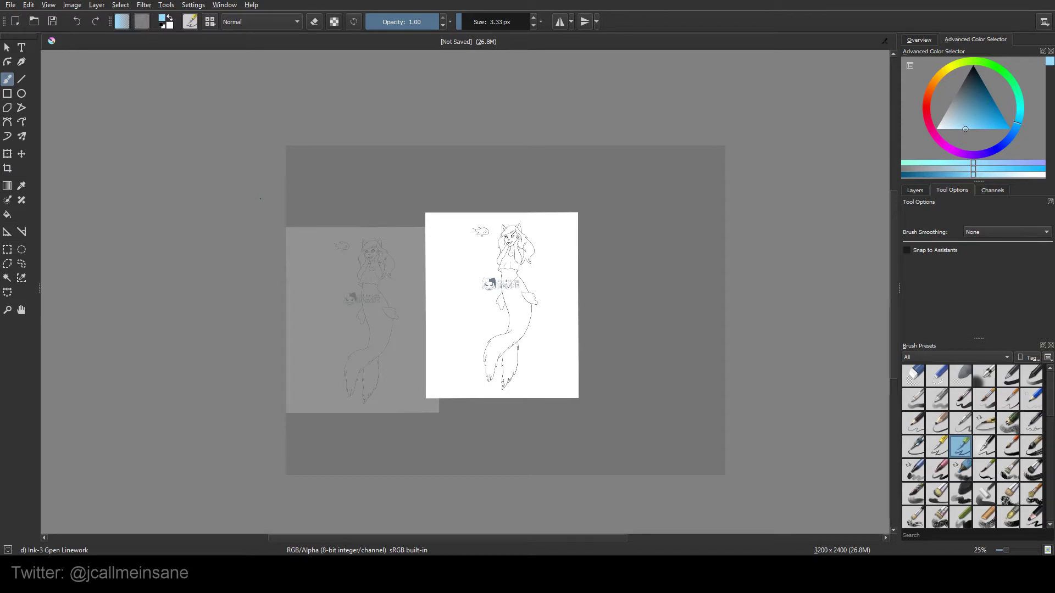
Frame the whole canvas for cropping and extend the frame beyond its lower-right corner to about 3782 × 2940 px
left_click(7, 168)
left_click(533, 254)
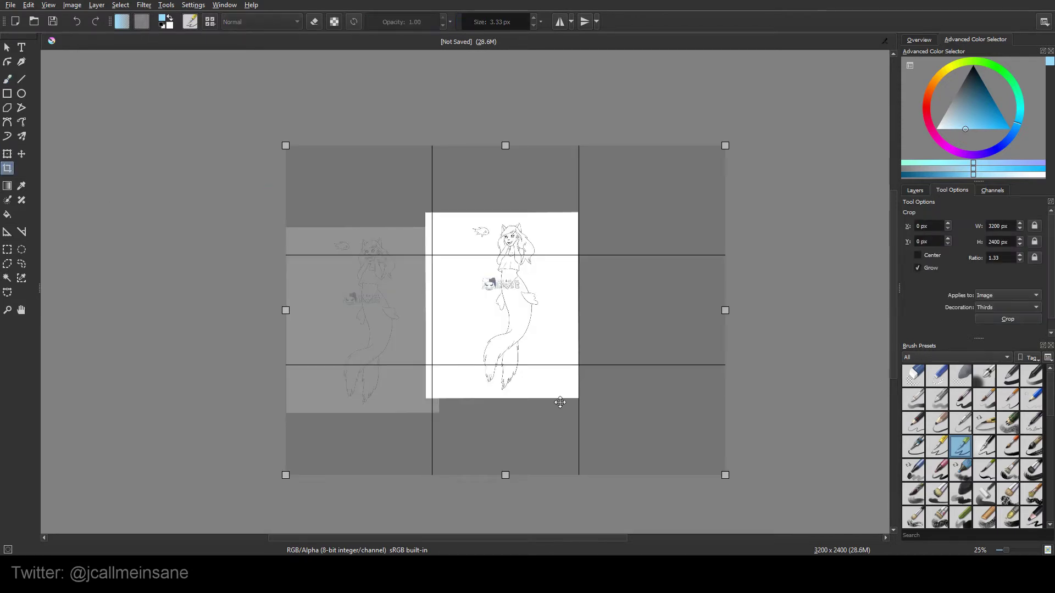
scroll(593, 408, "down", 1)
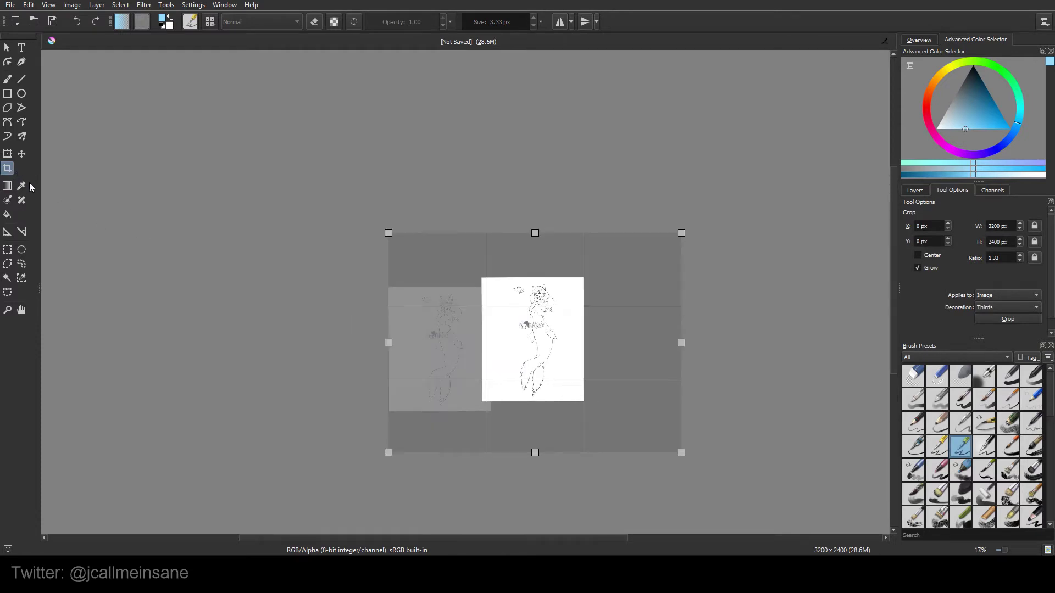
left_click(10, 168)
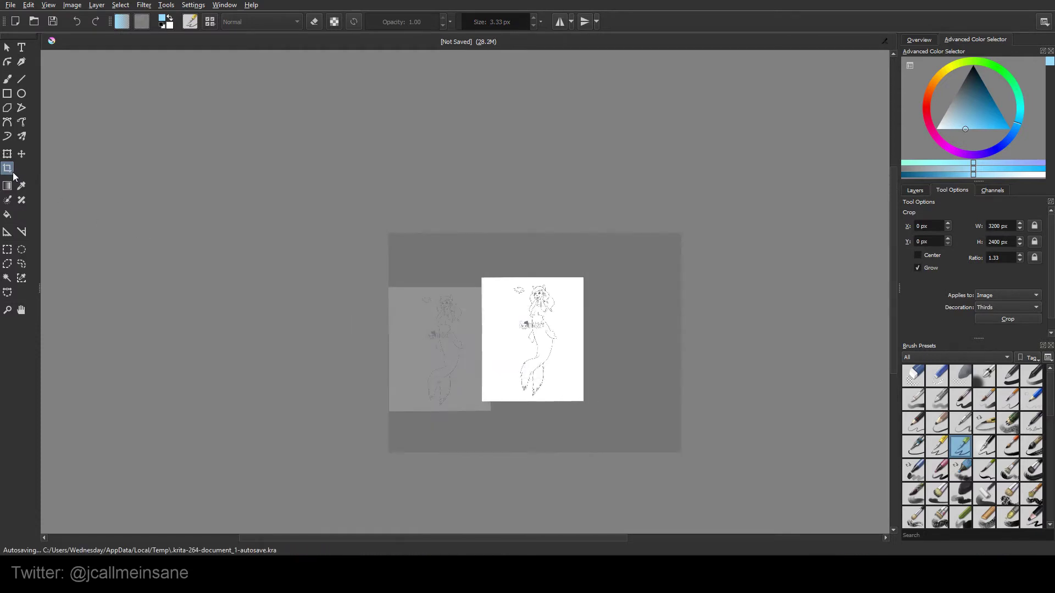
left_click(571, 312)
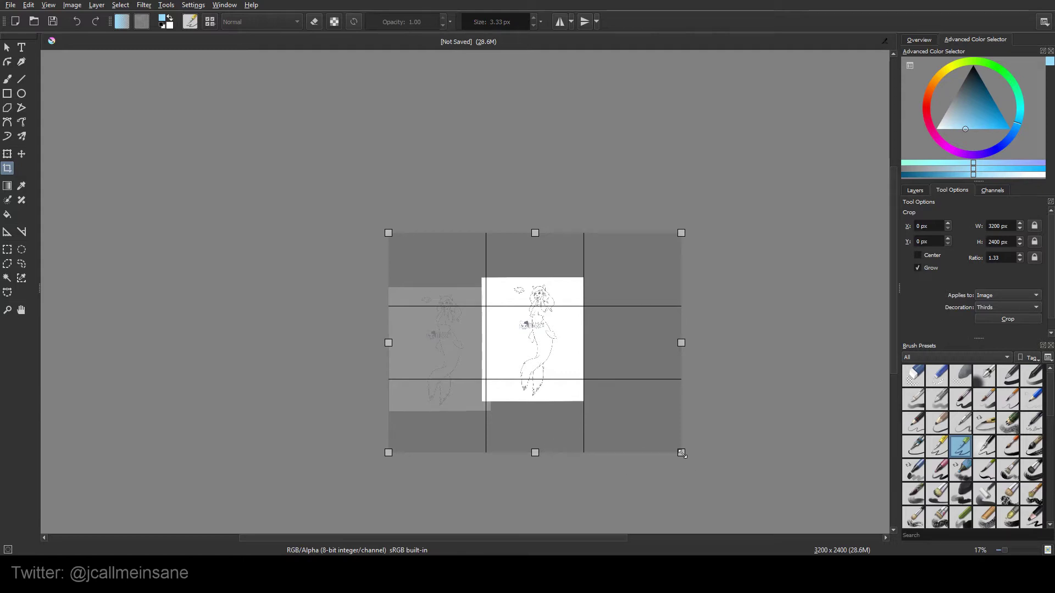
left_click_drag(681, 453, 734, 502)
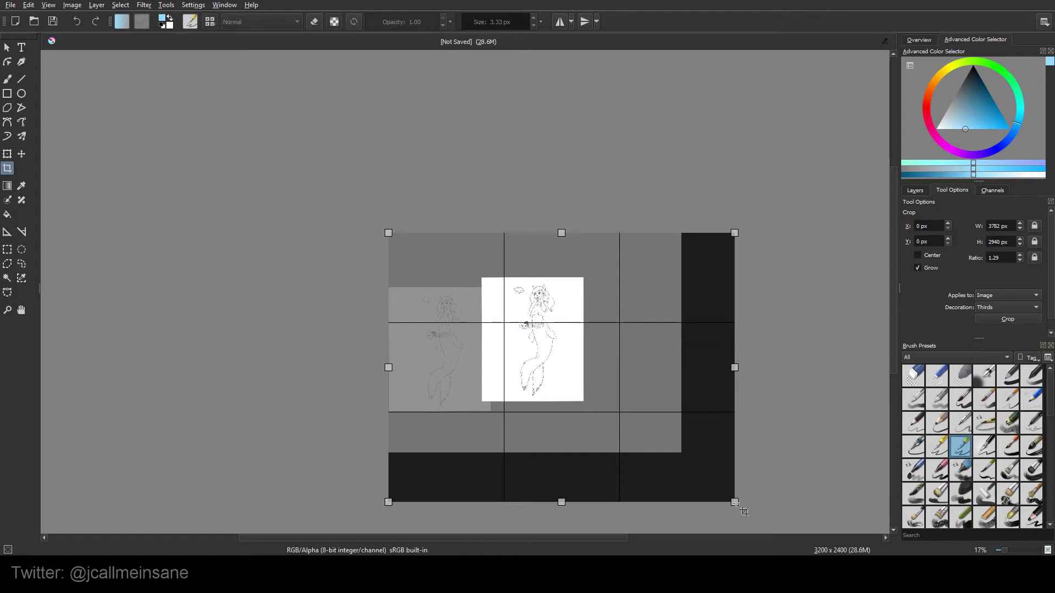
Resize the crop frame to about 3200 × 3198 px so it extends only below the canvas, and apply the crop
left_click_drag(767, 458, 734, 397)
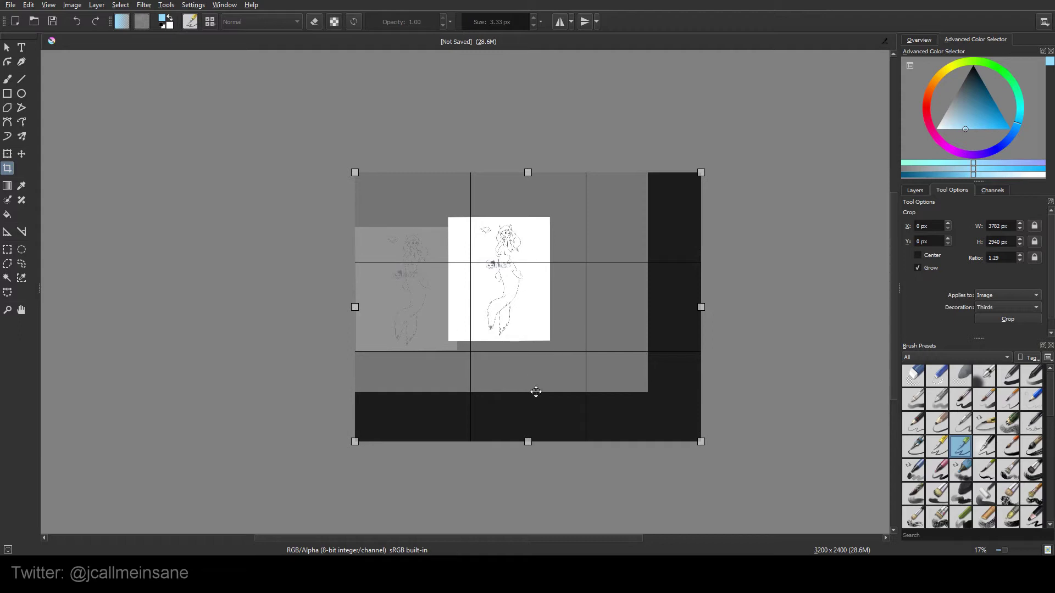
left_click_drag(700, 441, 647, 435)
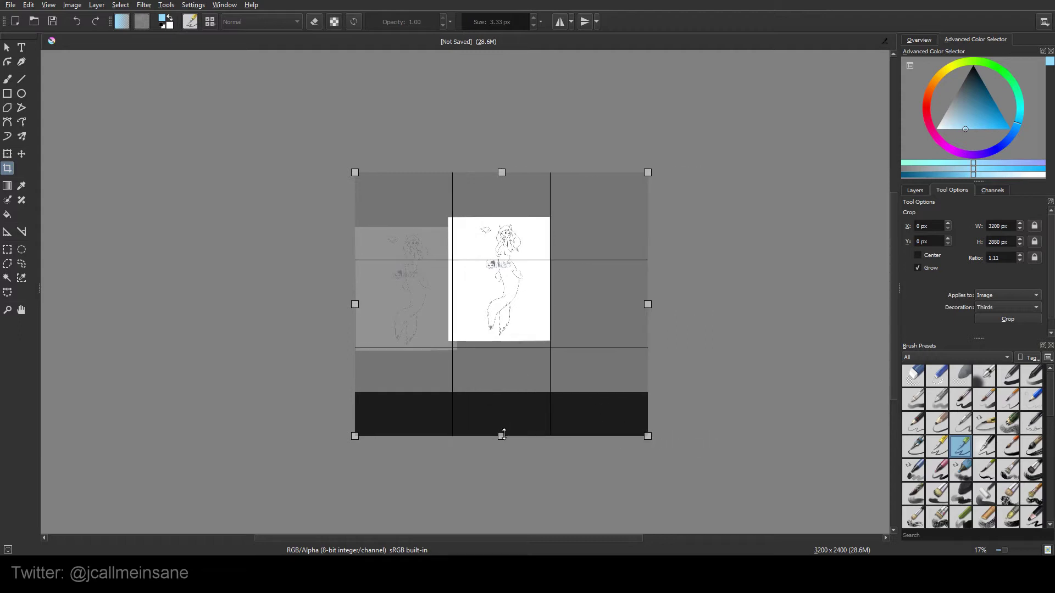
left_click_drag(501, 437, 501, 464)
double_click(527, 449)
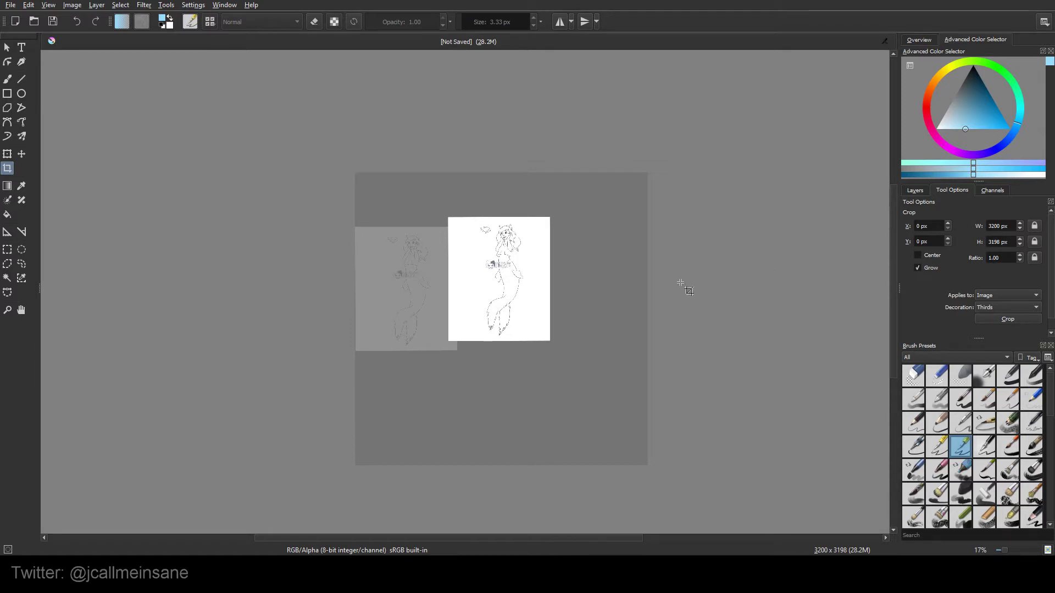
Pull the crop frame's lower edge up to a height of about 2334 px and apply the crop
left_click(594, 289)
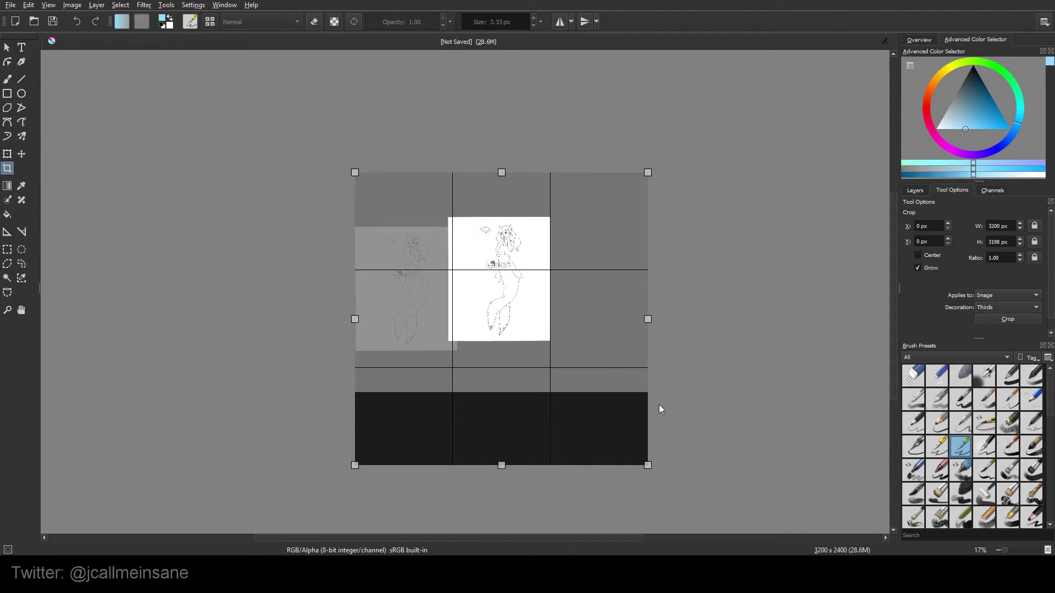
left_click_drag(502, 465, 502, 388)
key("Return")
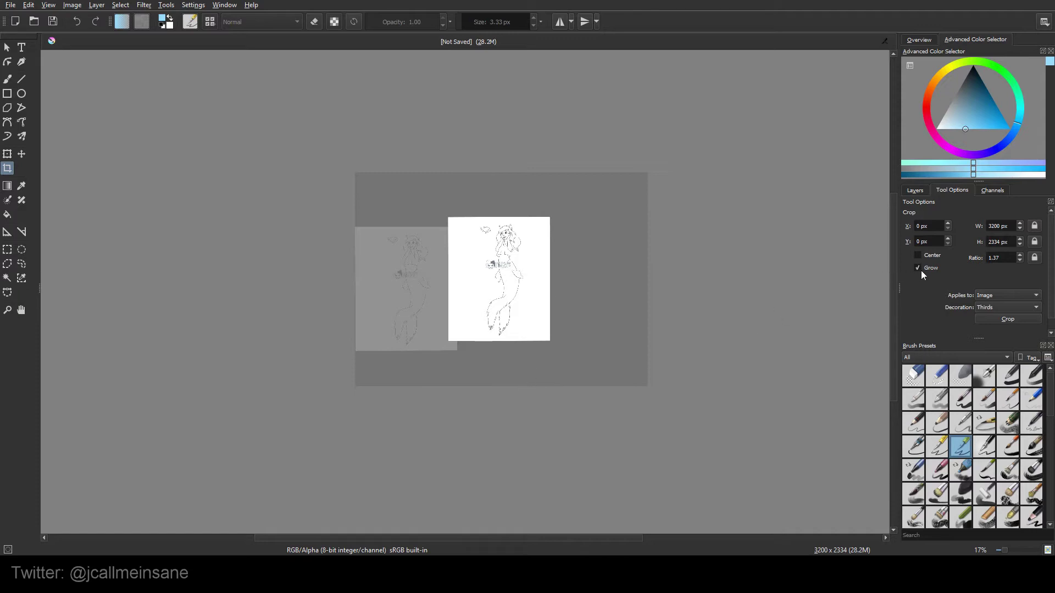
Crop the image to 3200 × 2334 px with Grow disabled and Center enabled, and undo and redo the crop
left_click(922, 271)
left_click(934, 255)
left_click(506, 276)
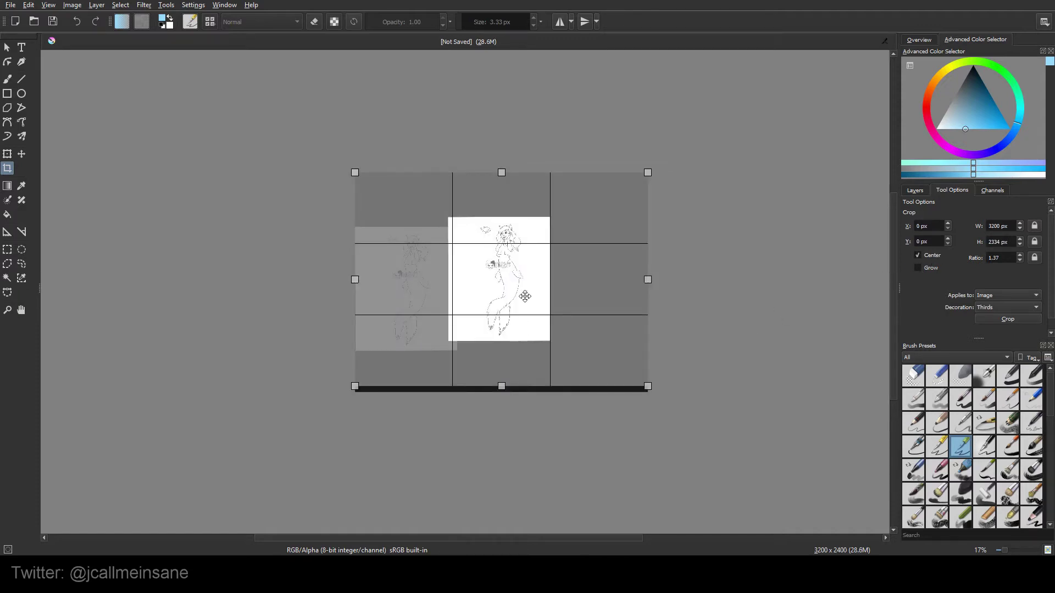
key("Return")
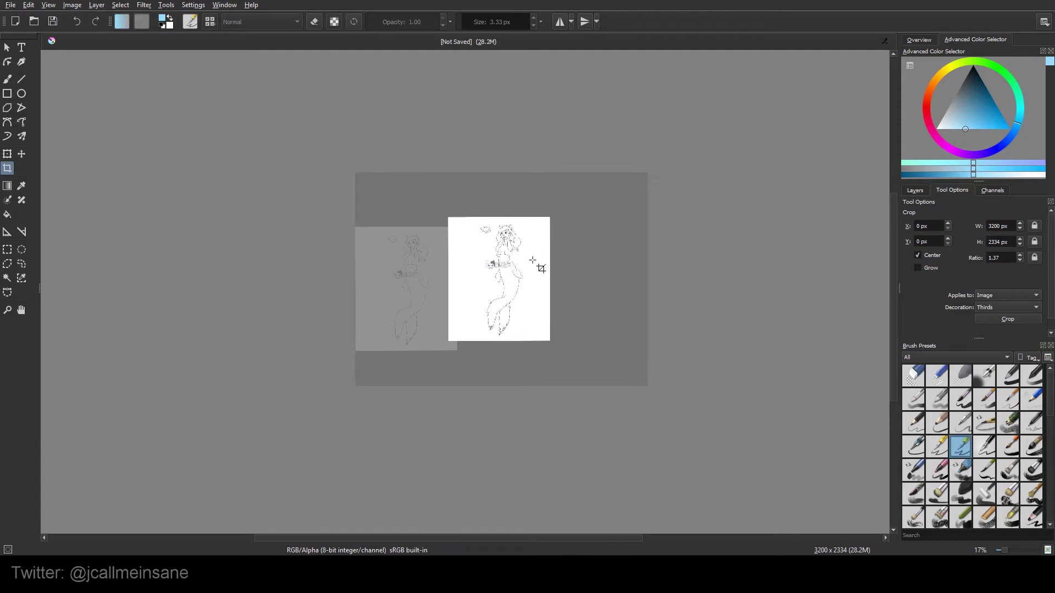
key("ctrl+z")
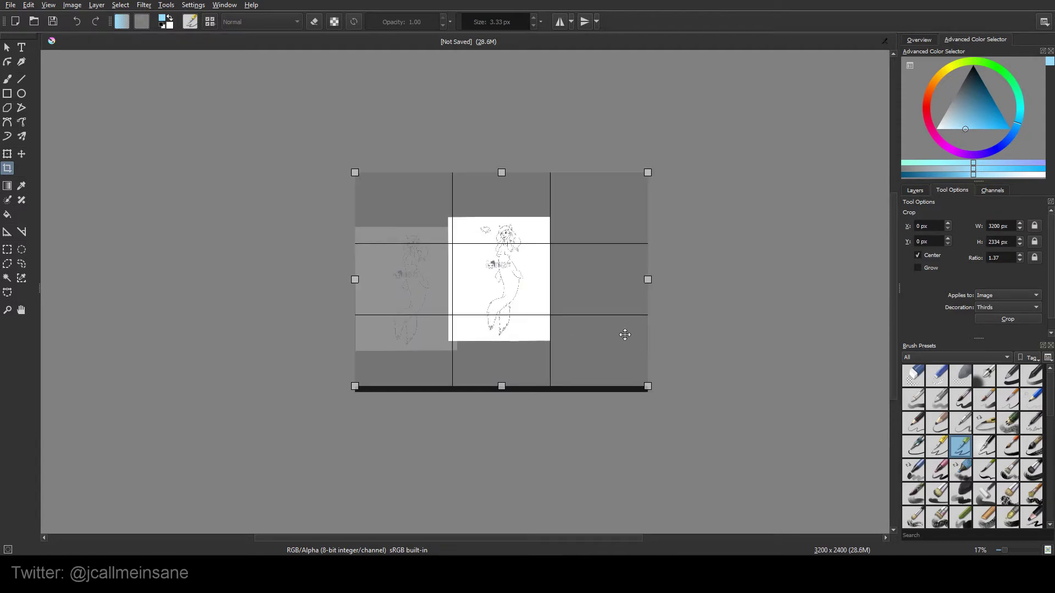
key("ctrl+shift+z")
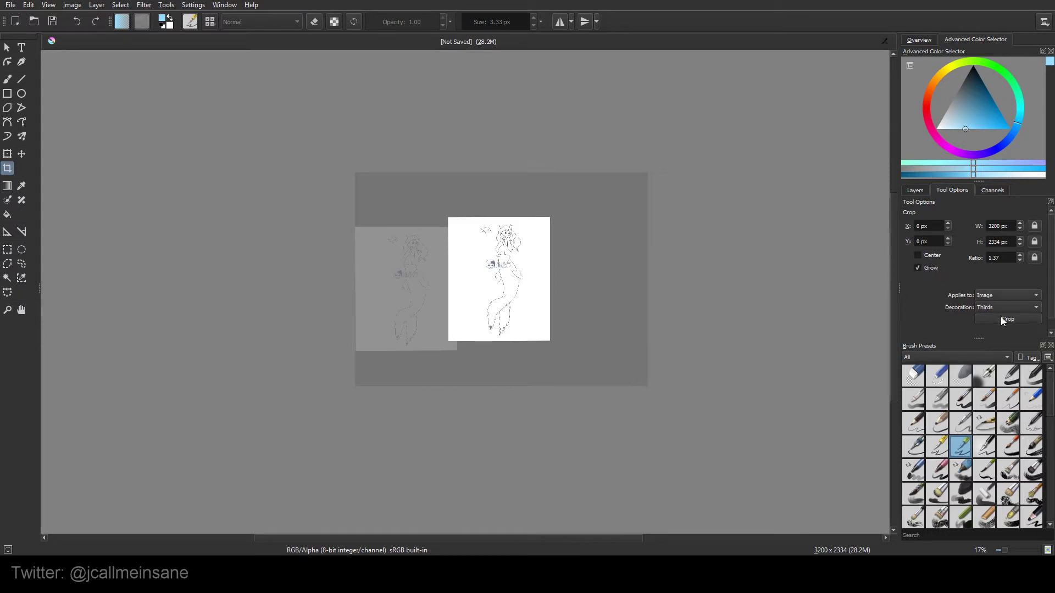
Set the crop decoration to Fifths, undo the crop to preview the grid, and return the decoration to Thirds
left_click(1000, 307)
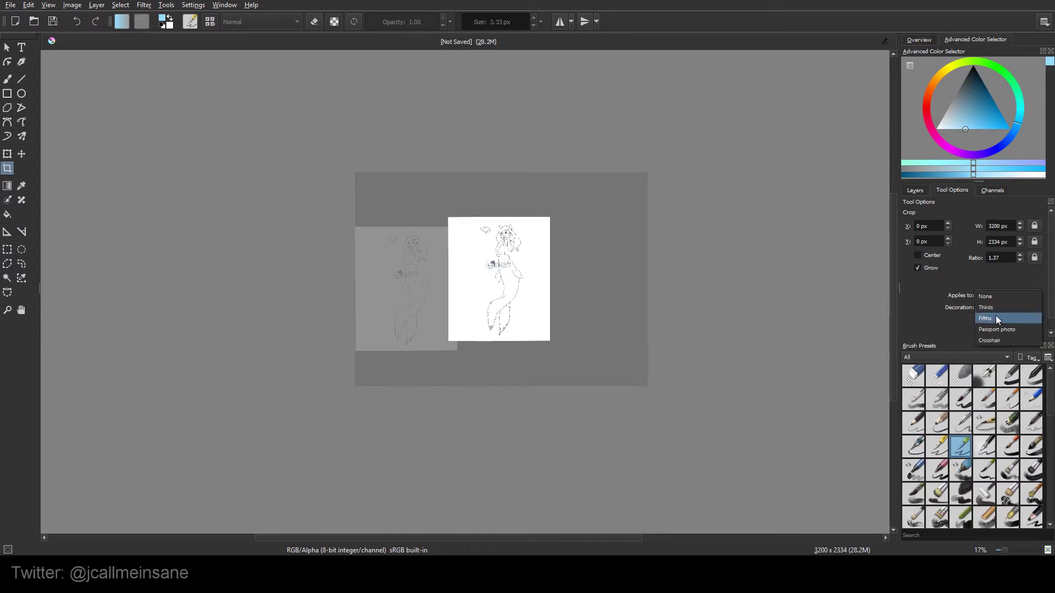
left_click(998, 318)
key("ctrl+z")
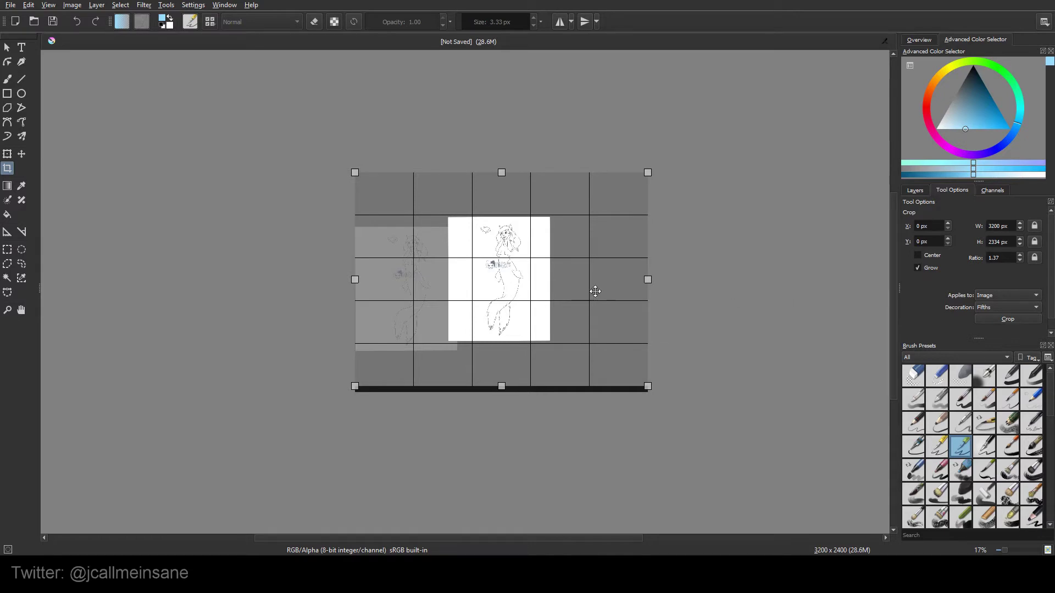
left_click(1001, 308)
left_click(986, 297)
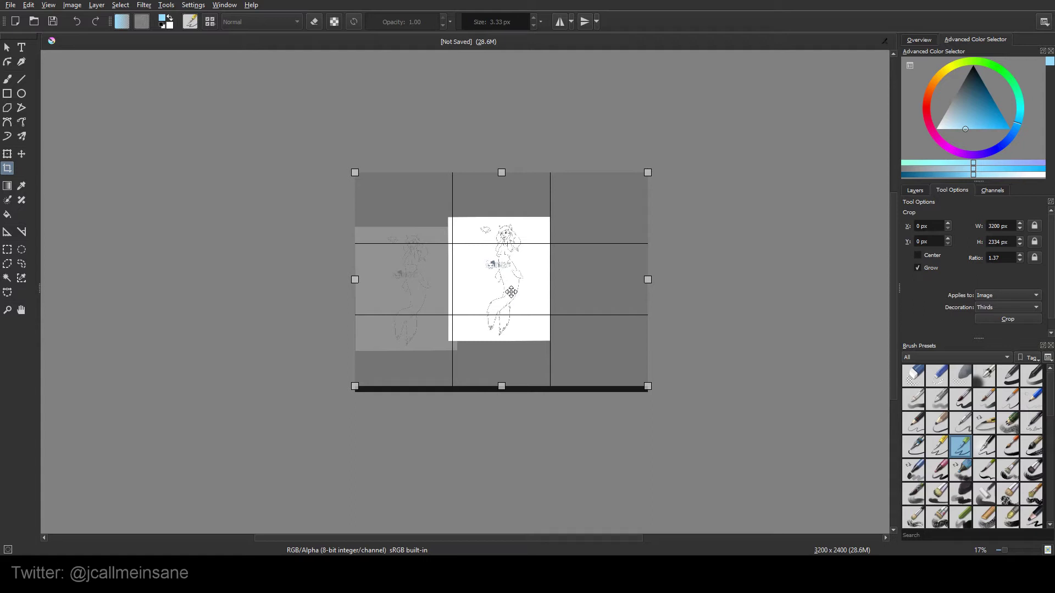
Try the Passport photo and Crosshair decorations on the crop frame, and shift the frame slightly over the mermaid
left_click(1017, 307)
left_click(1016, 328)
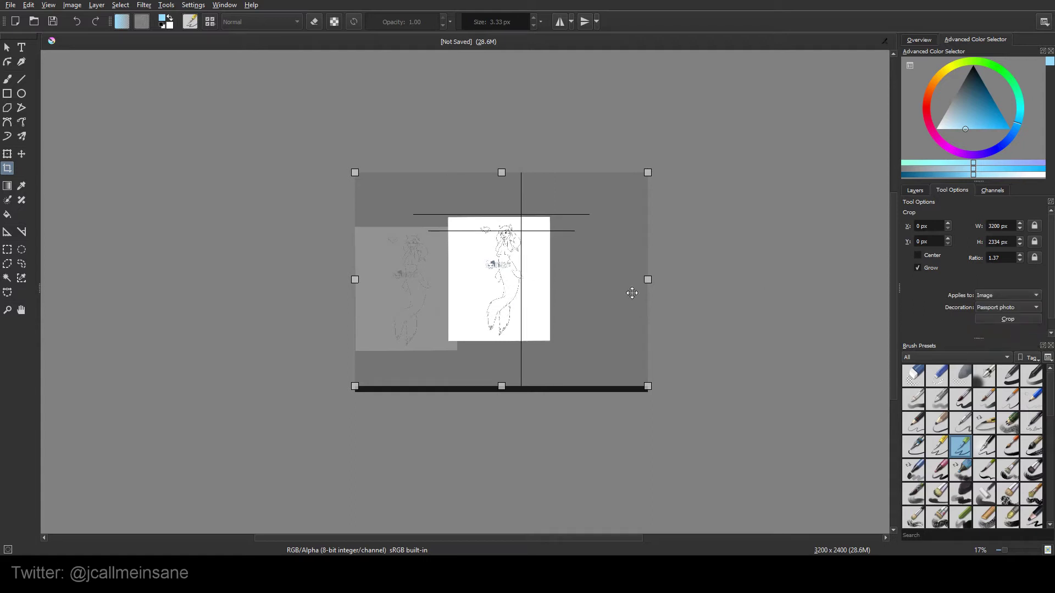
left_click(997, 307)
left_click(1003, 320)
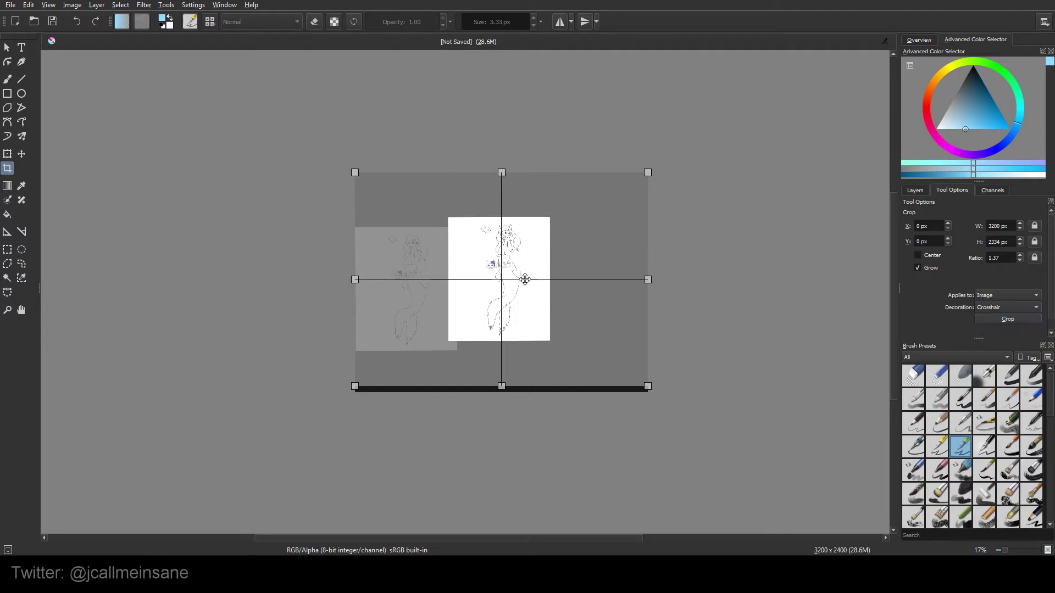
mouse_move(517, 280)
left_mouse_down()
mouse_move(507, 280)
mouse_move(544, 286)
mouse_move(502, 285)
mouse_move(575, 294)
mouse_move(537, 278)
mouse_move(535, 286)
left_mouse_up()
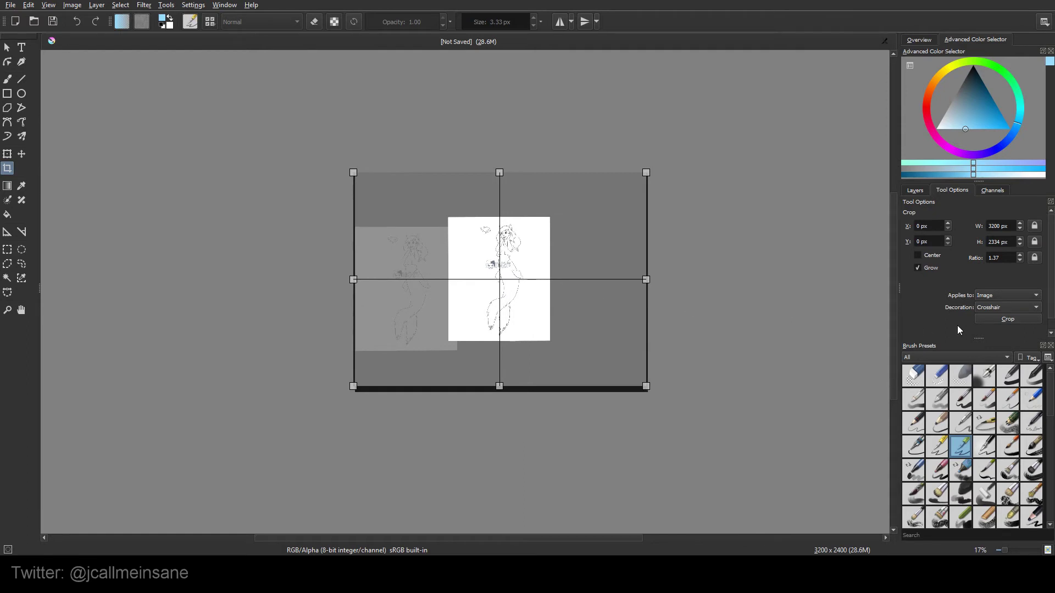
Set the crop frame's decoration back to Thirds
left_click(985, 309)
left_click(985, 264)
left_click(989, 308)
left_click(998, 320)
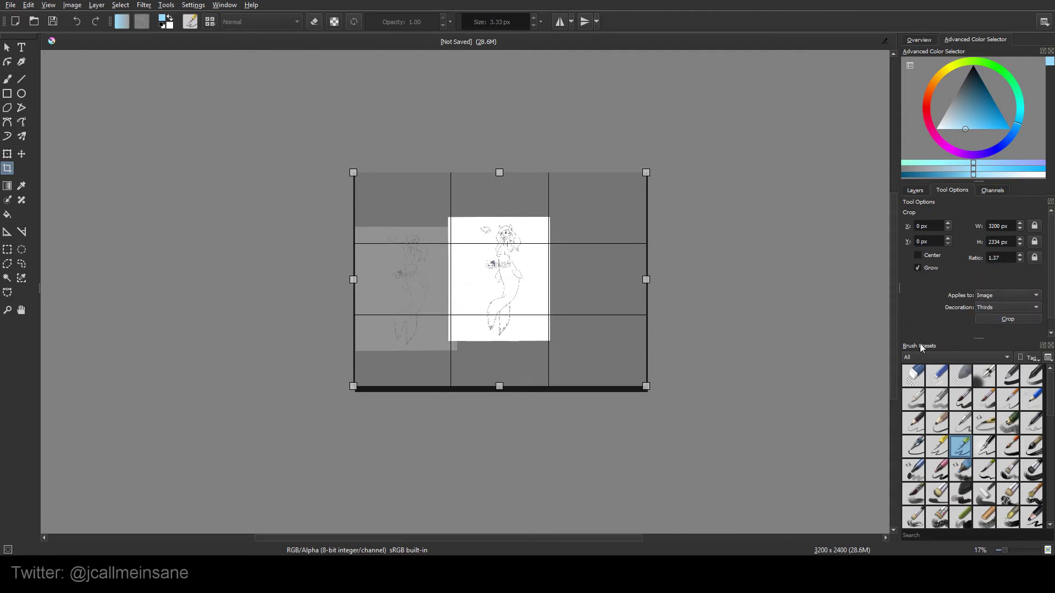
Apply the image crop, and undo it along with the copied mermaid layer's opacity change and duplication
left_click(1017, 318)
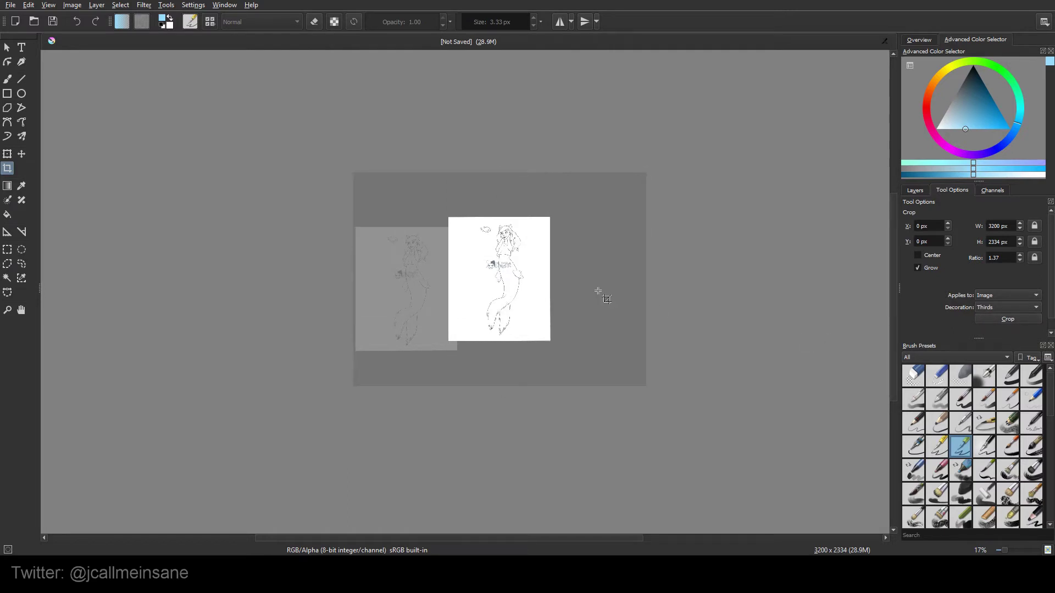
key("ctrl+z")
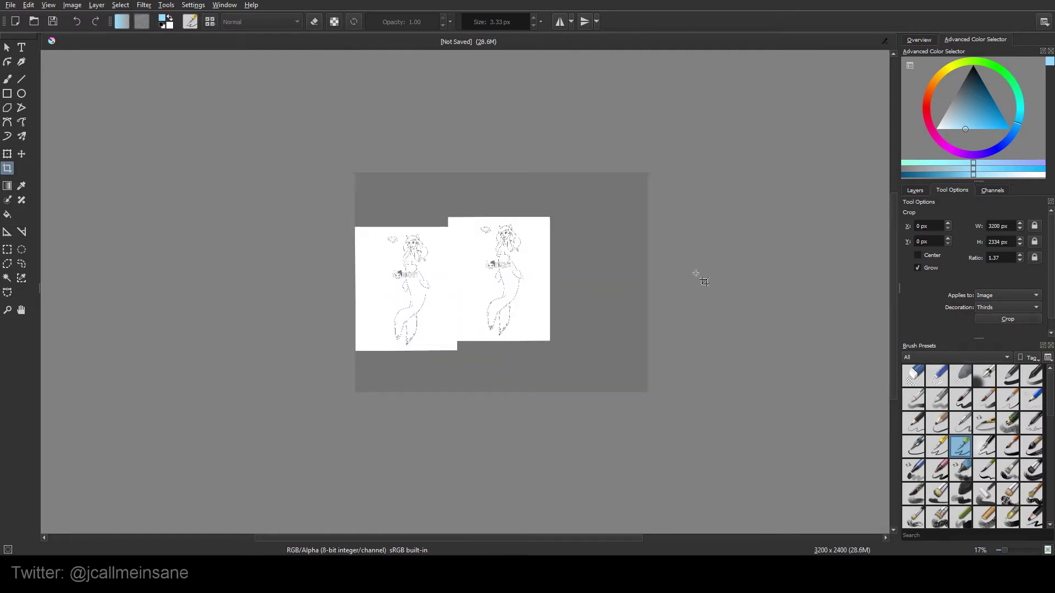
key("ctrl+z")
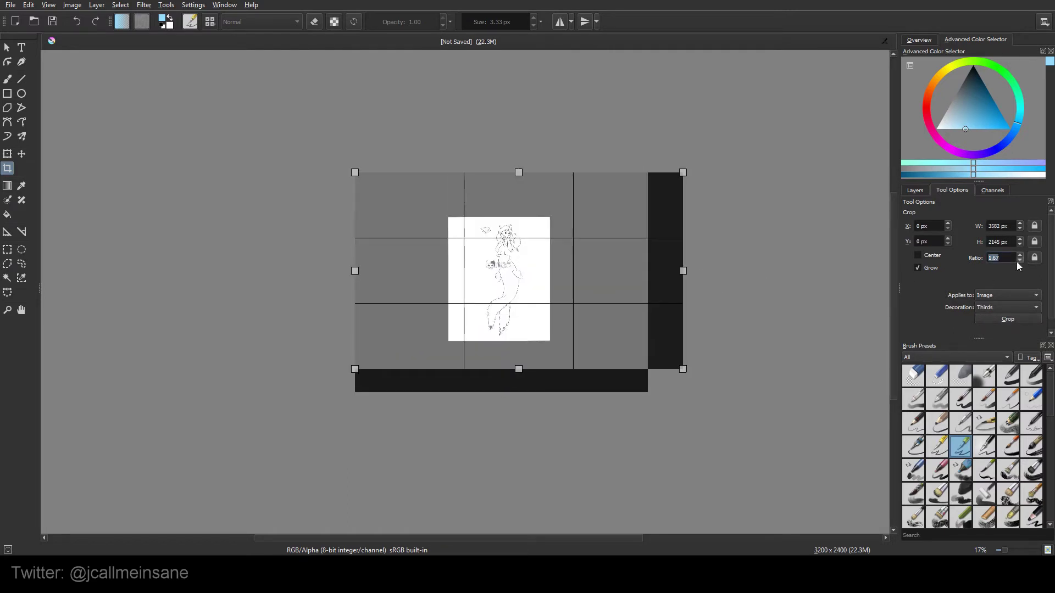
Try crop ratios of 1.60, 1.70, 1.40 and 1.20 on a new frame, and reset the frame to 3200 × 2400 px
left_click(711, 274)
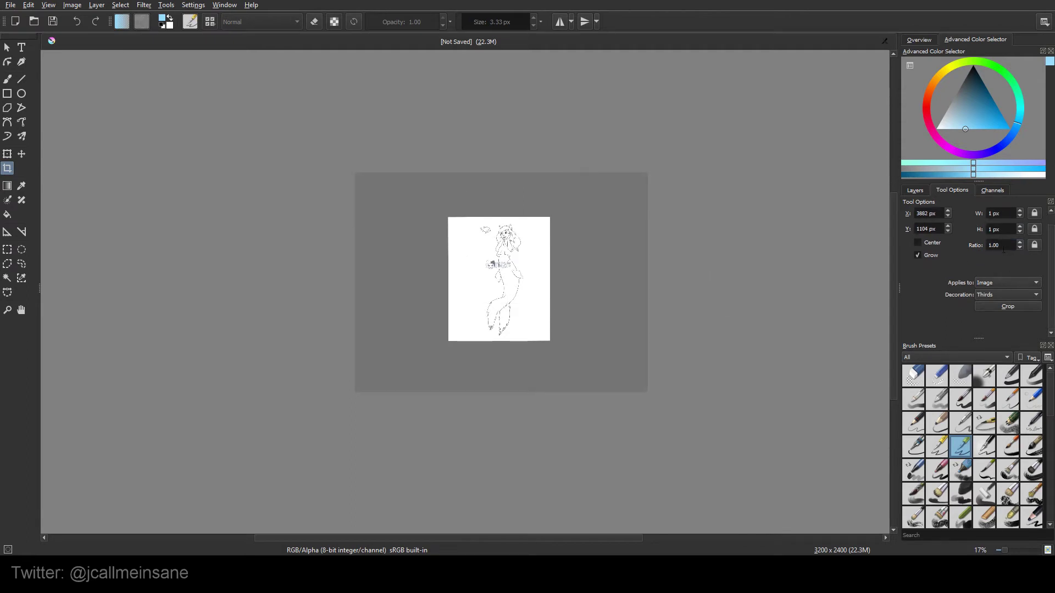
scroll(1003, 245, "up", 7)
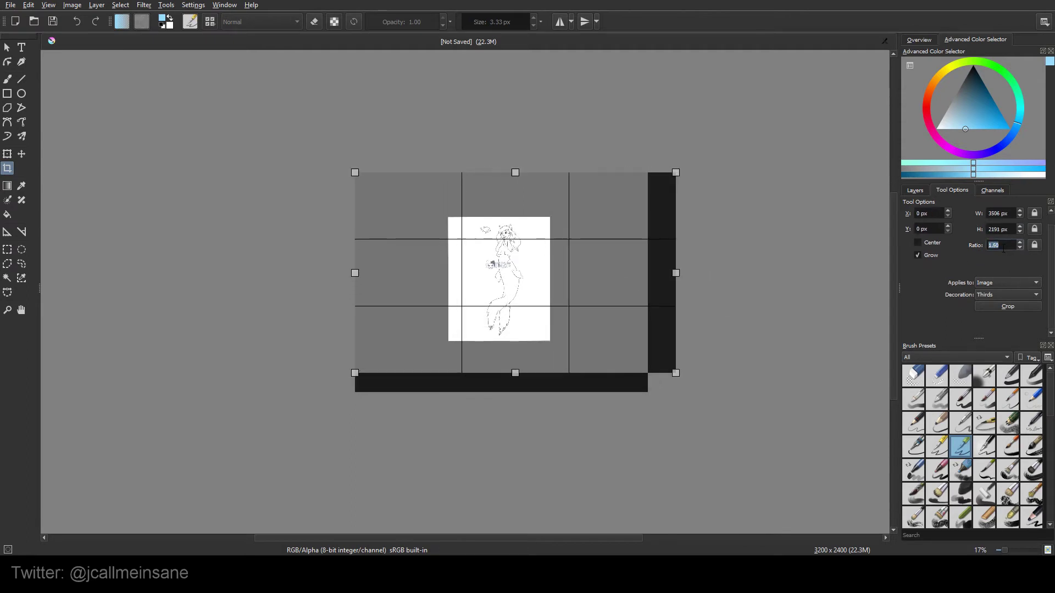
scroll(1001, 230, "up", 5)
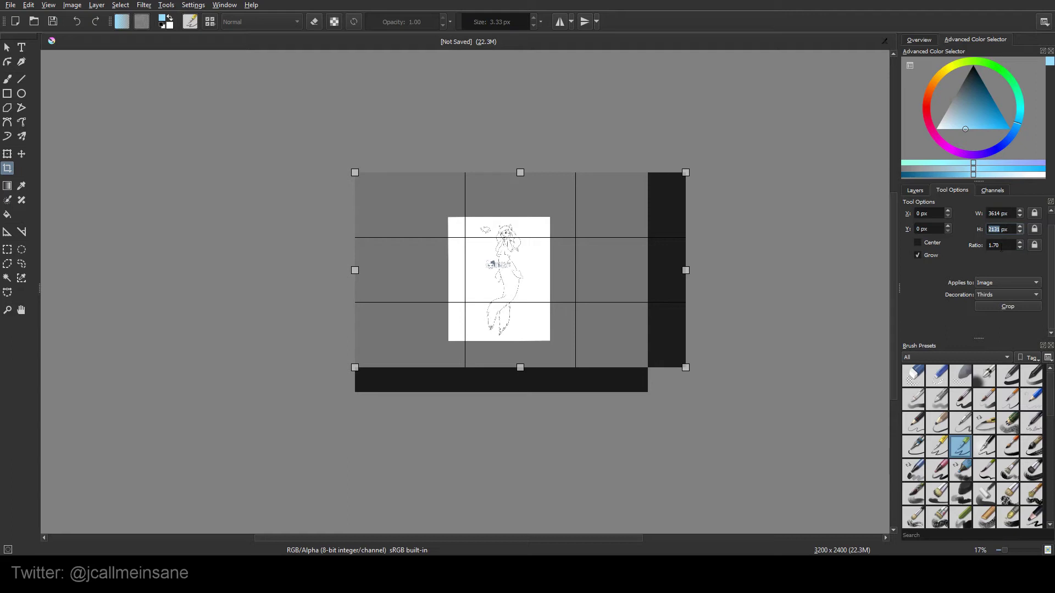
scroll(1001, 245, "down", 7)
scroll(1003, 248, "up", 4)
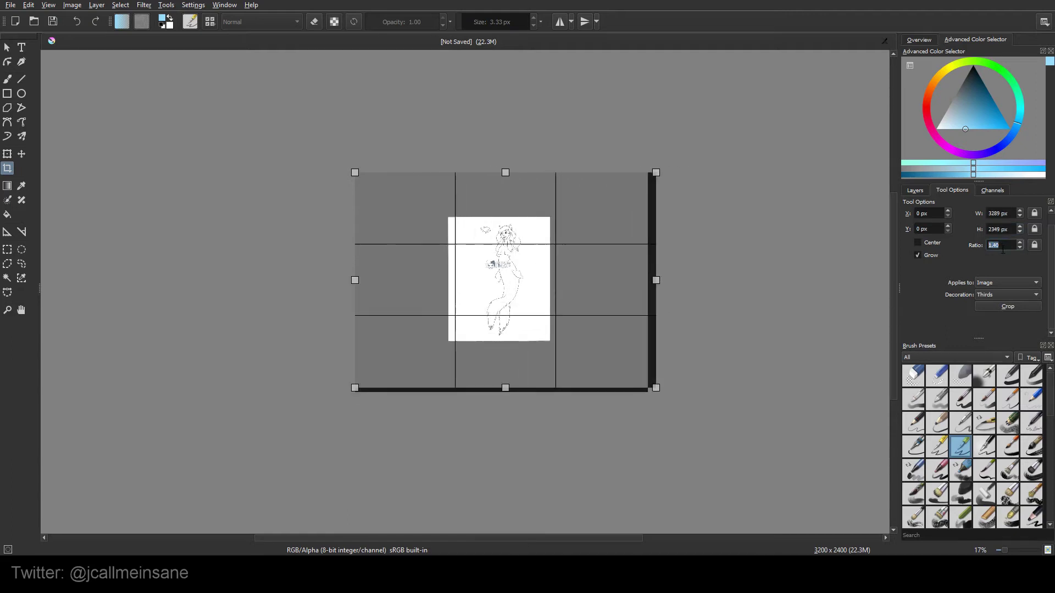
scroll(1003, 248, "down", 3)
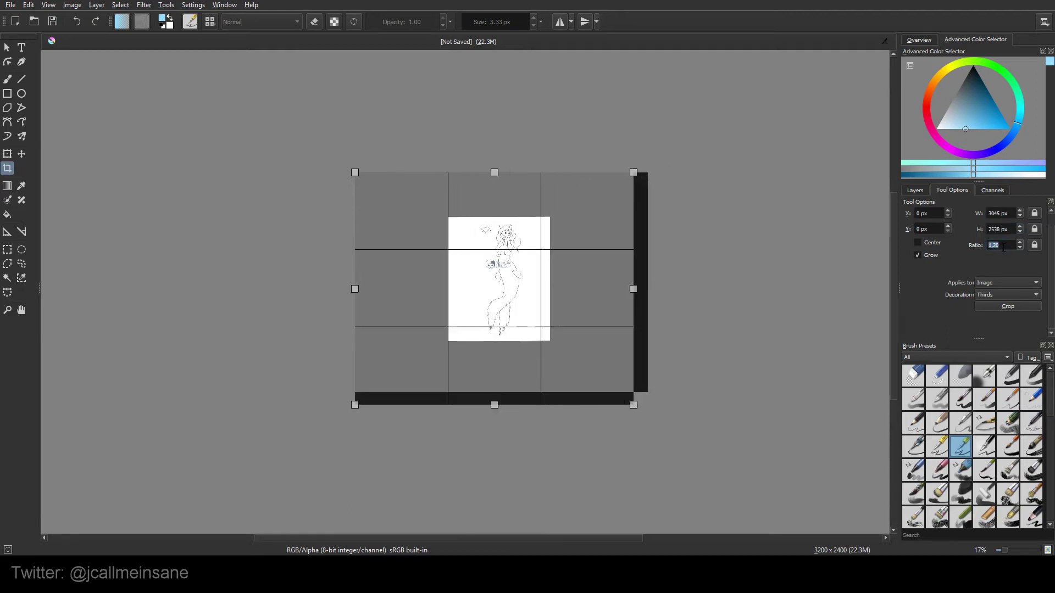
left_click(830, 254)
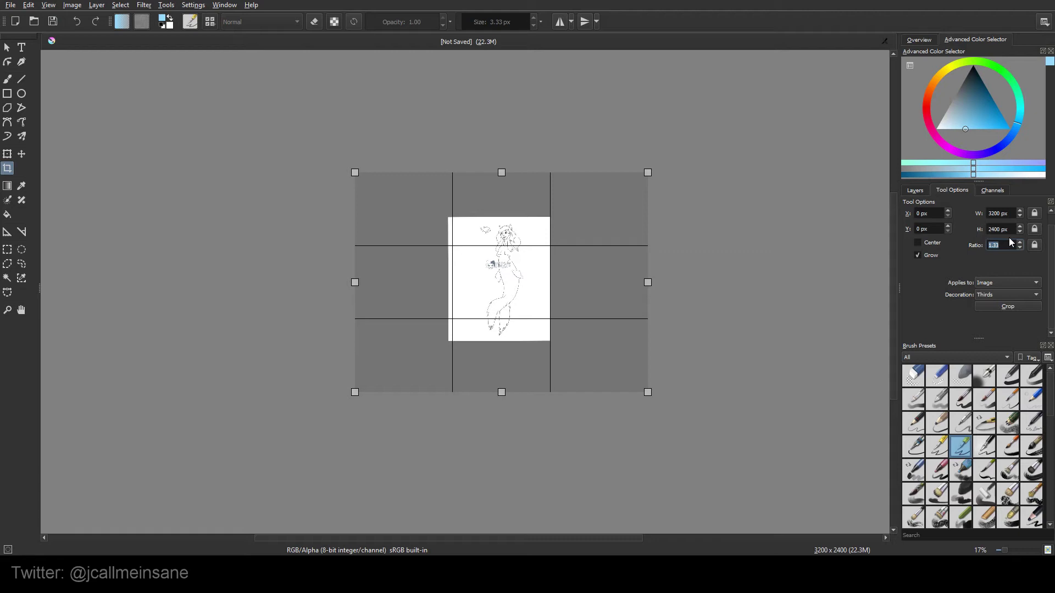
Set the crop frame's ratio to 1 and shrink the frame to about 1901 px square
type("1")
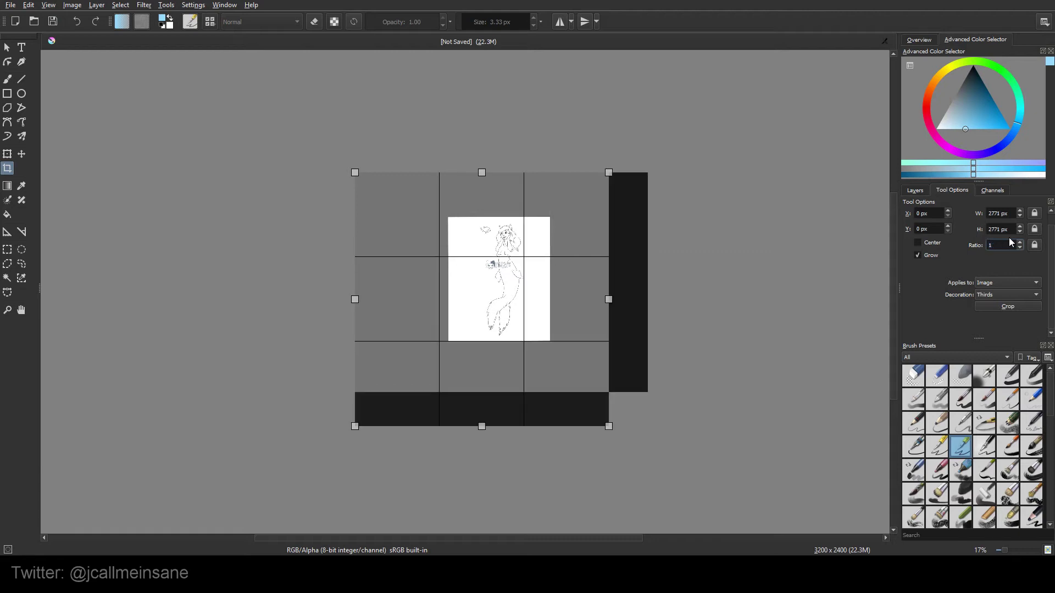
key("Return")
left_click_drag(609, 426, 529, 347)
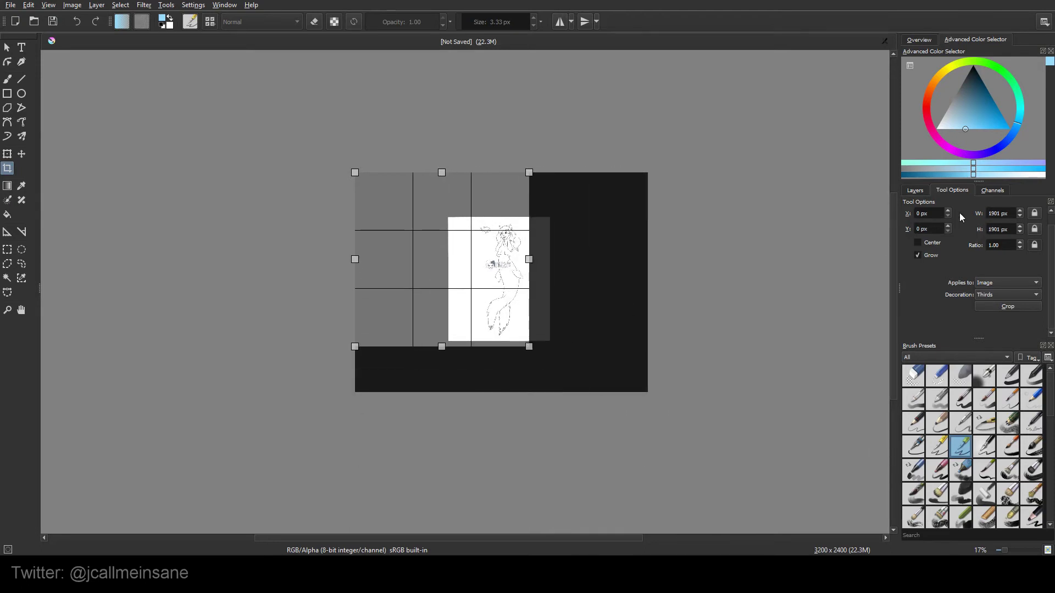
Set the crop frame's width to 200 px, resize it freehand to about 1200 px square, and position it over the mermaid
double_click(995, 213)
type("200")
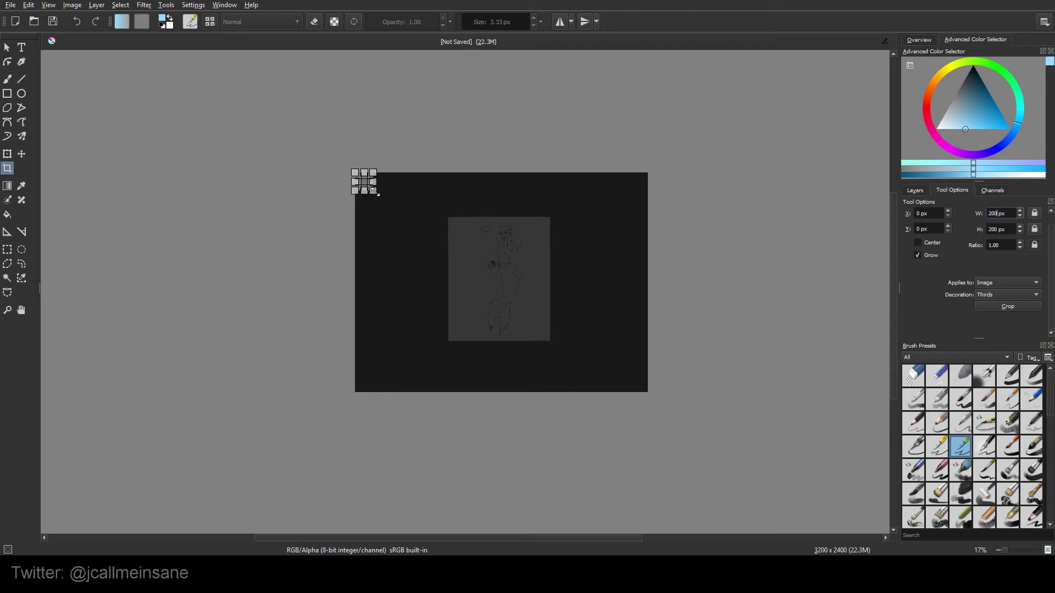
left_click_drag(382, 195, 551, 369)
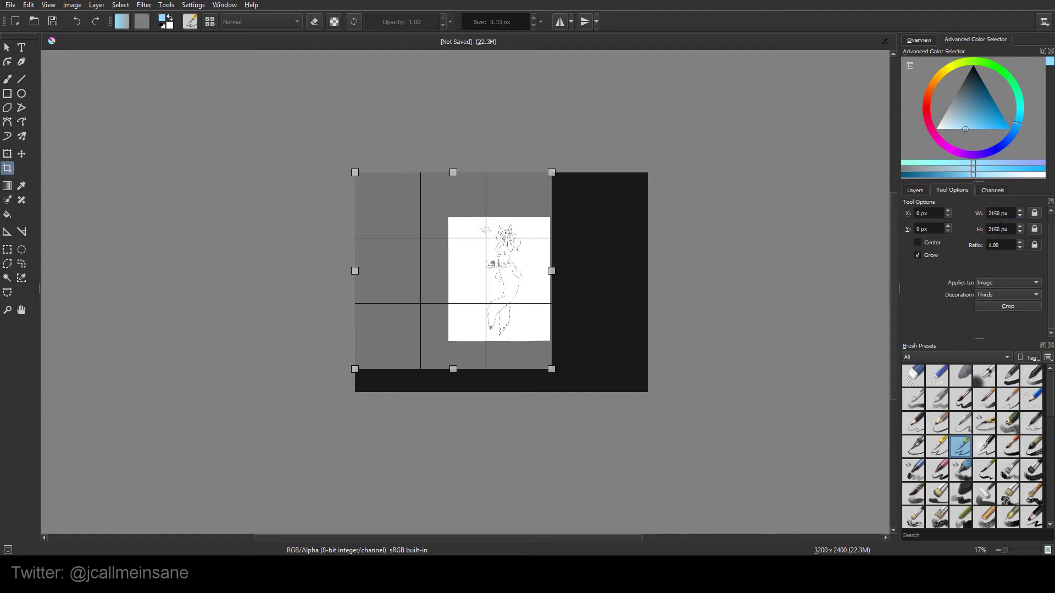
left_click_drag(552, 369, 464, 282)
left_click_drag(421, 201, 502, 238)
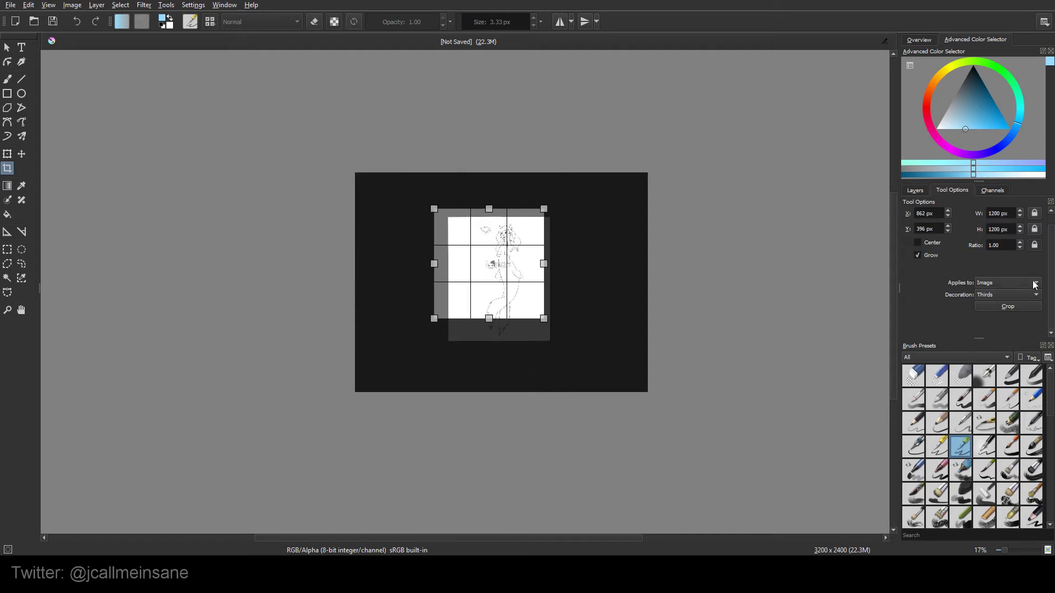
Try crop ratios of 1.50 and 1.40 with the frame enlarged around the mermaid, and discard the frame
left_click(1006, 247)
left_click_drag(1007, 249, 989, 248)
type("1.5")
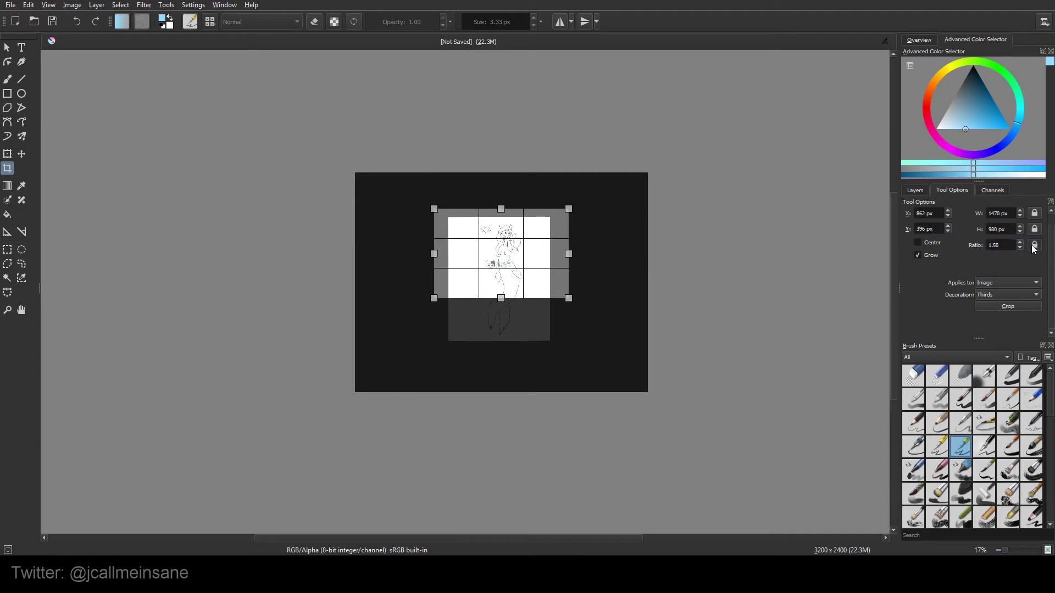
left_click_drag(582, 298, 597, 318)
left_click_drag(456, 223, 403, 188)
left_click_drag(551, 252, 549, 258)
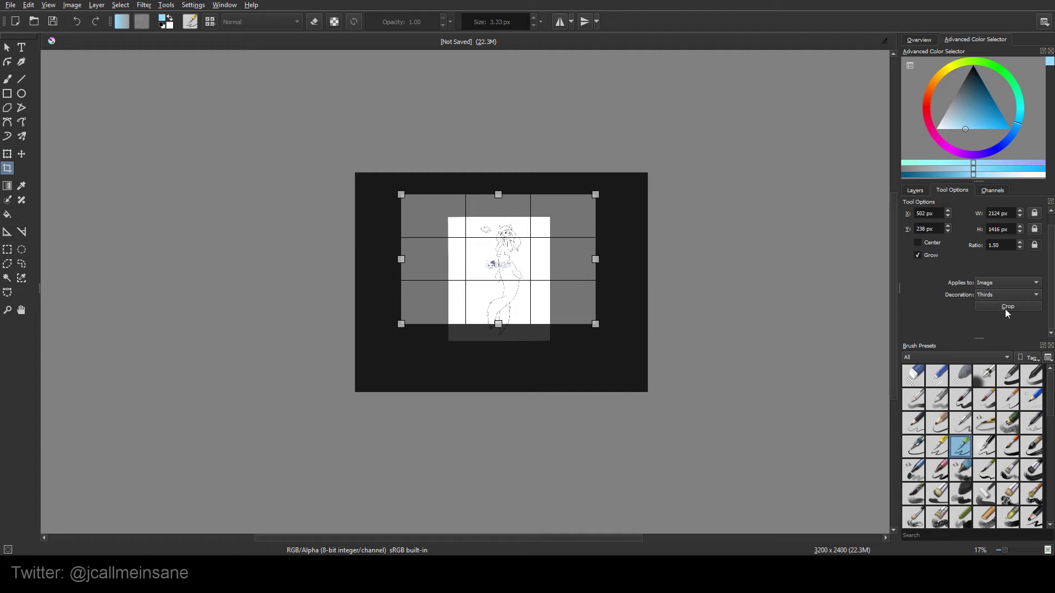
left_click(1019, 248)
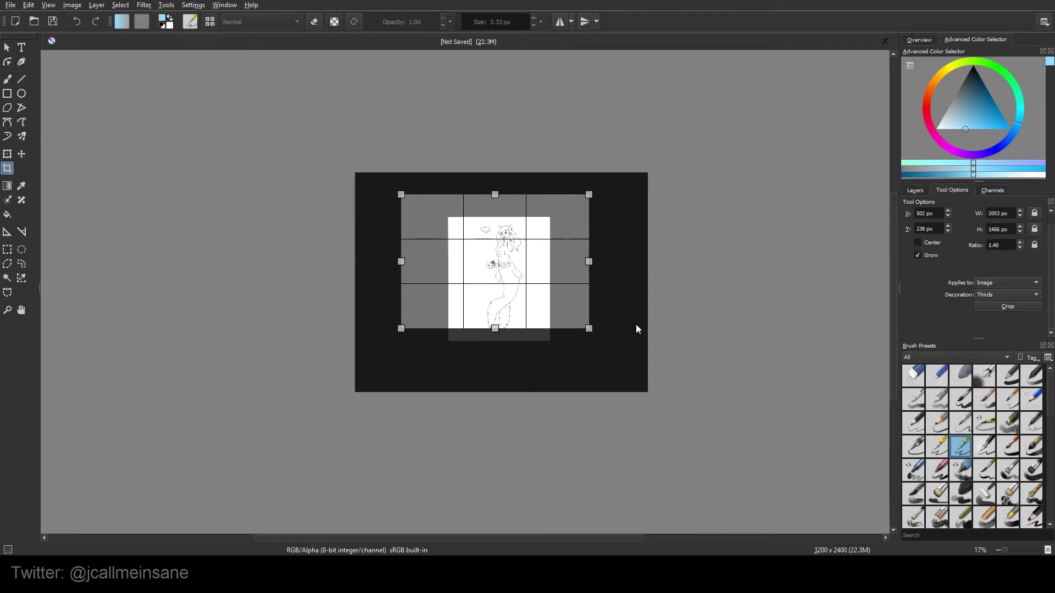
left_click(606, 309)
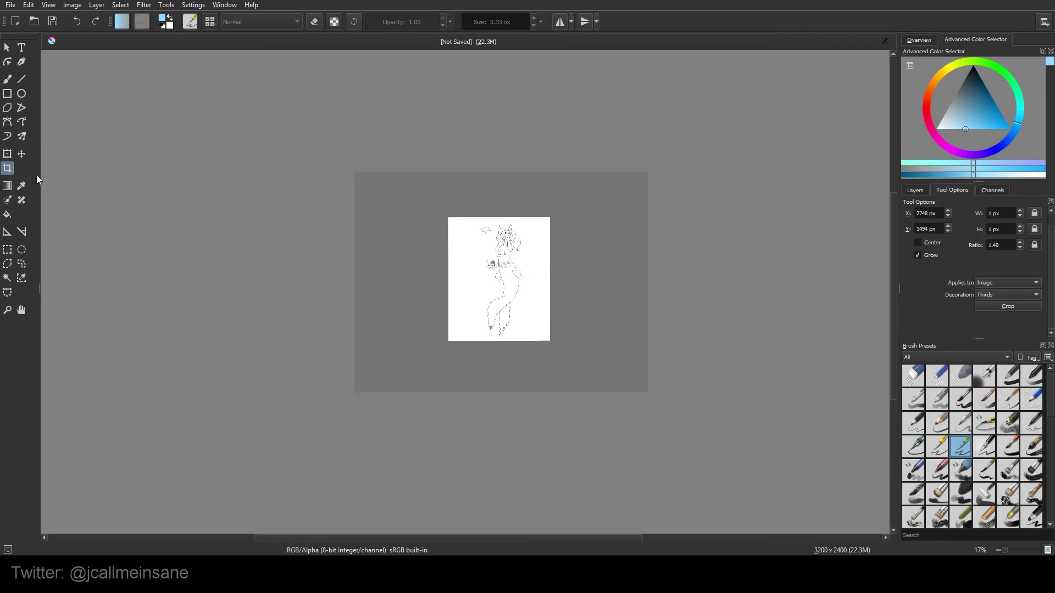
Activate the Move tool and set its selection mode to Move layer with content
left_click(23, 158)
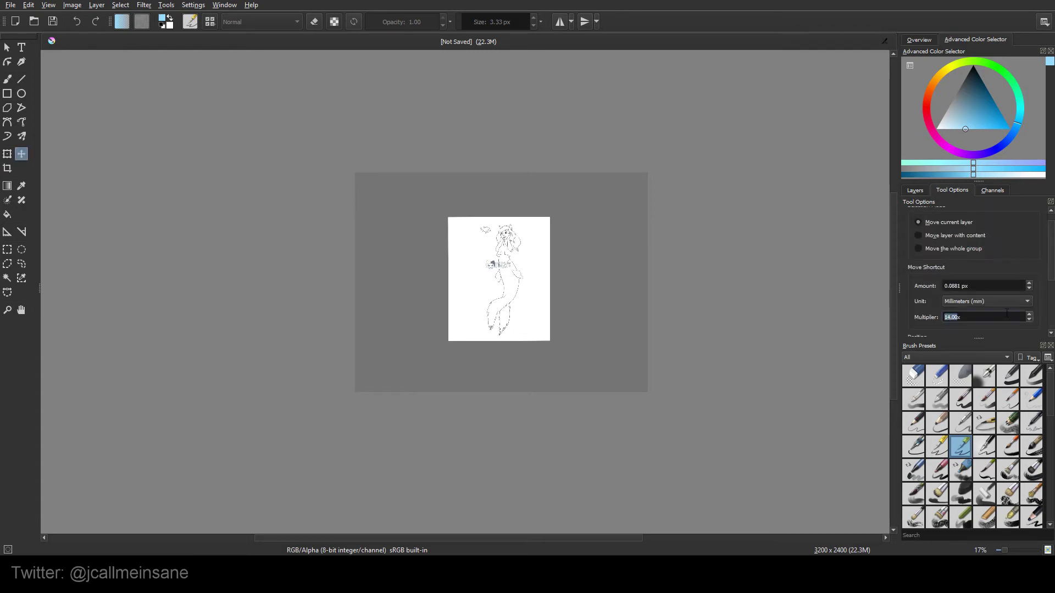
left_click_drag(1047, 251, 1051, 222)
left_click(979, 251)
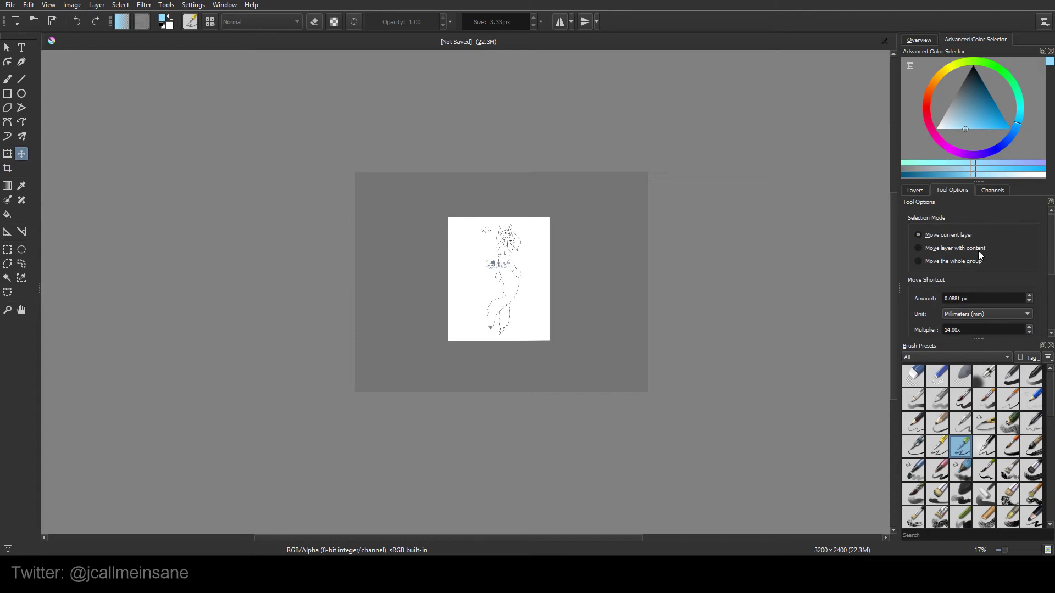
left_click(977, 248)
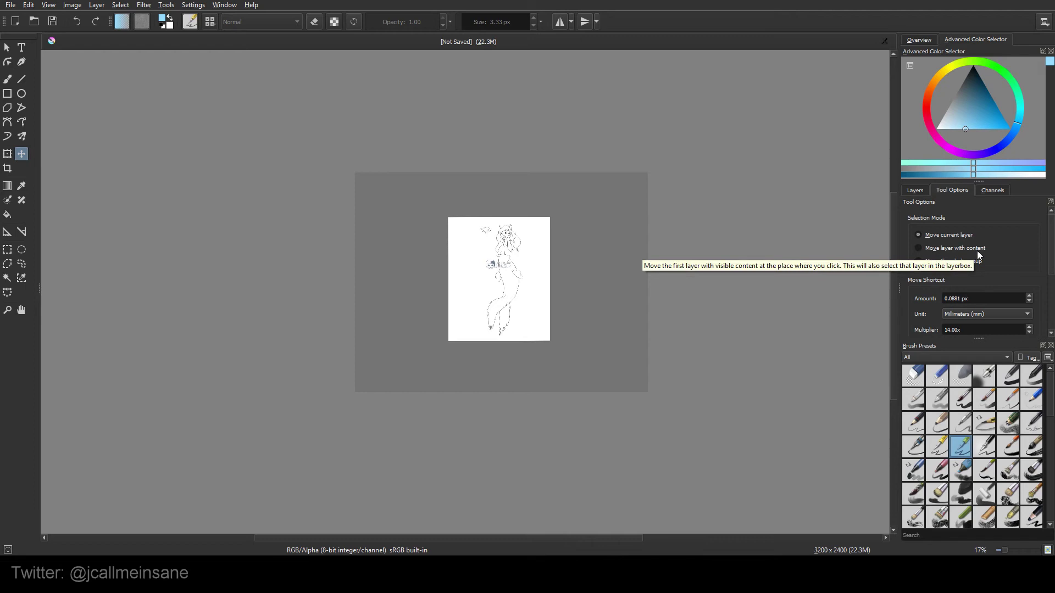
left_click(981, 251)
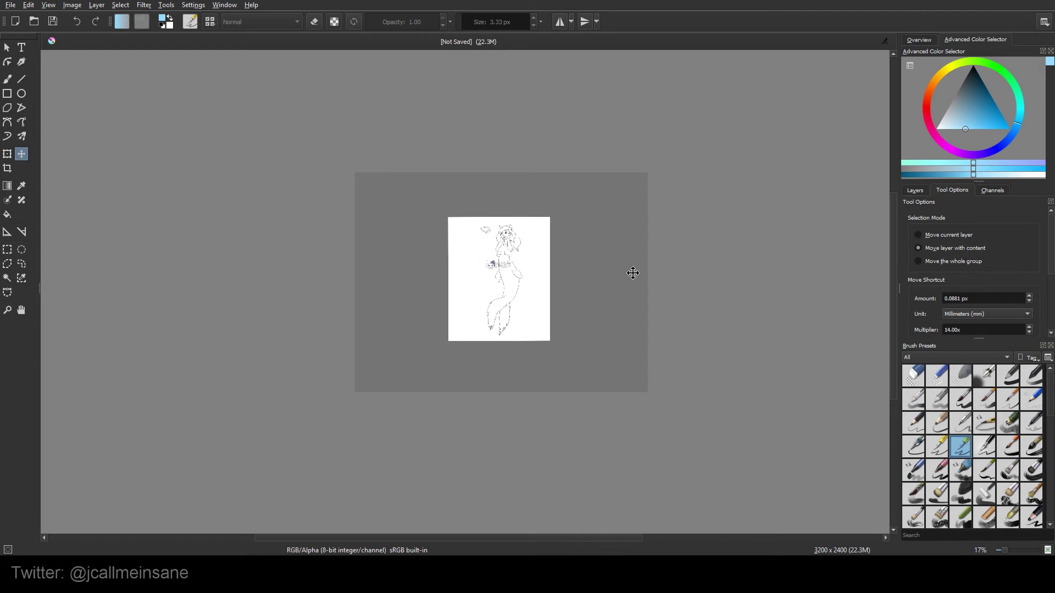
Shift the copied mermaid layer freehand and nudge it repeatedly left and up
mouse_move(582, 240)
left_mouse_down()
mouse_move(598, 266)
mouse_move(582, 256)
left_mouse_up()
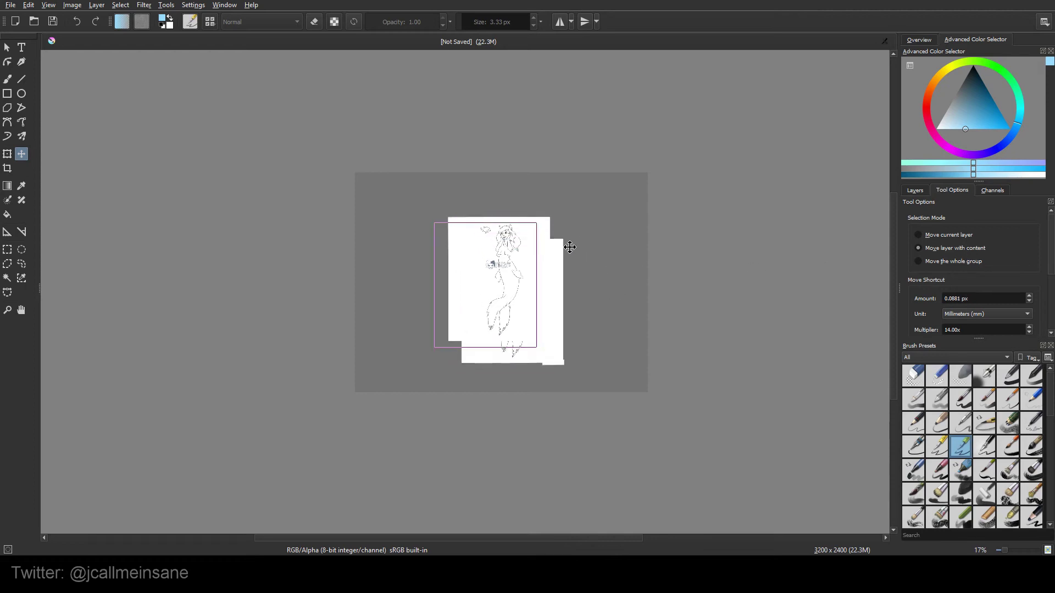
key("Left")
key("Left")
key("Left")
key("Left")
key("Left")
key("Up")
key("Up")
key("Up")
key("Up")
scroll(661, 276, "up", 1)
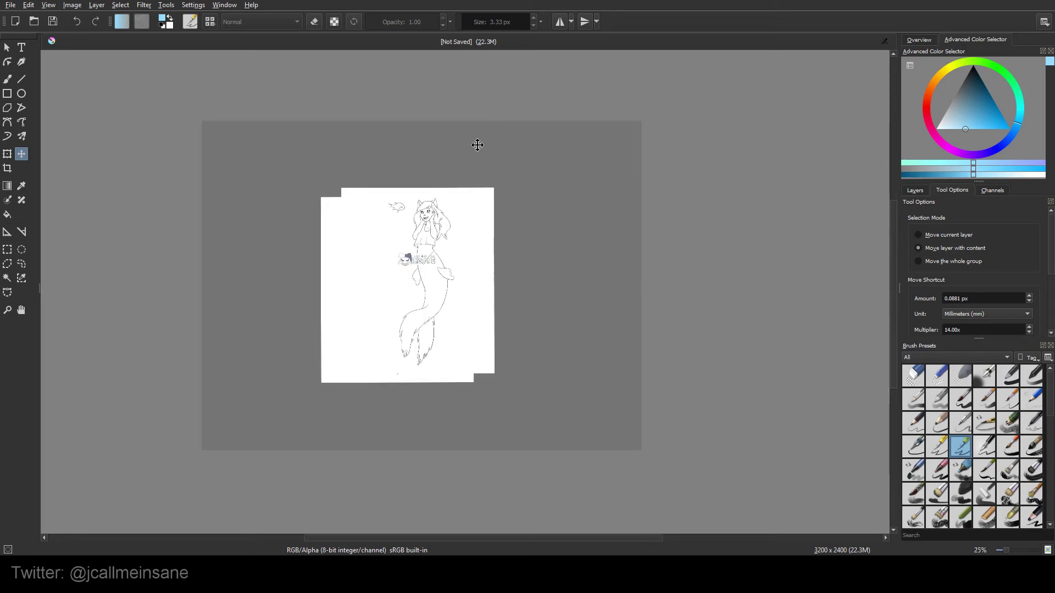
Brush light-blue scribbles on the empty area at the canvas's upper right and across the drawing's left edge
key("b")
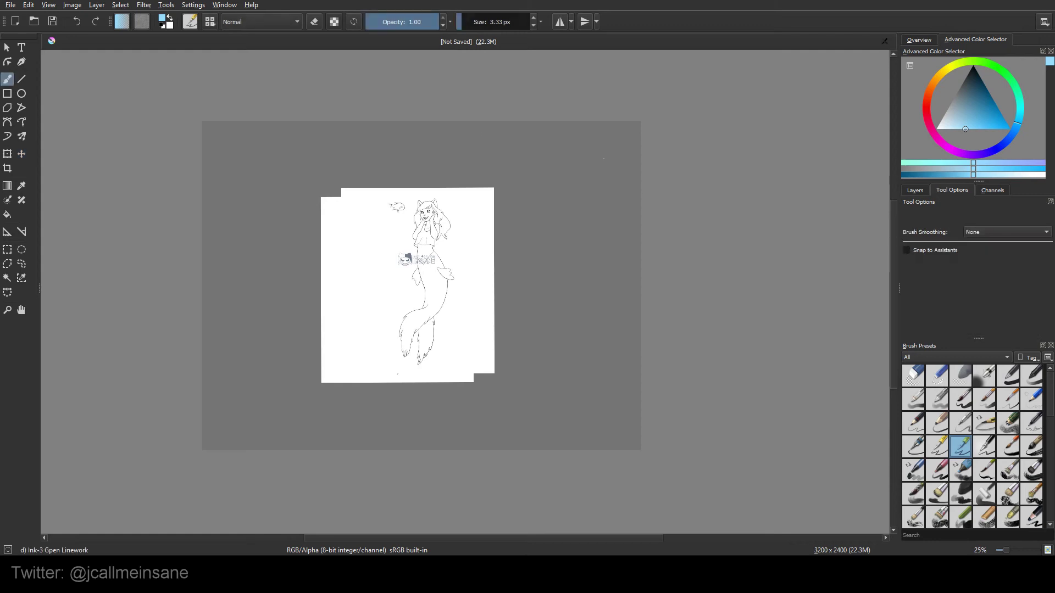
mouse_move(561, 161)
left_mouse_down()
mouse_move(579, 164)
mouse_move(571, 181)
left_mouse_up()
mouse_move(320, 207)
left_mouse_down()
mouse_move(339, 258)
mouse_move(309, 285)
left_mouse_up()
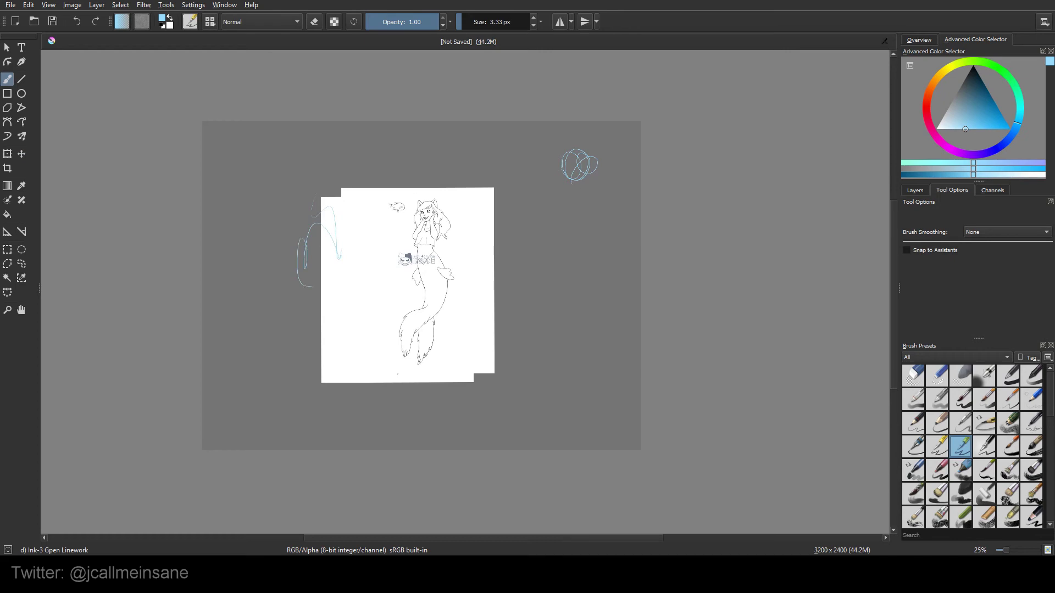
Check the Move tool's X and Y position settings, and move the current layer with its scribbles down and to the left
left_click(25, 157)
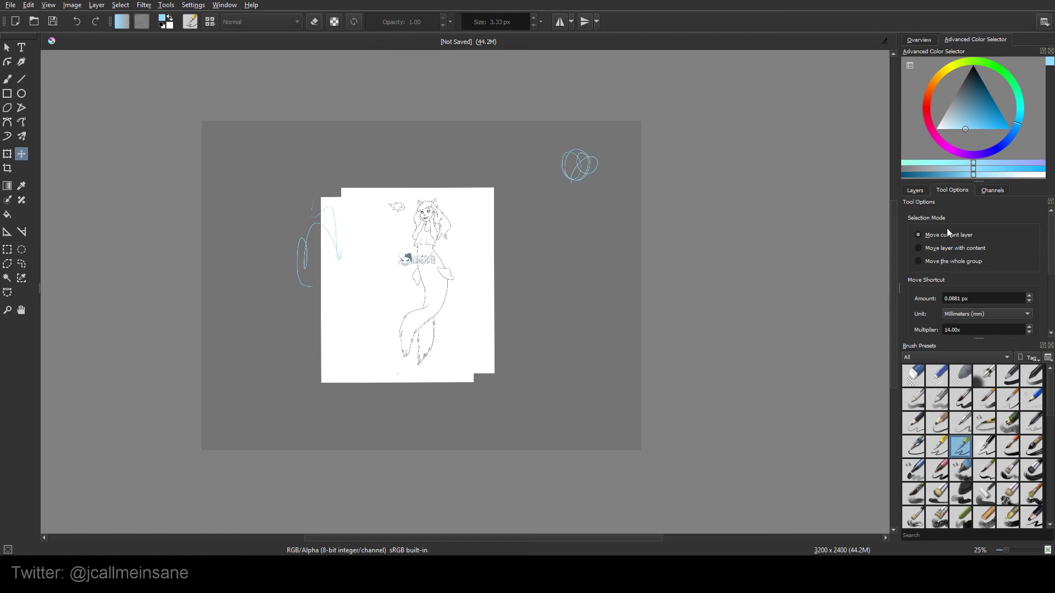
left_click_drag(1050, 234, 1051, 266)
triple_click(948, 298)
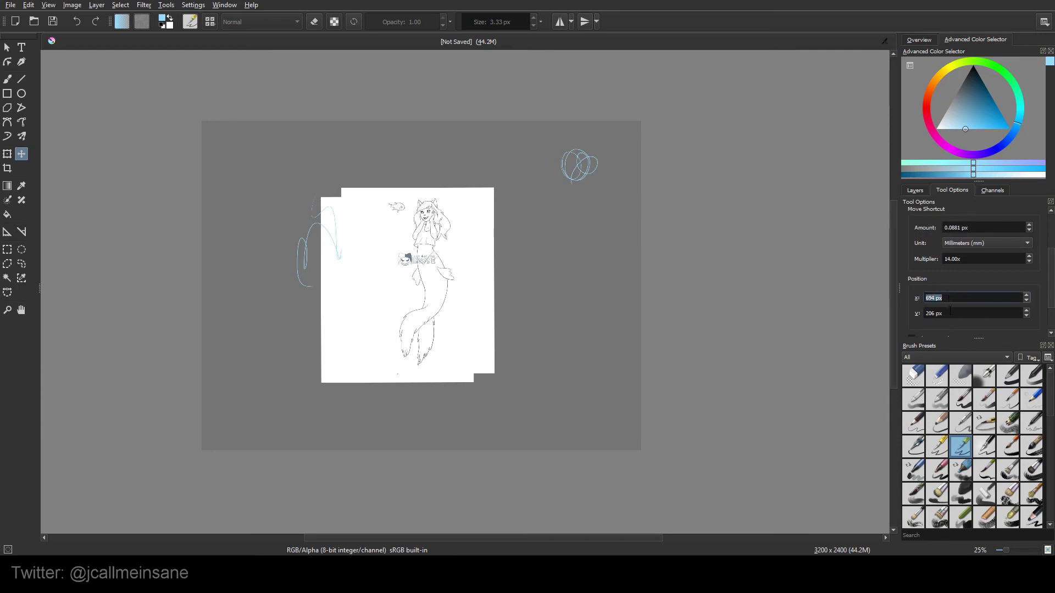
left_click(952, 313)
left_click(956, 298)
left_click_drag(1052, 256, 1054, 248)
scroll(1053, 248, "up", 4)
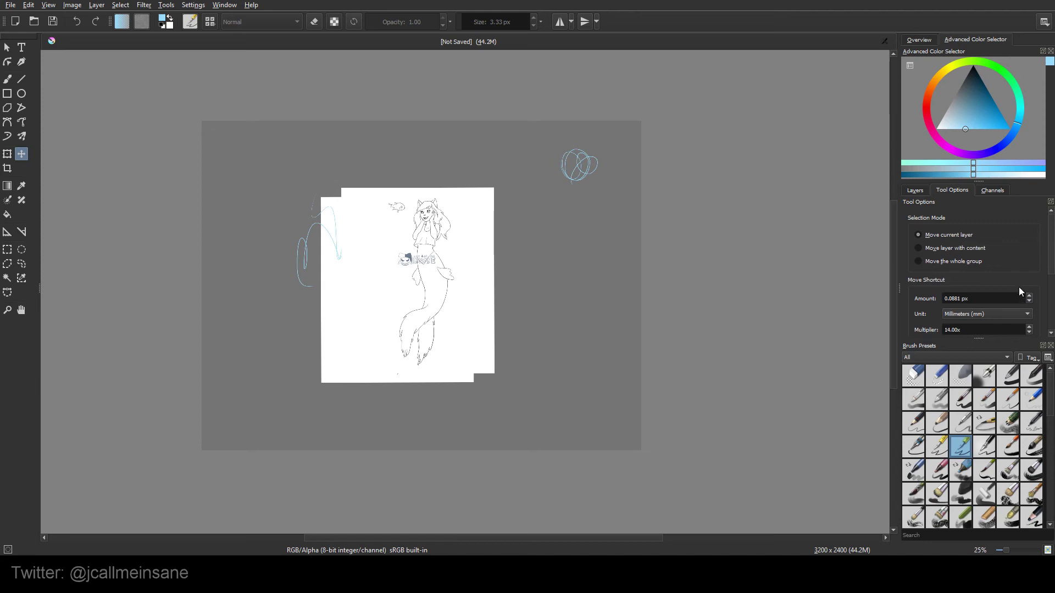
mouse_move(489, 292)
left_mouse_down()
mouse_move(512, 314)
mouse_move(400, 372)
mouse_move(414, 382)
mouse_move(405, 401)
mouse_move(377, 372)
mouse_move(358, 369)
mouse_move(400, 360)
mouse_move(391, 350)
left_mouse_up()
key("b")
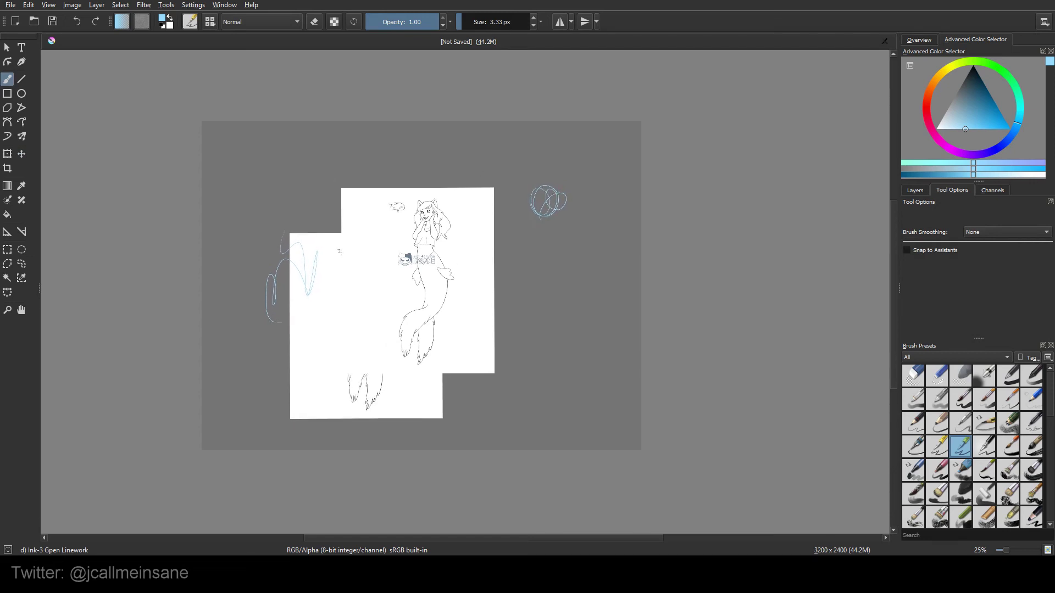
Move the layer up and left to about X 1127, Y 694 px with the Transform tool, and apply it
key("ctrl+t")
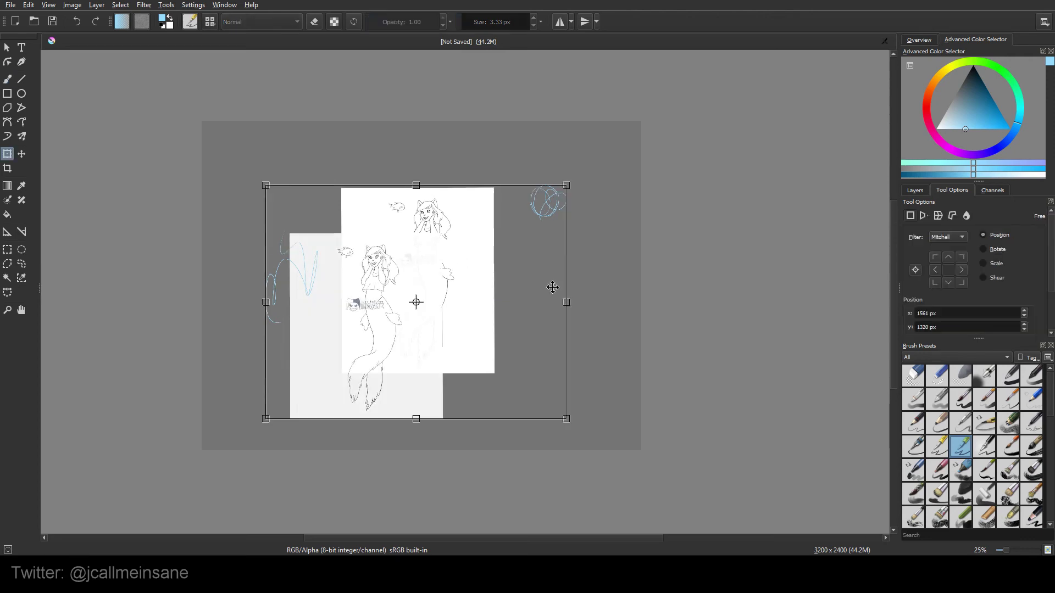
left_click_drag(476, 320, 380, 304)
key("Return")
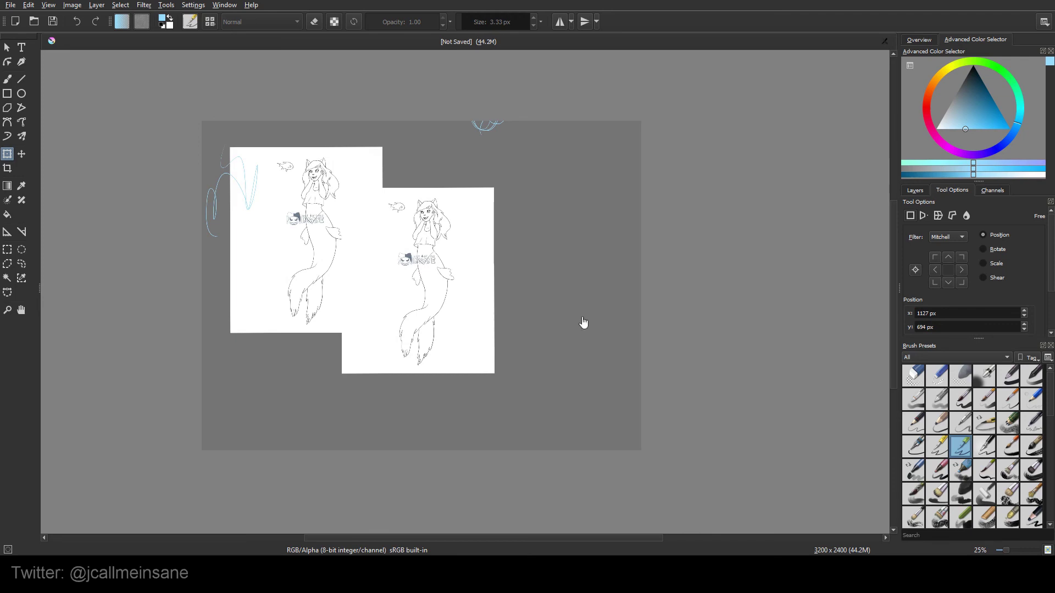
Set the transformed layer's Y position to 900 px, apply the transform, and return to the Freehand Brush tool
scroll(1049, 273, "down", 2)
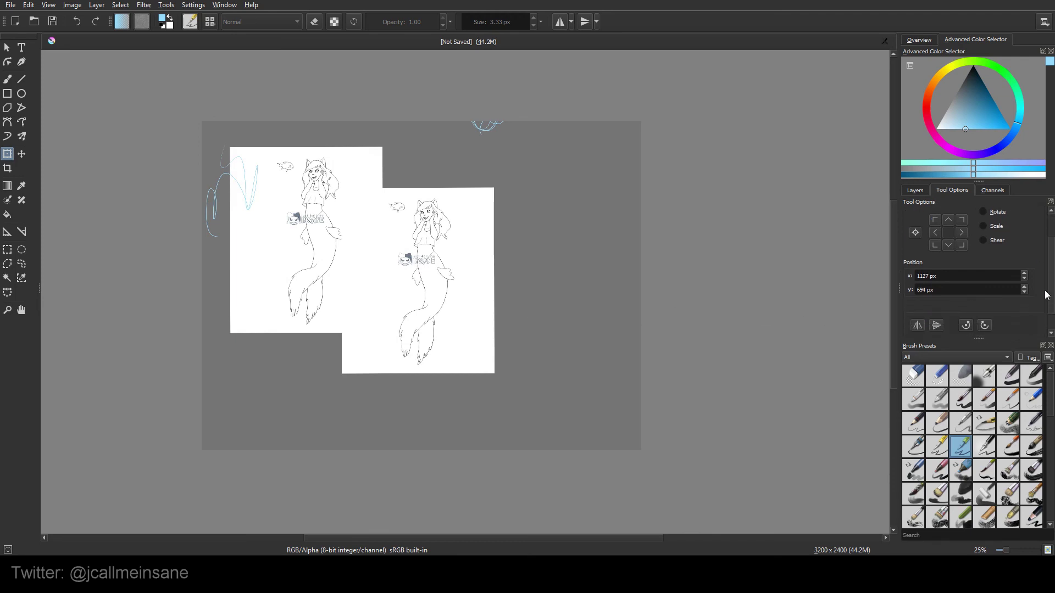
left_click(945, 288)
left_click(413, 308)
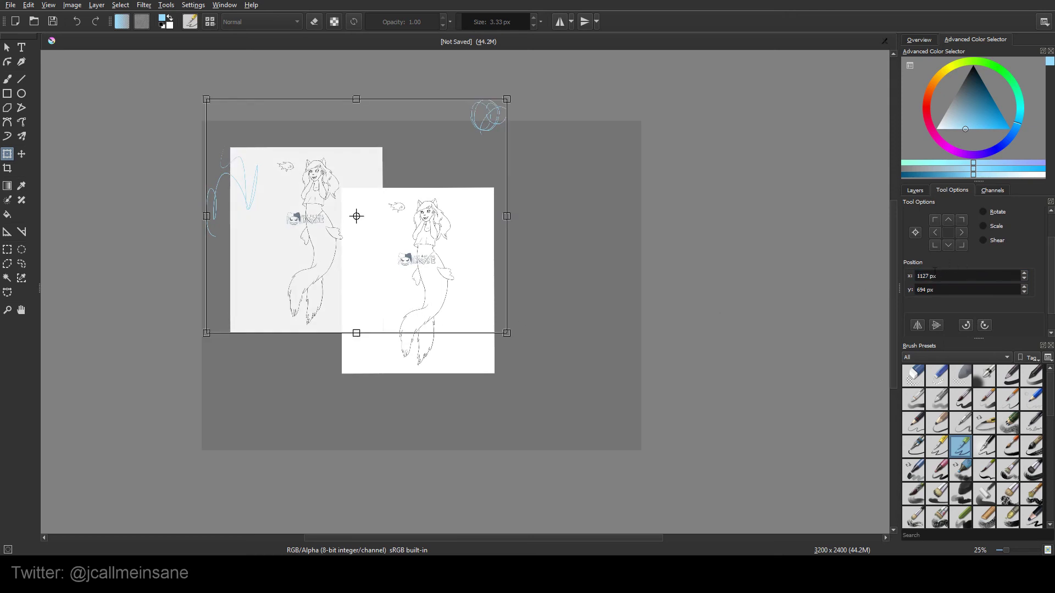
double_click(927, 290)
type("90")
key("Return")
type("0")
key("Return")
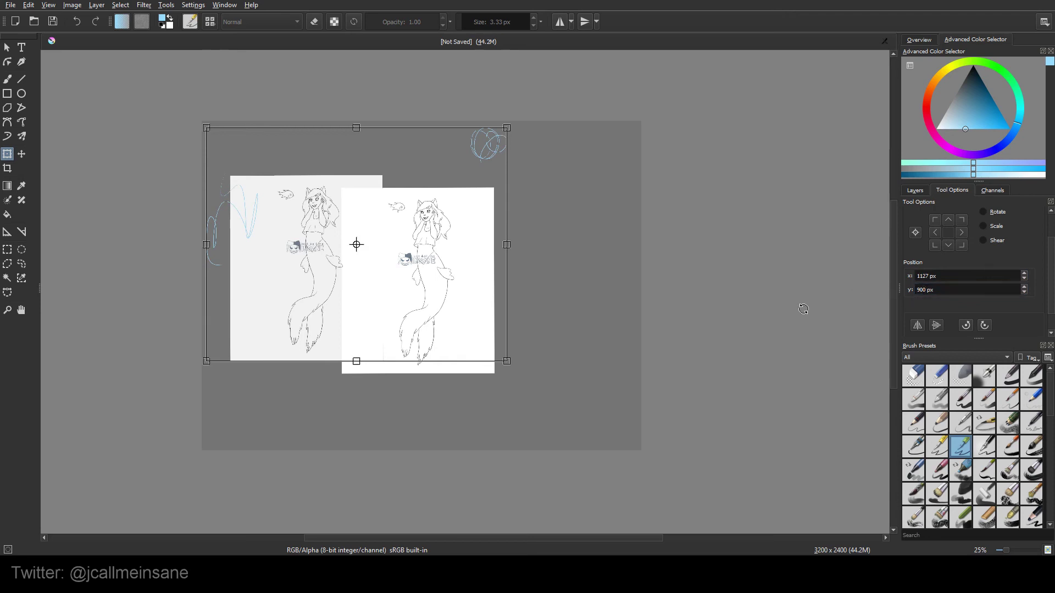
key("Return")
key("b")
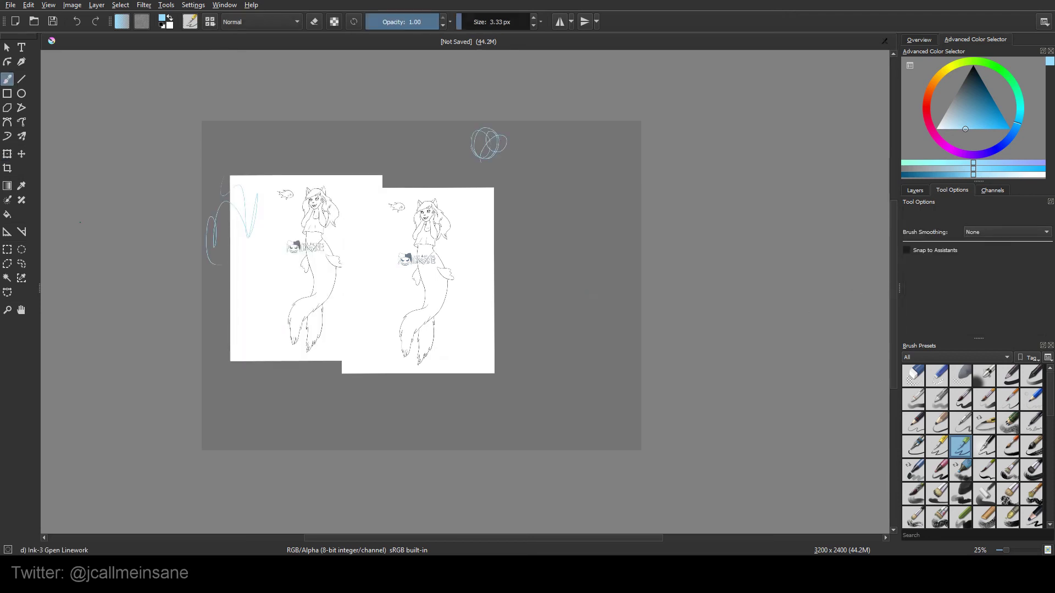